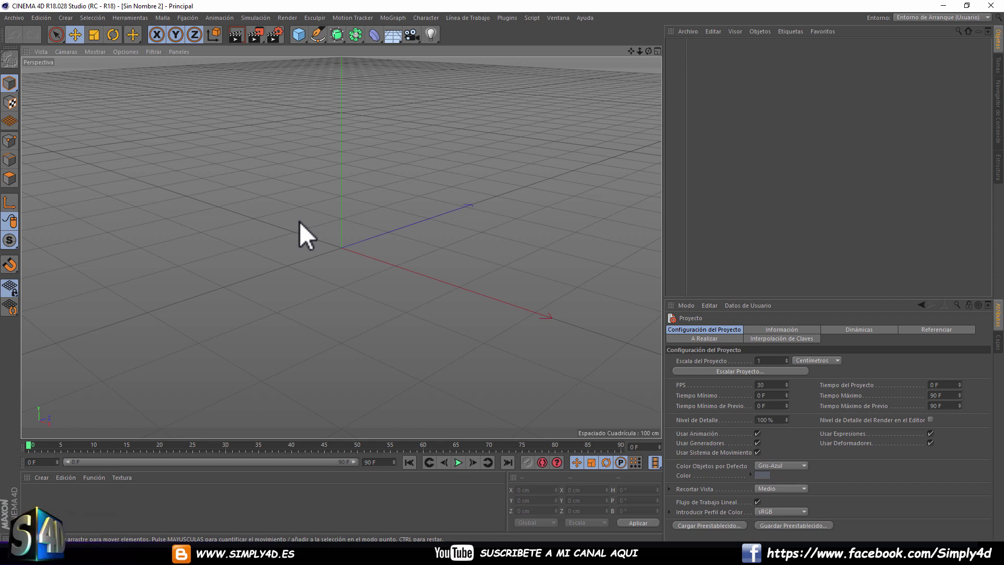
Activate the Joint Tool (Herramienta de Junta) and maximize the Derecha side viewport.
left_click(427, 18)
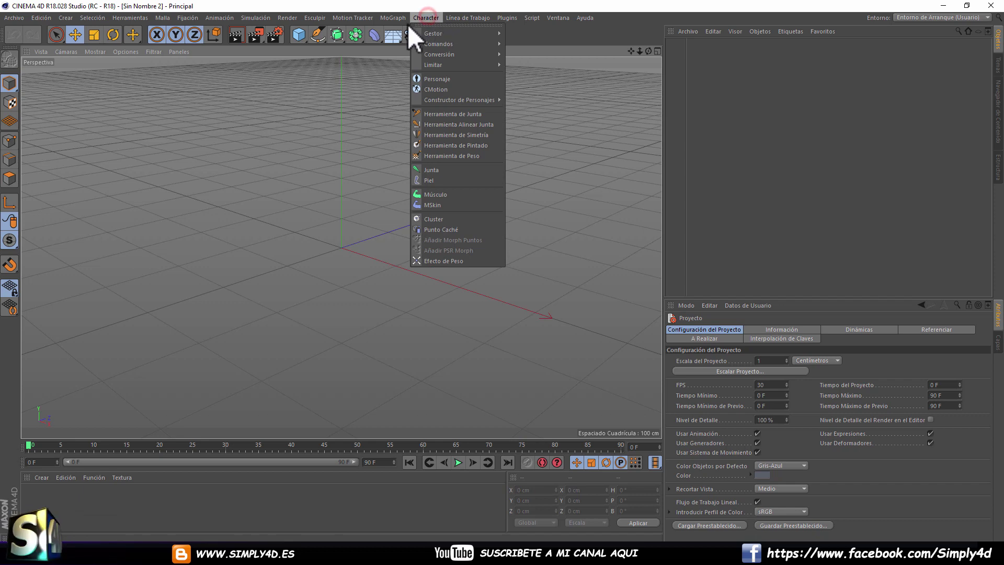
left_click(441, 114)
middle_click(439, 186)
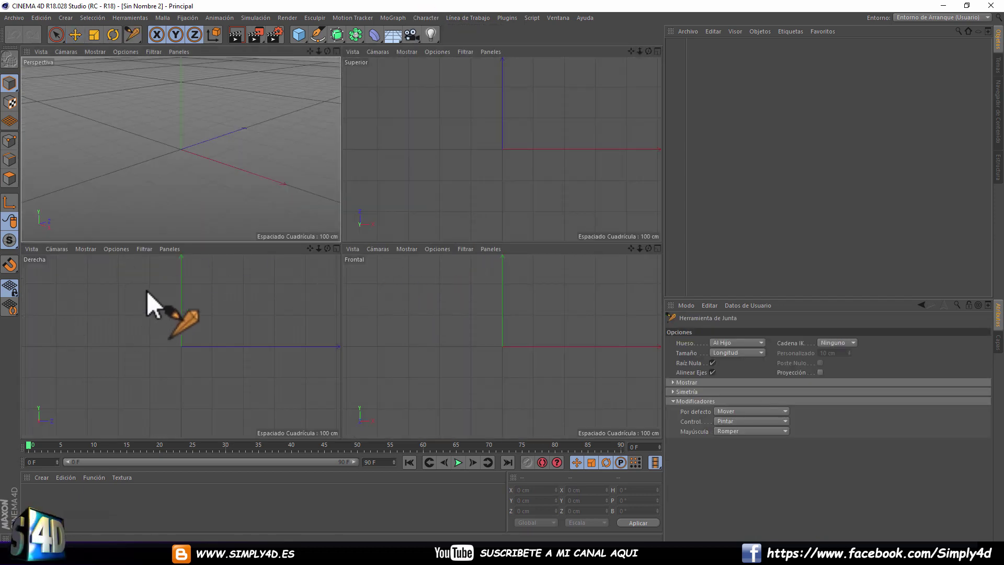
middle_click(237, 291)
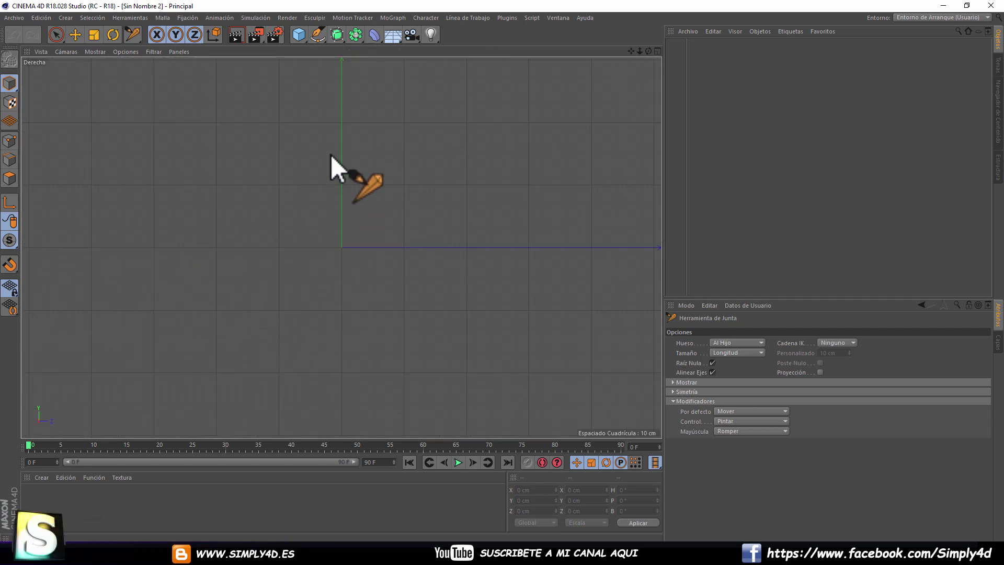
Place the hip joint high on the vertical axis and a second joint, then reframe the side view.
left_click(341, 100, "ctrl")
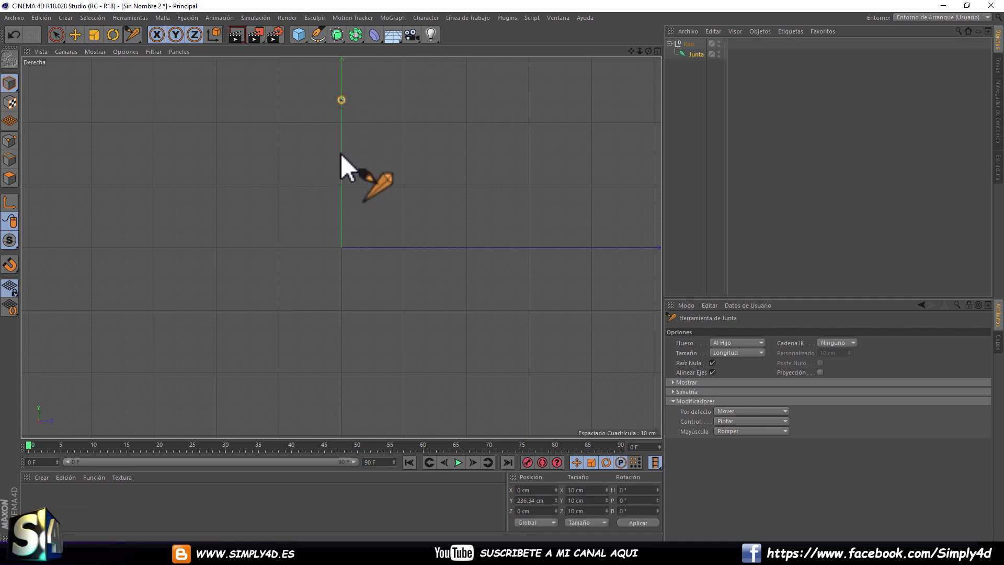
middle_click(366, 180)
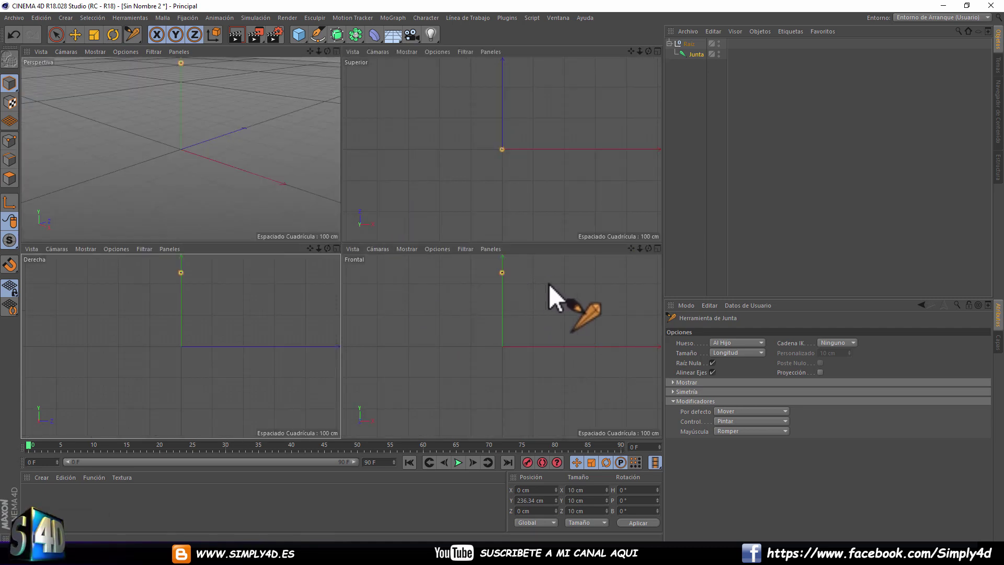
left_click(564, 283, "ctrl")
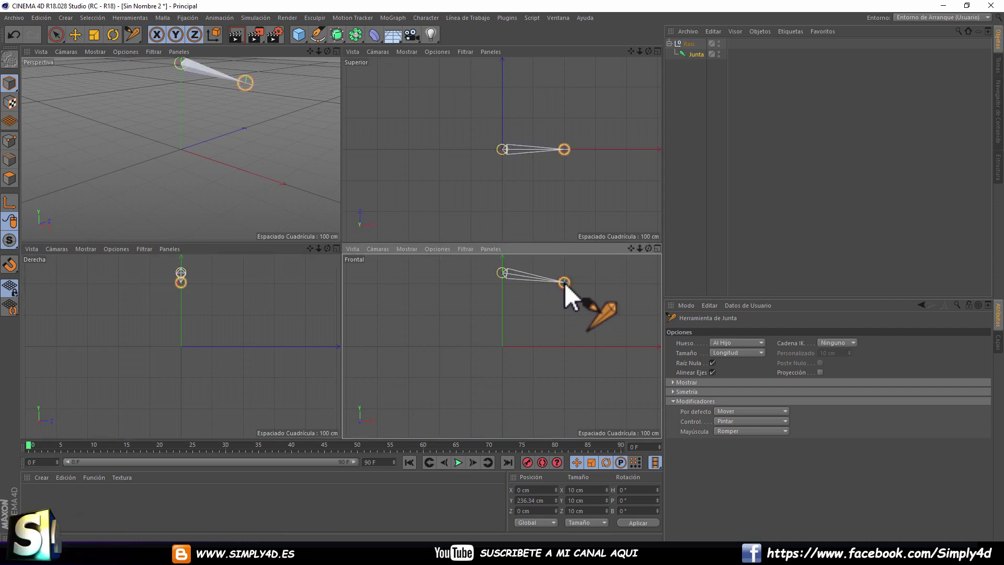
left_click(563, 282, "ctrl")
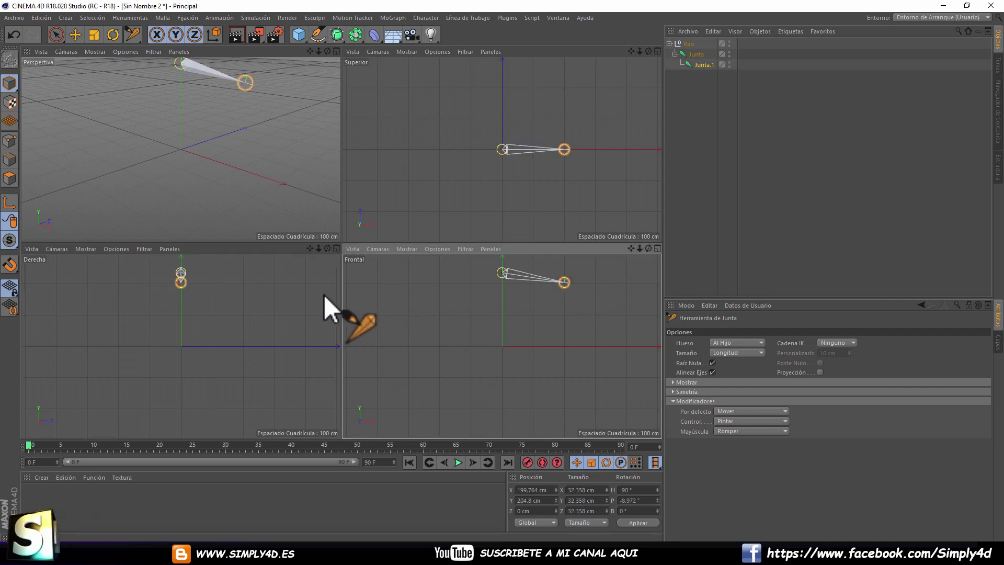
middle_click(325, 294)
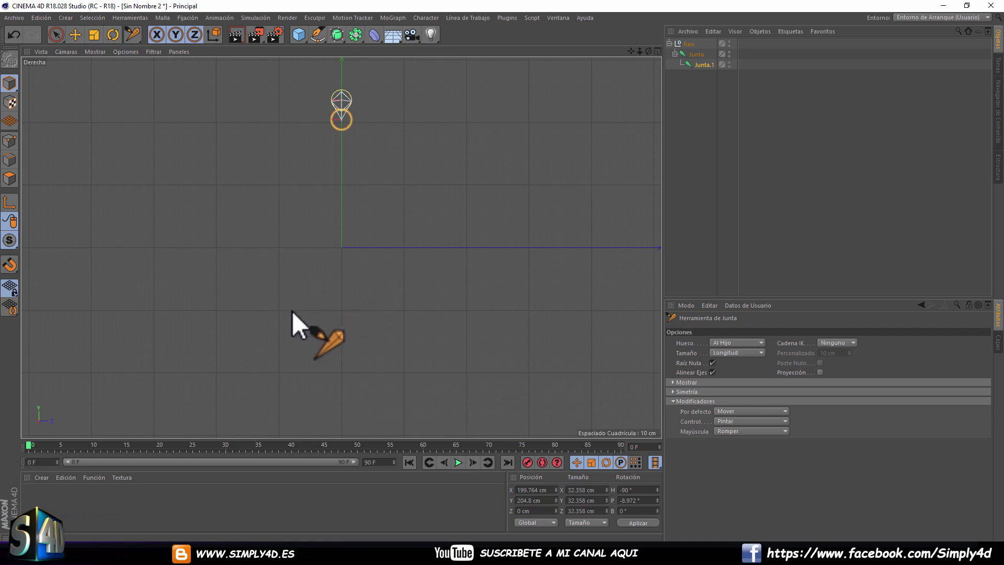
scroll(303, 300, "down", 4)
middle_click_drag(347, 320, 374, 219, "alt")
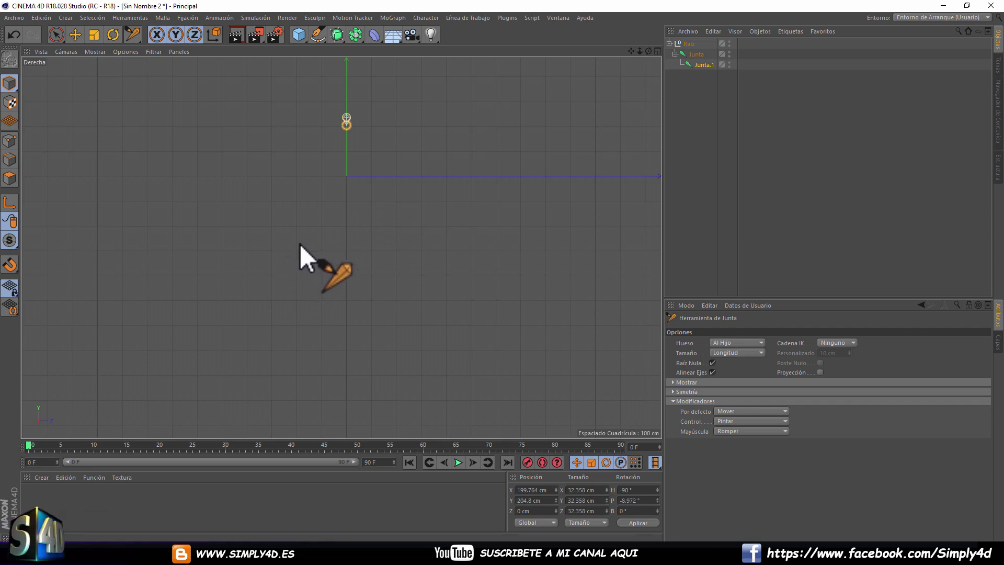
Draw the knee, ankle and forward foot joints, undoing and redrawing the foot joint.
left_click_drag(306, 272, 297, 280, "ctrl")
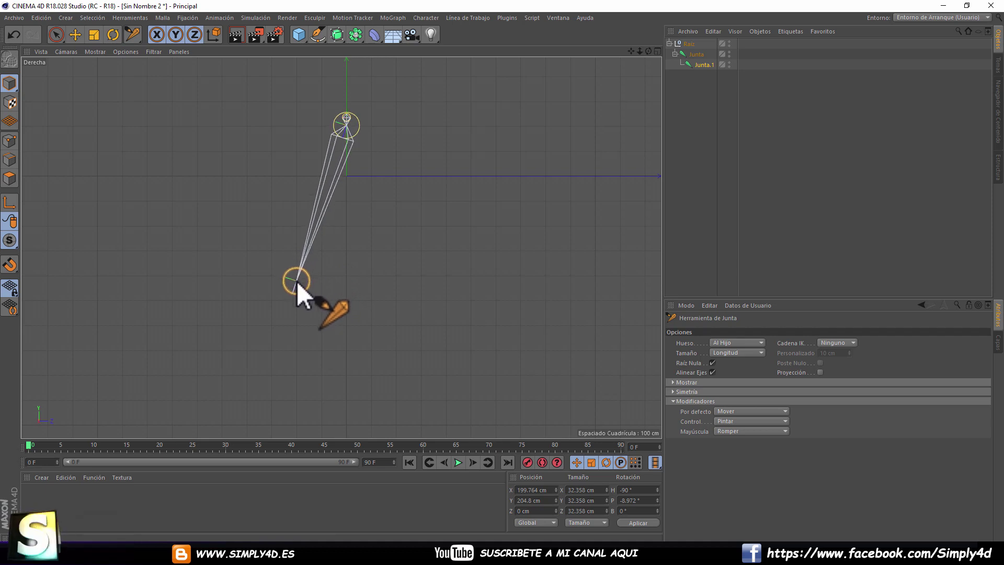
left_click(297, 280, "ctrl")
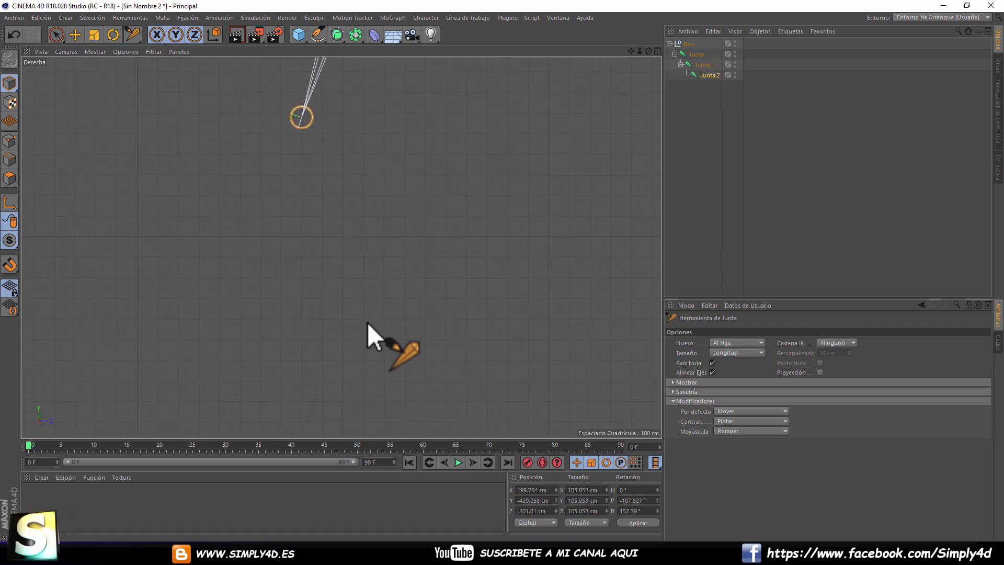
left_click(363, 299, "ctrl")
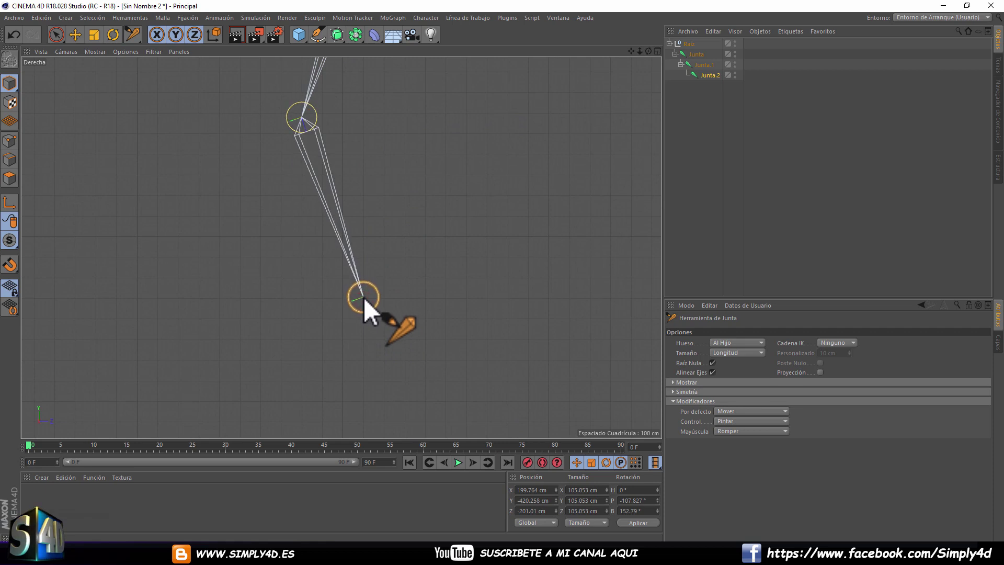
left_click_drag(363, 297, 325, 318, "ctrl")
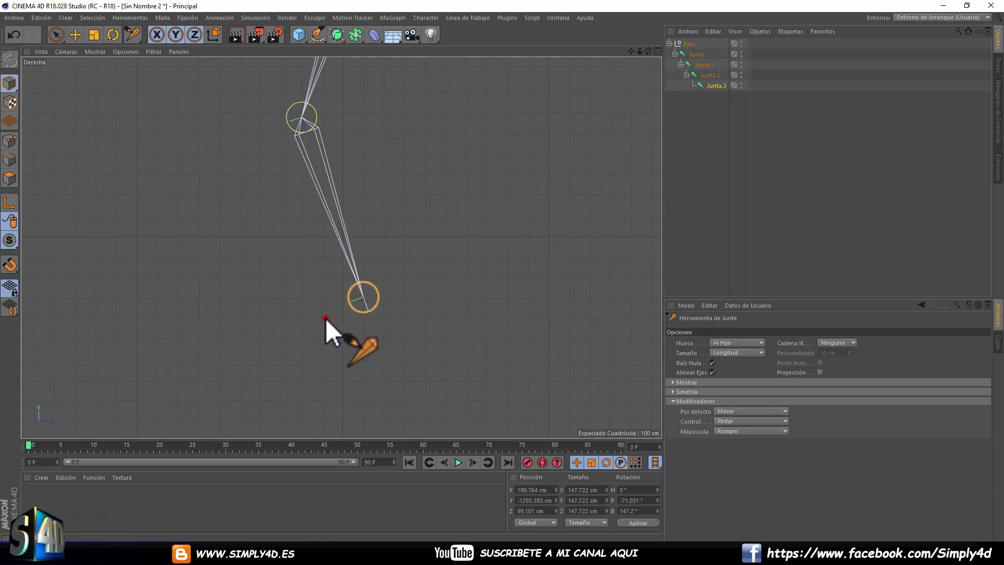
left_click_drag(325, 318, 325, 319, "ctrl")
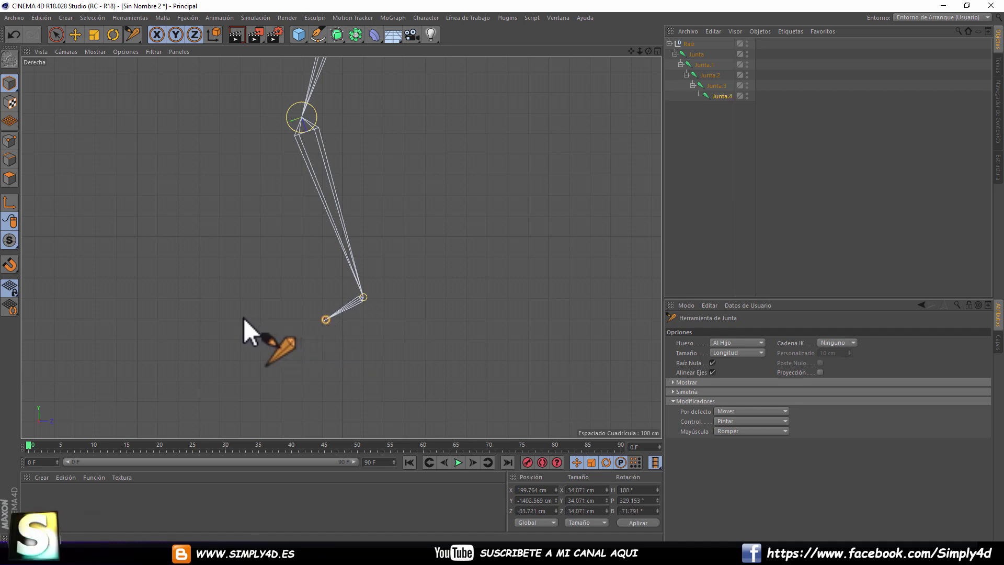
key("ctrl+z")
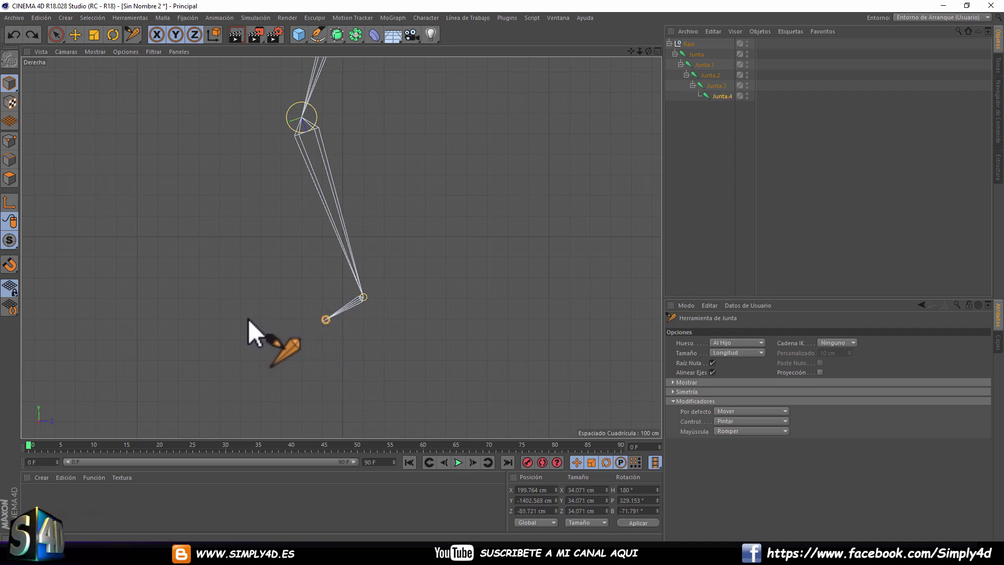
left_click_drag(262, 306, 272, 302, "ctrl")
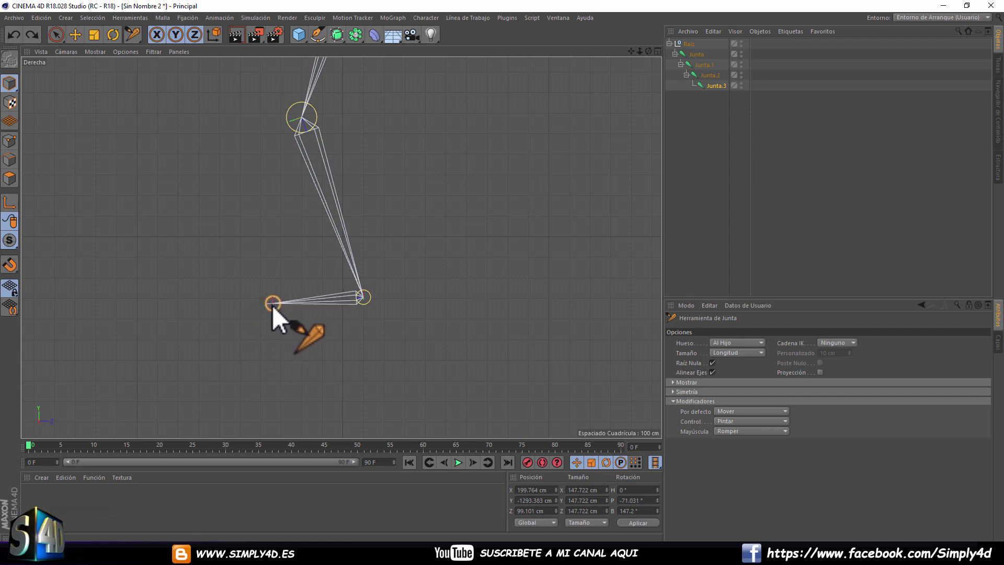
left_click_drag(272, 302, 237, 312, "ctrl")
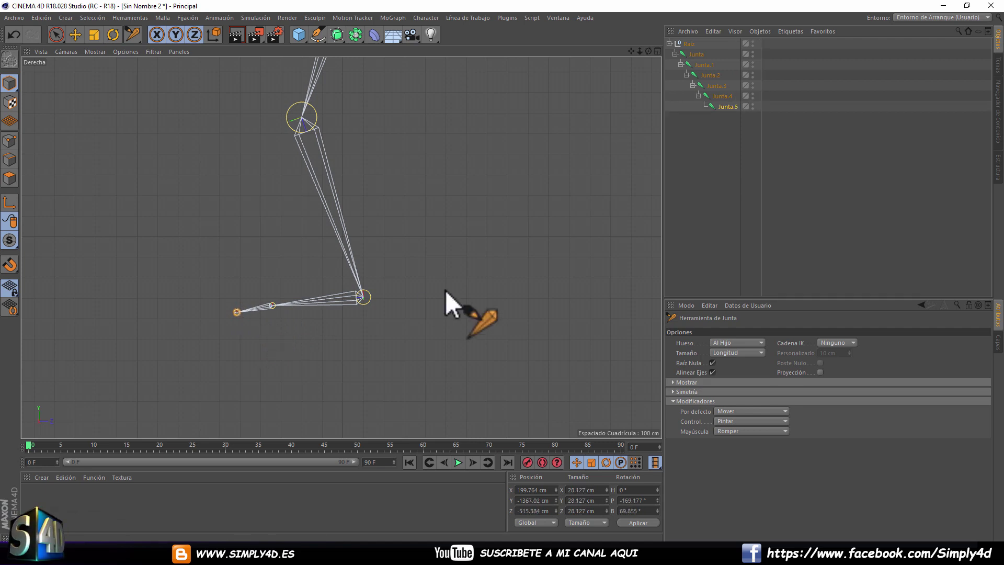
scroll(444, 290, "down", 3)
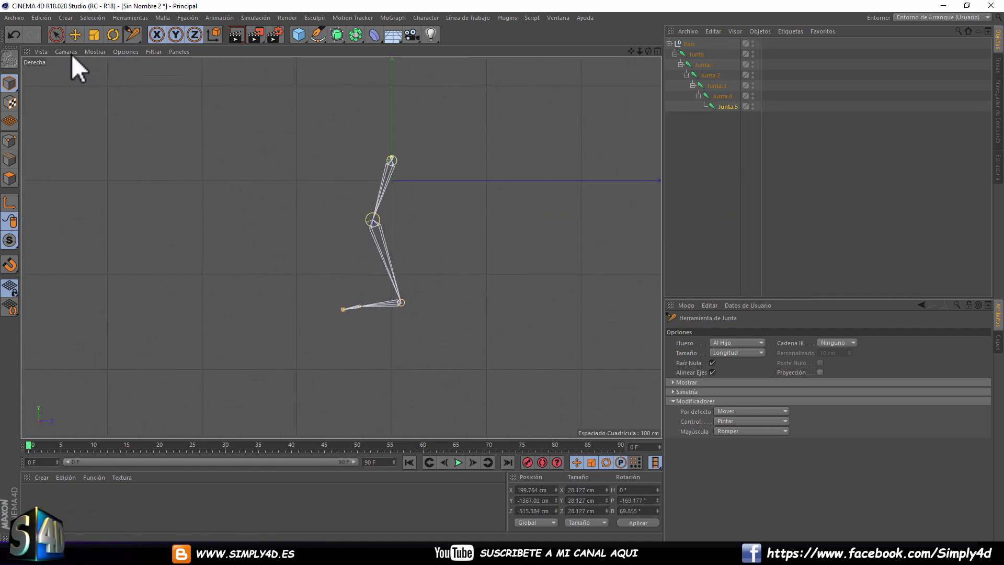
Move the ankle joint Junta.3 down and centre the skeleton in the maximized front view.
left_click(75, 36)
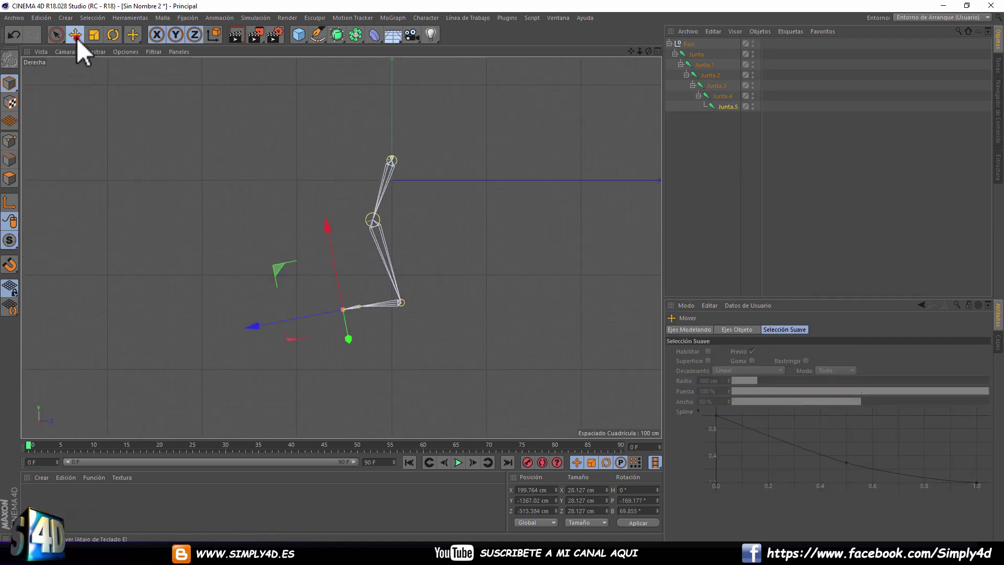
left_click(715, 86)
mouse_move(397, 241)
left_mouse_down()
mouse_move(401, 271)
mouse_move(343, 271)
left_mouse_up()
left_click(707, 75)
middle_click(439, 253)
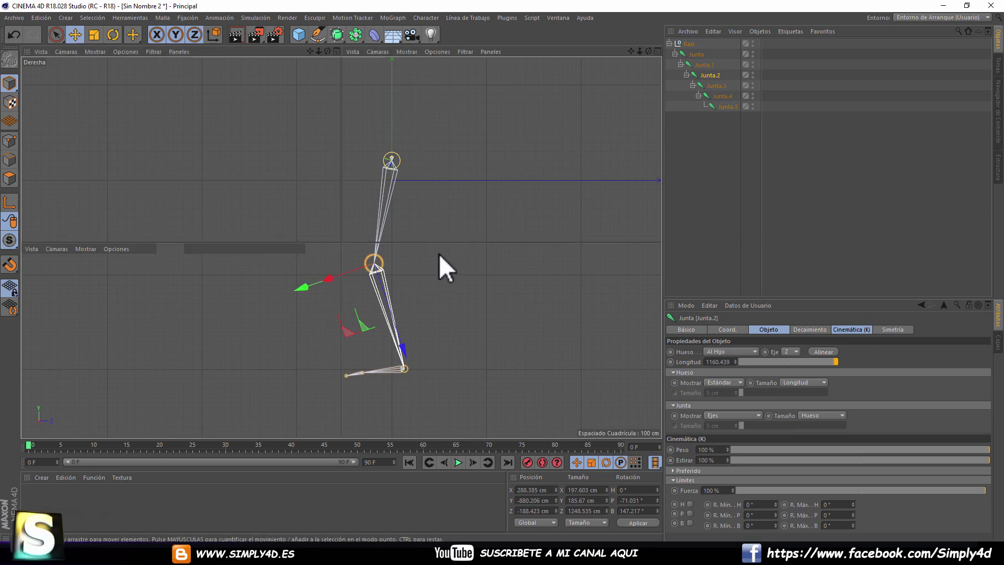
middle_click(376, 332)
scroll(496, 335, "down", 3)
scroll(414, 293, "down", 2)
middle_click_drag(439, 256, 447, 113, "alt")
Using world axes, shift hip Junta.1 right and down, then align knee and ankle beneath it.
left_click(702, 65)
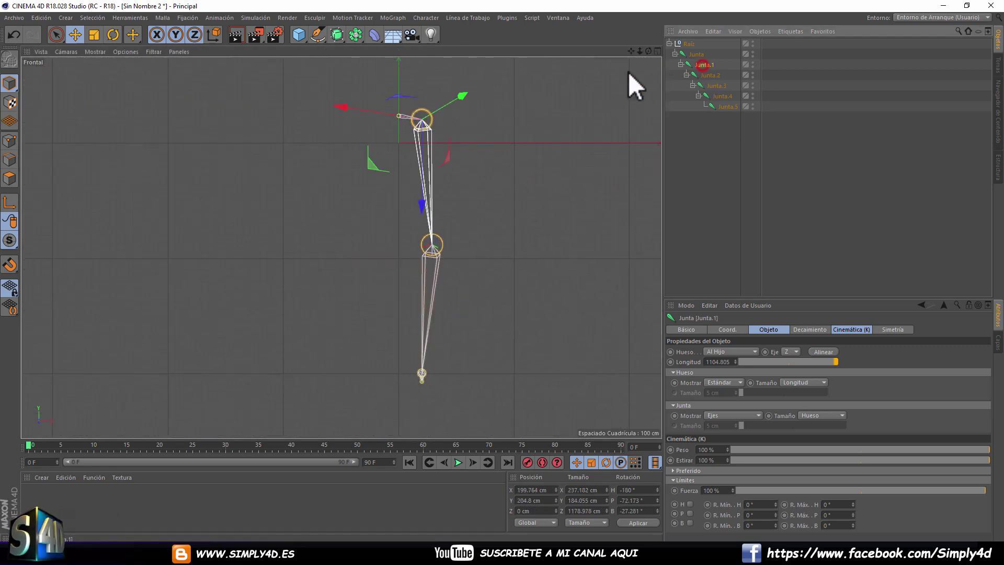
left_click(137, 38)
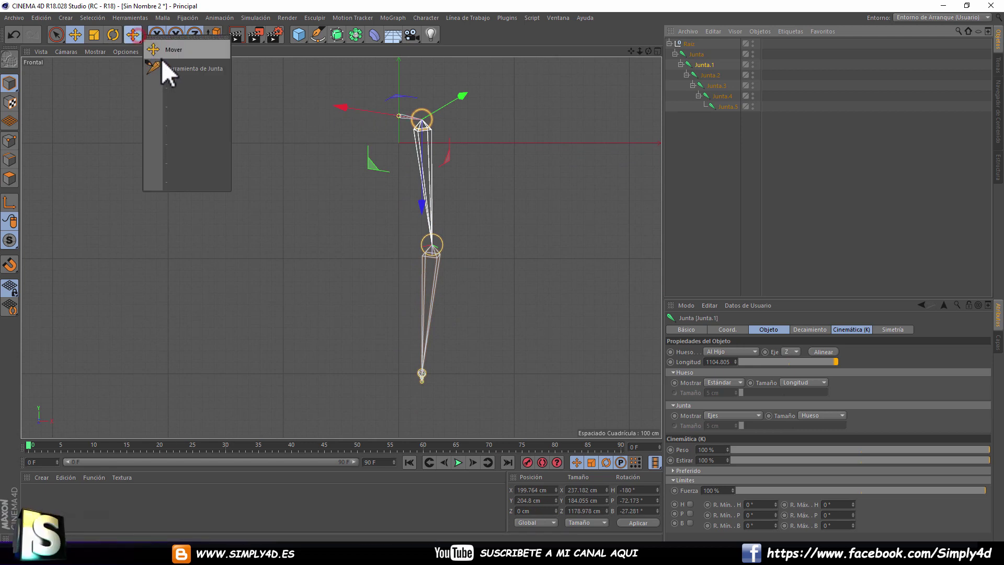
left_click(214, 35)
left_click_drag(485, 118, 518, 120)
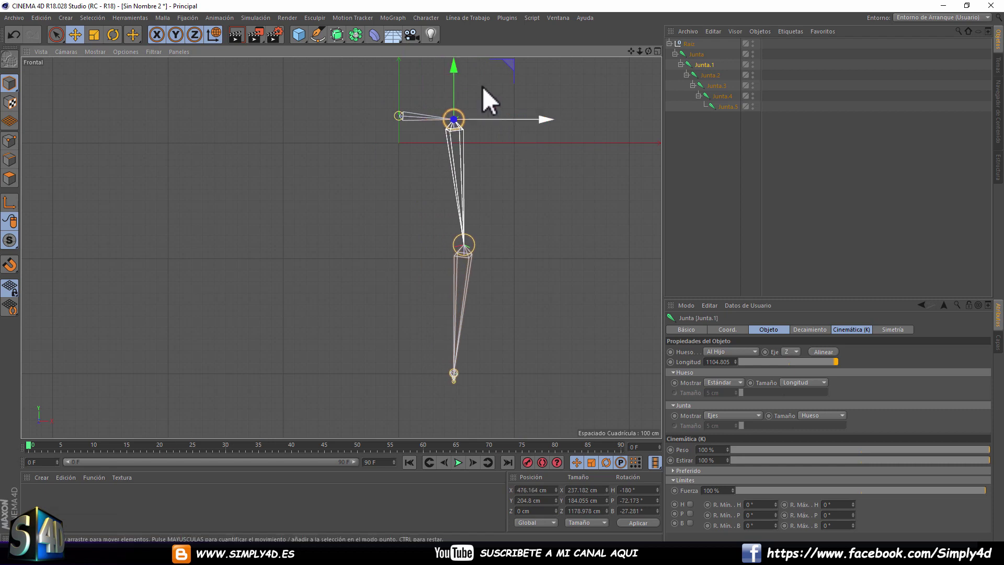
left_click_drag(456, 76, 460, 94)
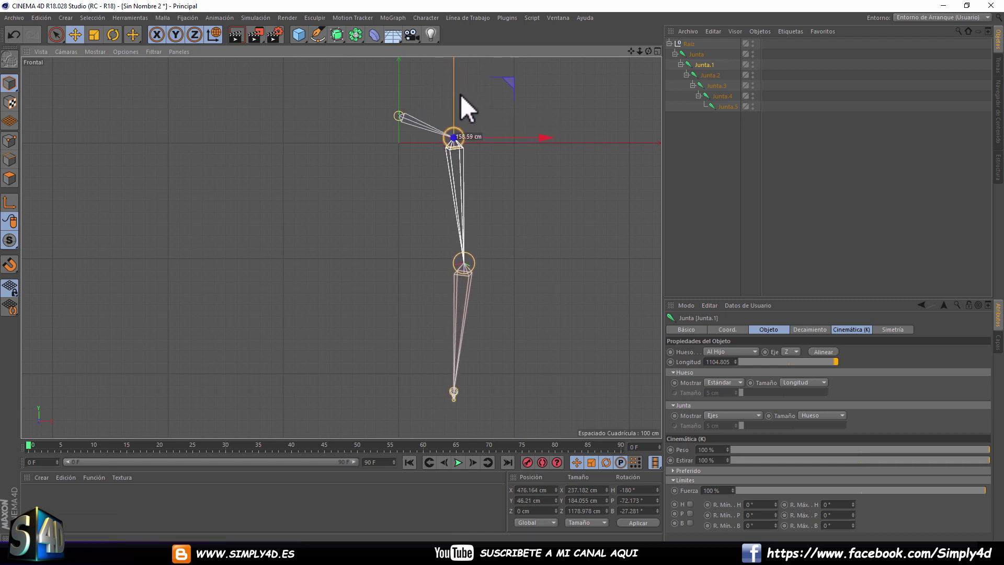
left_click(717, 87)
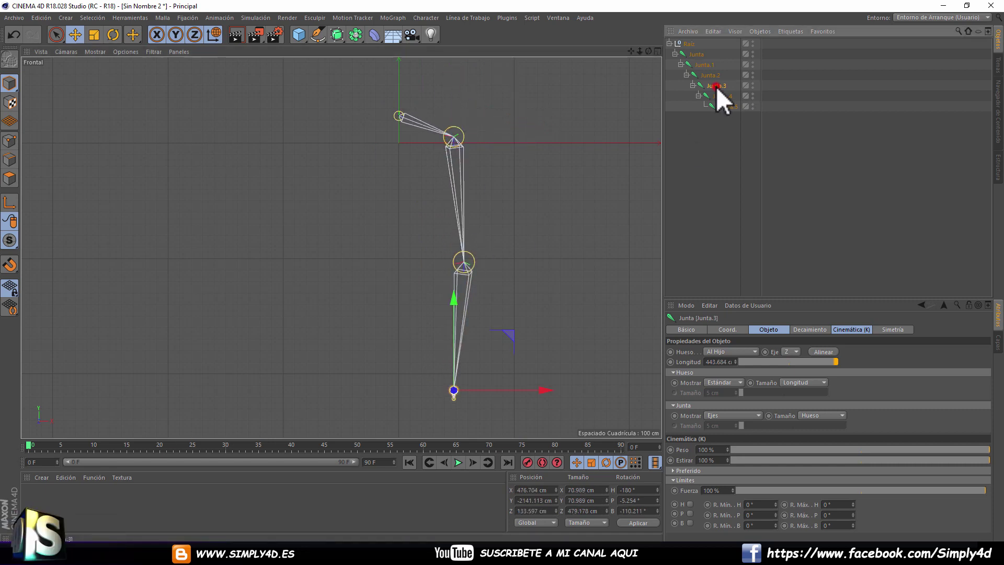
left_click(711, 75)
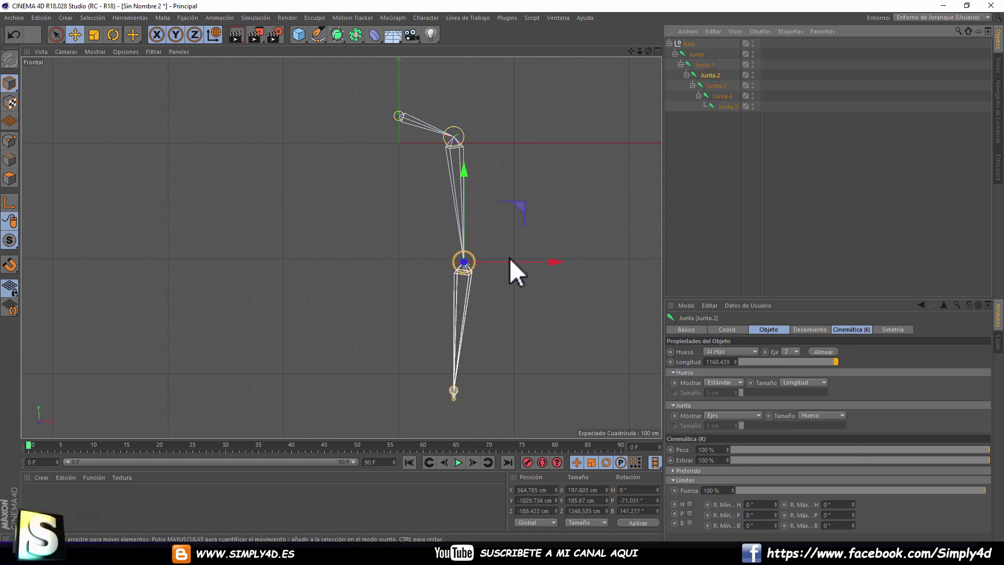
left_click_drag(509, 258, 500, 259)
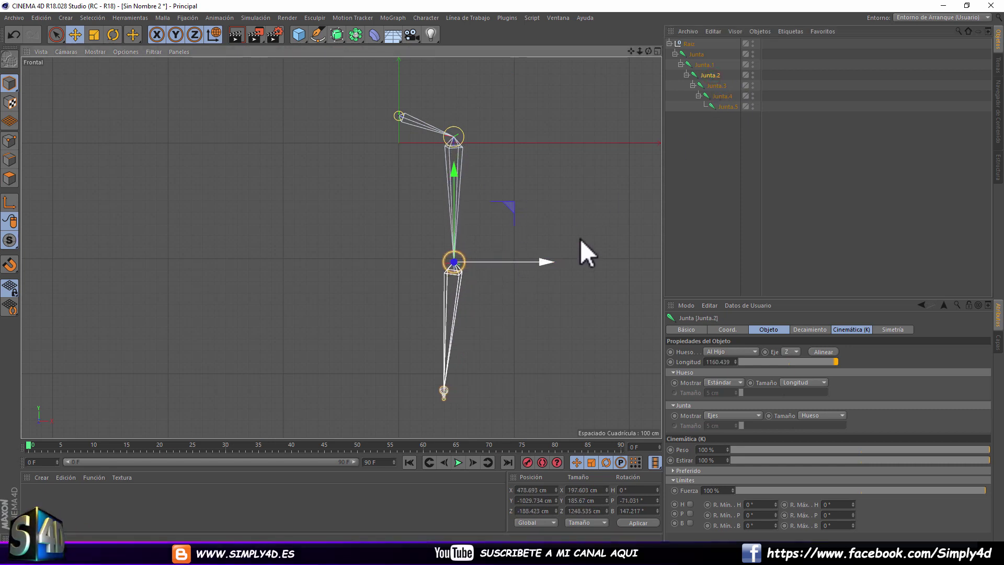
left_click(716, 86)
left_click_drag(510, 391, 516, 388)
Deselect all and orbit the maximized perspective view to show the whole leg.
left_click(723, 164)
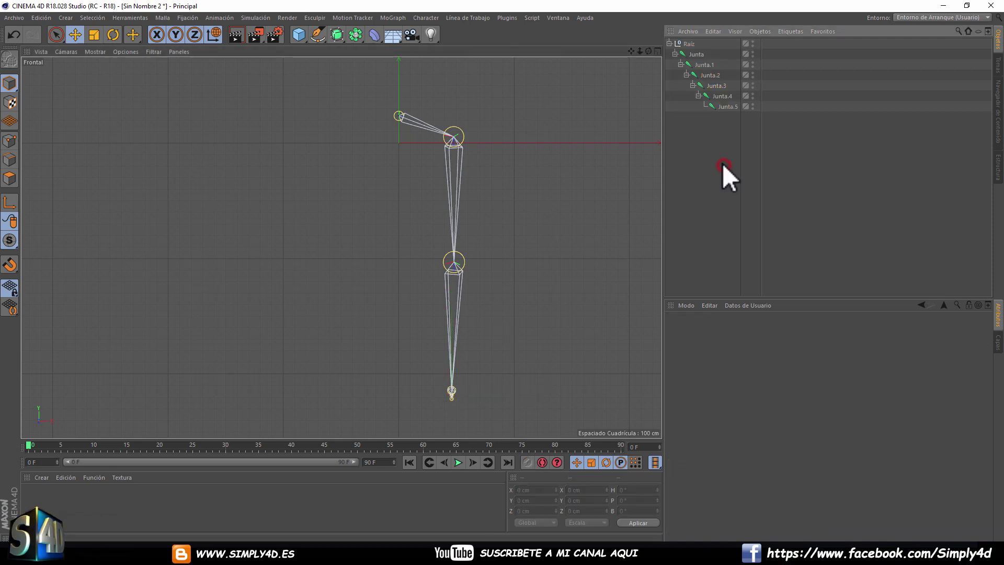
middle_click(502, 156)
middle_click(249, 155)
scroll(272, 193, "down", 3)
scroll(280, 202, "down", 2)
scroll(286, 207, "down", 2)
scroll(293, 199, "down", 3)
mouse_move(316, 139)
left_mouse_down("alt")
mouse_move(437, 146)
mouse_move(221, 134)
mouse_move(264, 69)
left_mouse_up("alt")
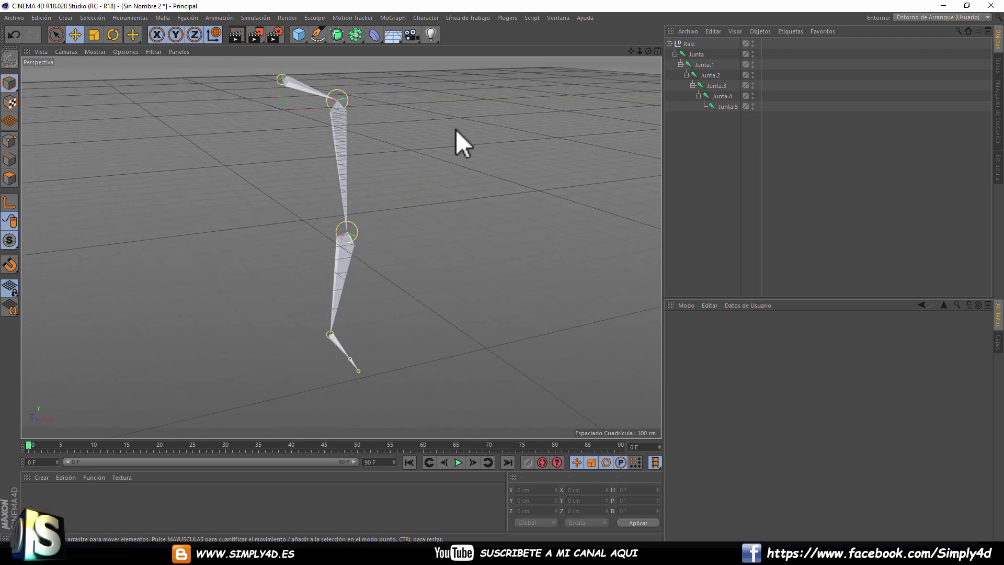
Rename the top joint CADERA and the first leg joint PIERNA.
left_click(696, 54)
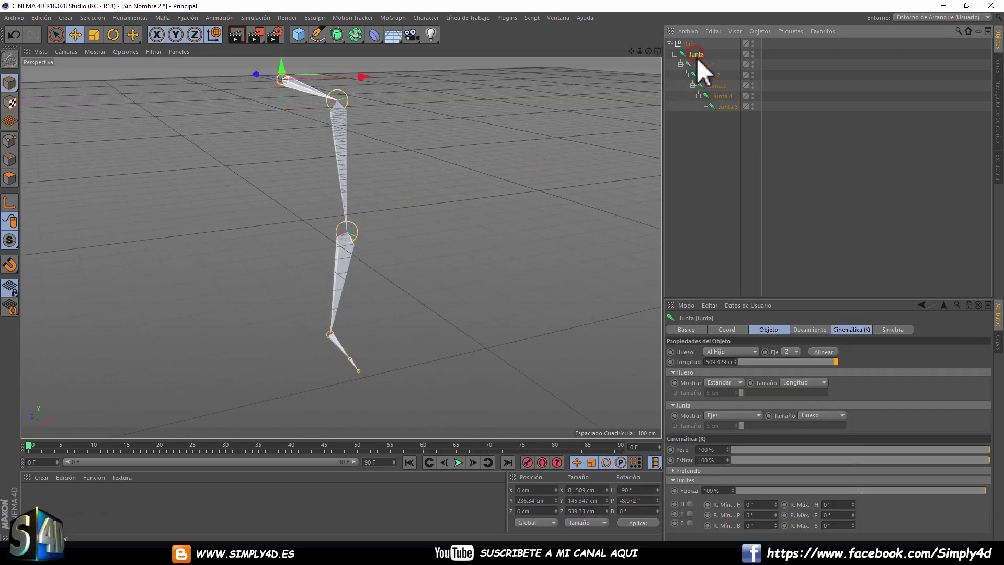
double_click(695, 55)
type("CADERA")
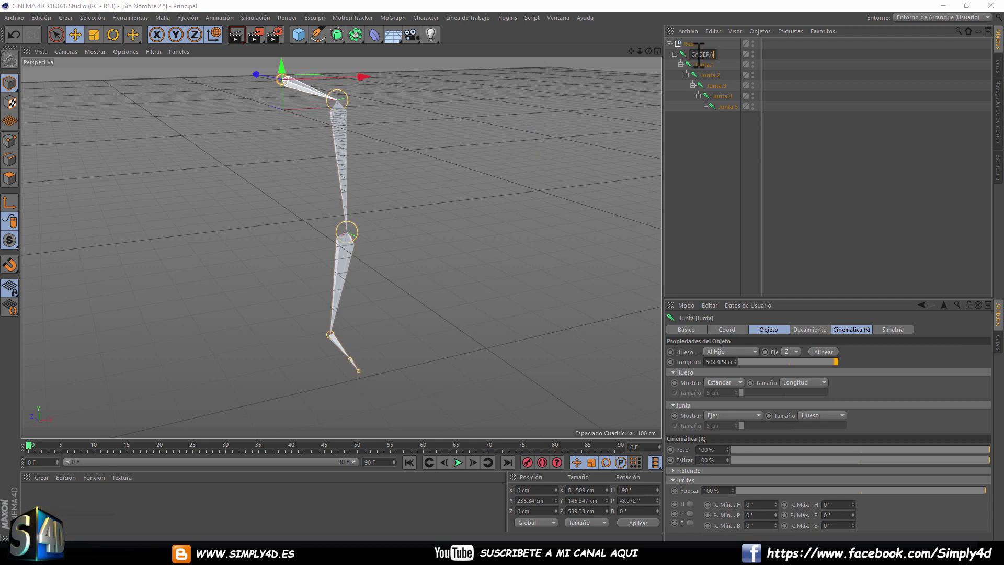
key("Return")
left_click(703, 65)
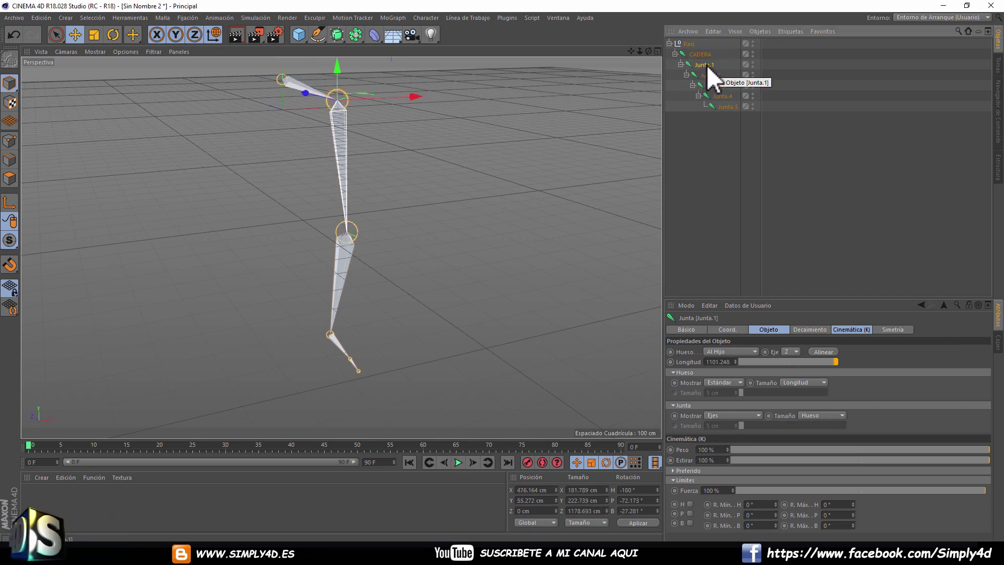
double_click(707, 65)
type("PIERNA")
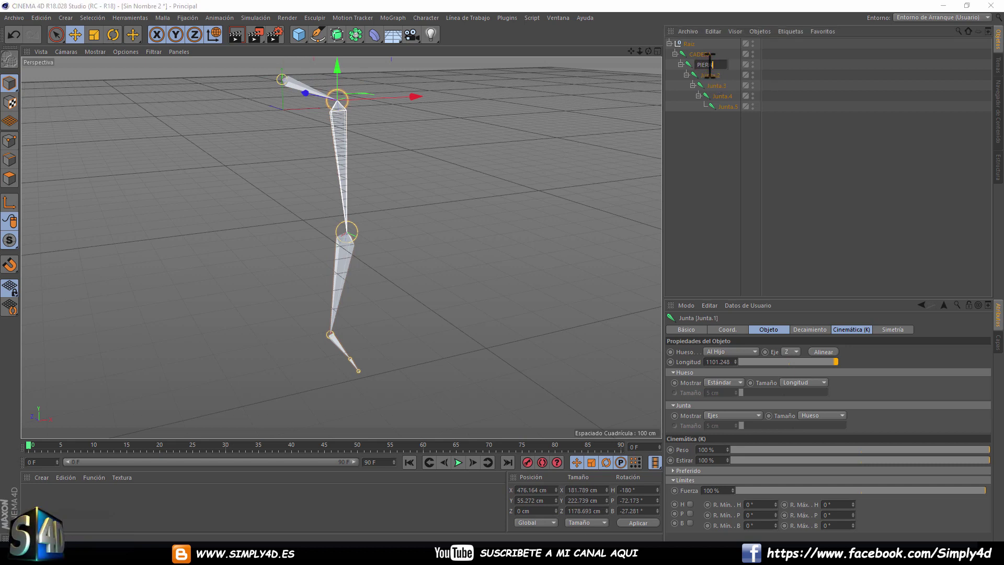
key("Return")
Rename joint Junta.4 to PUNTA DEDO.
left_click(711, 76)
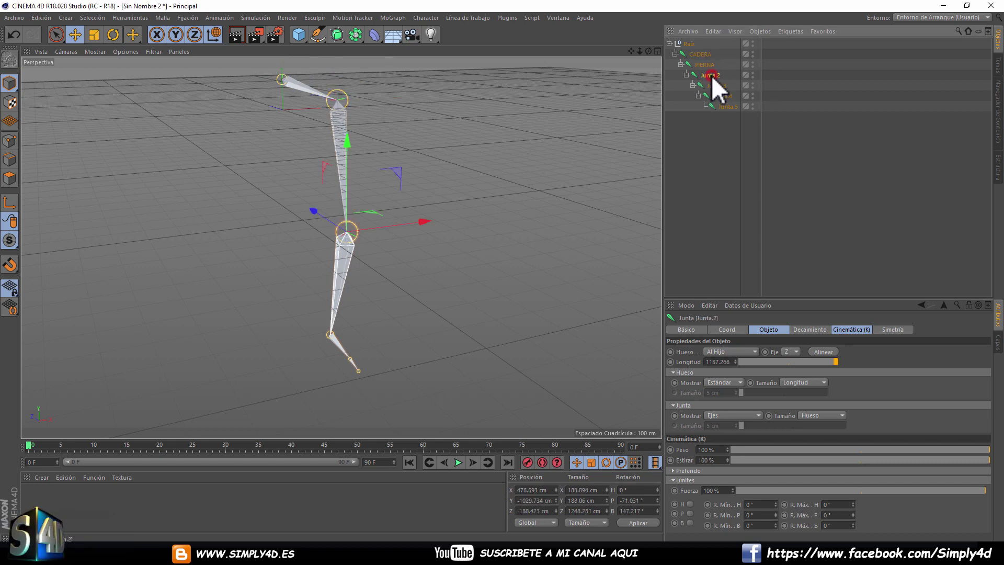
double_click(712, 77)
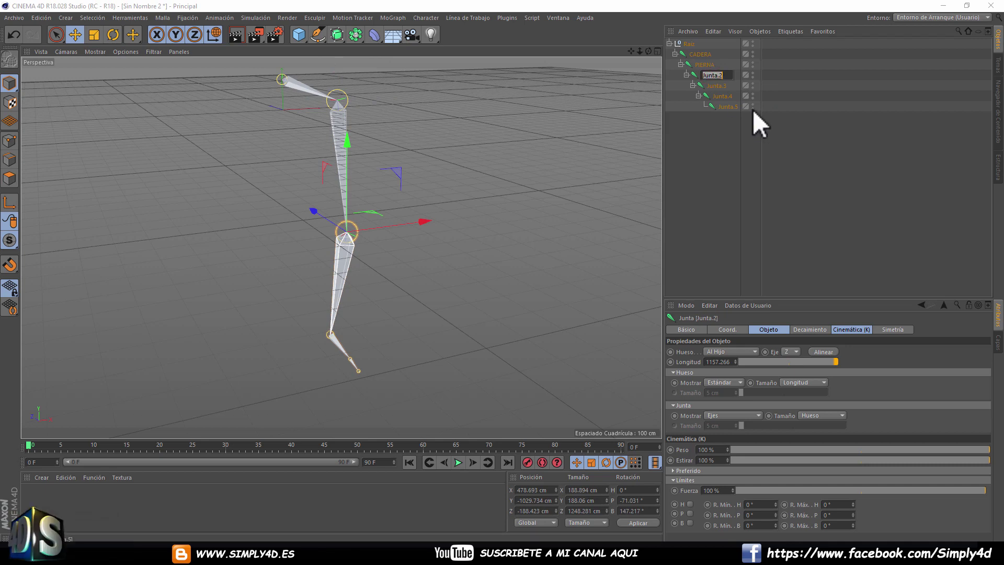
left_click(722, 106)
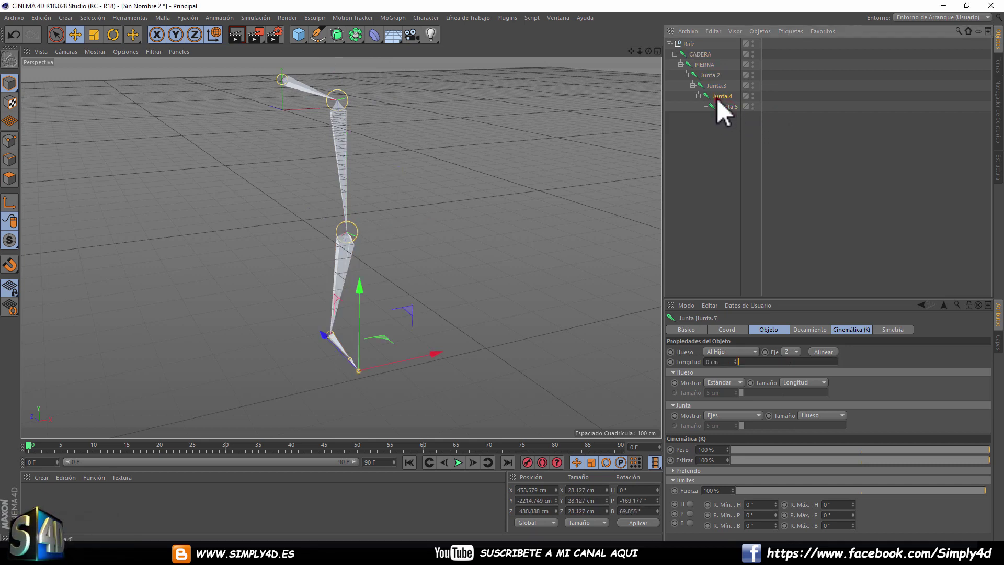
left_click(721, 96)
left_click(700, 54)
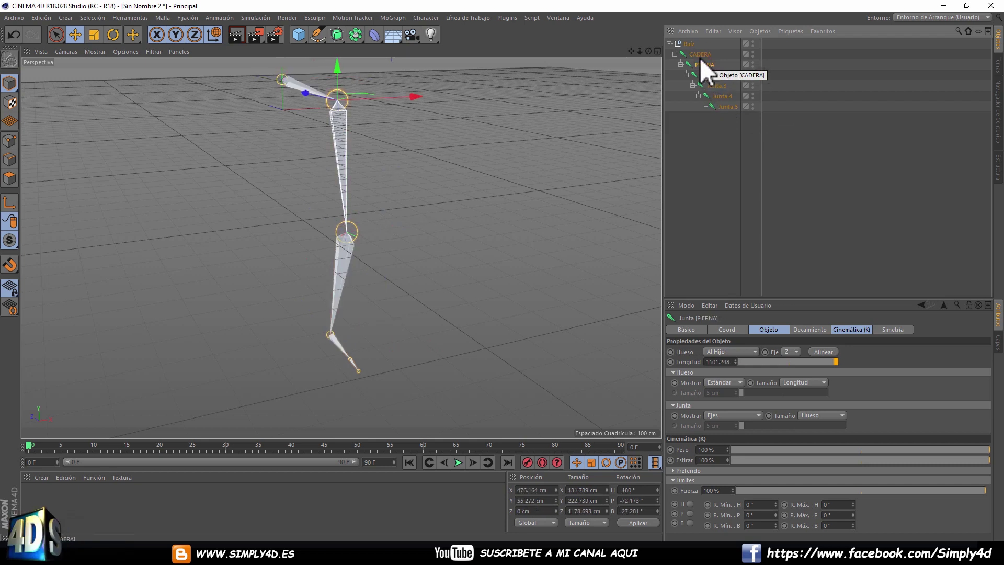
left_click(712, 76)
left_click(718, 98)
left_click(723, 107)
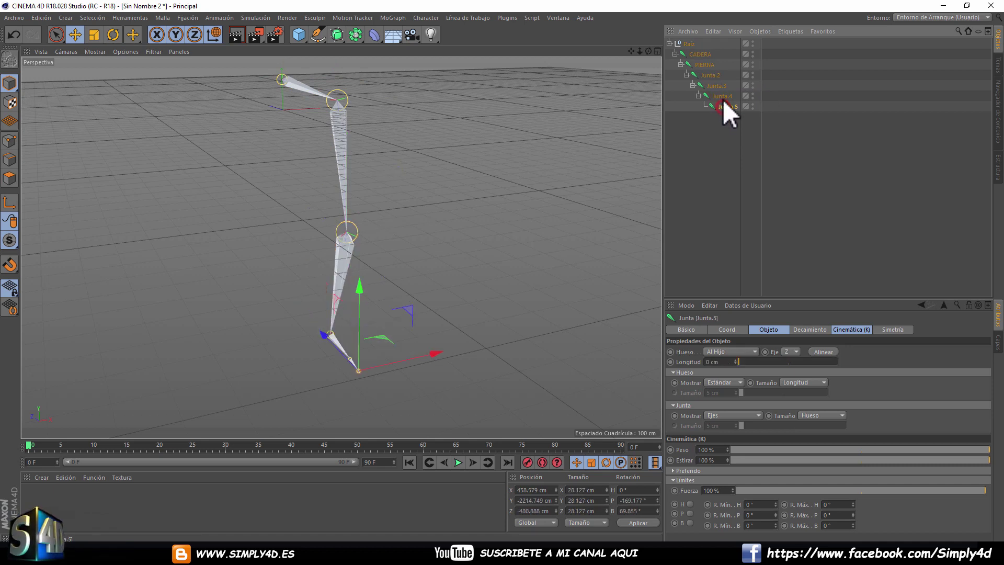
double_click(723, 97)
type("PU")
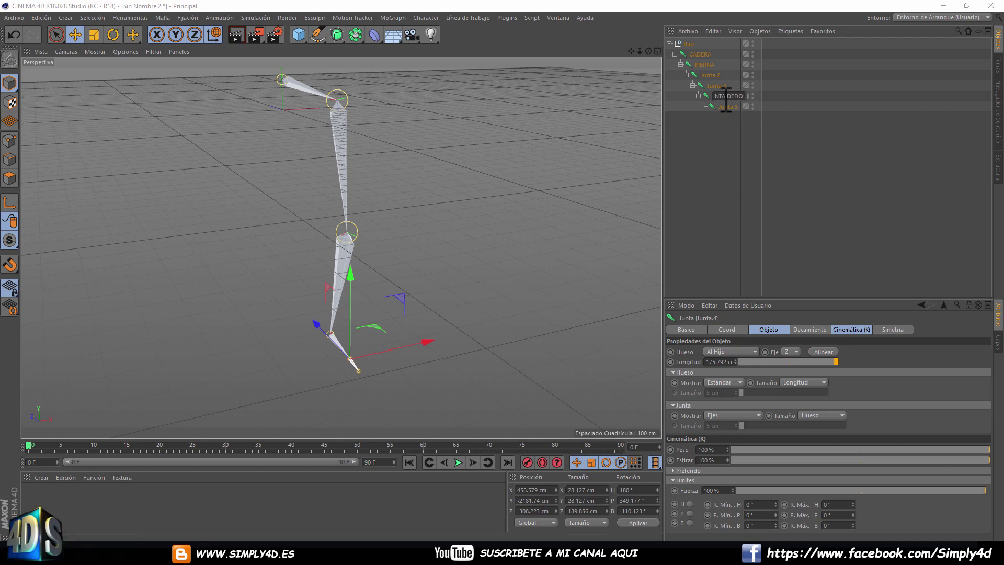
key("Return")
Rename Junta.3 to TALON and Junta.2 to TIBIA.
left_click(717, 86)
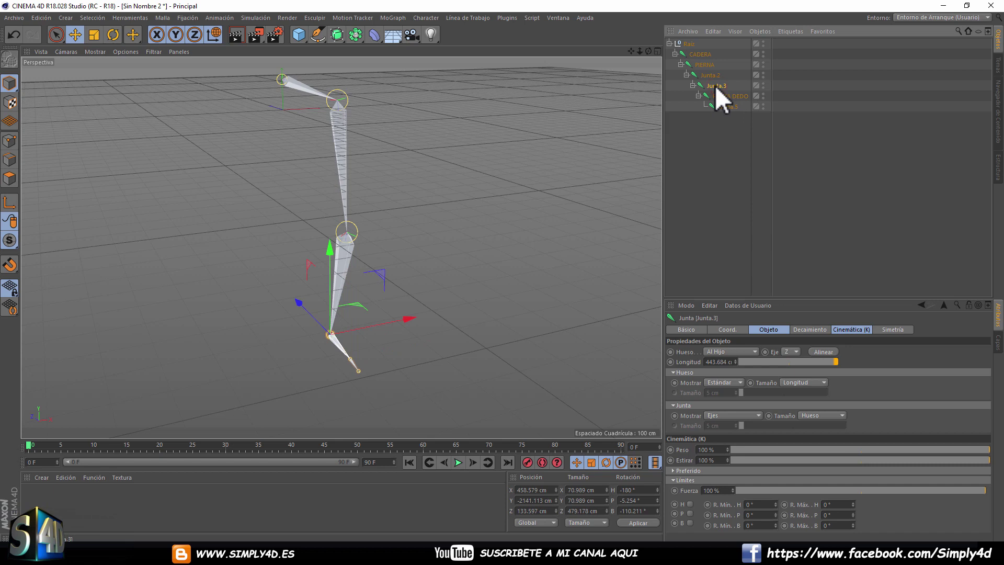
double_click(716, 85)
type("TALON")
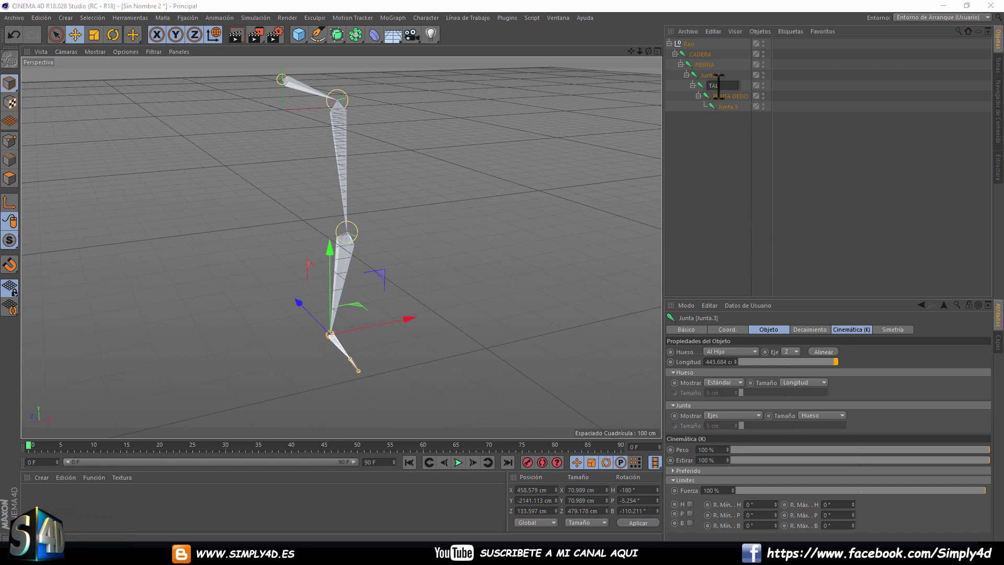
key("Return")
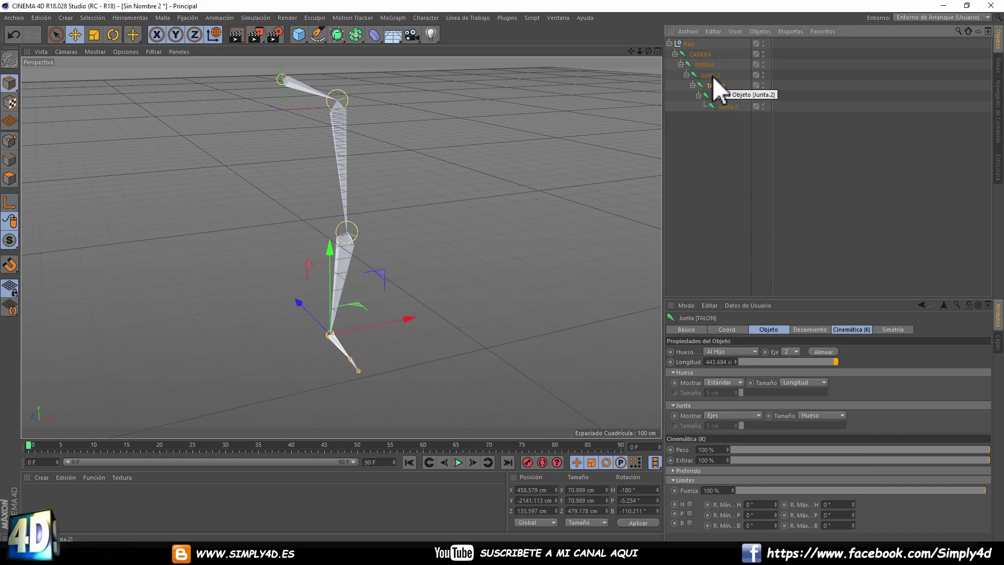
double_click(713, 75)
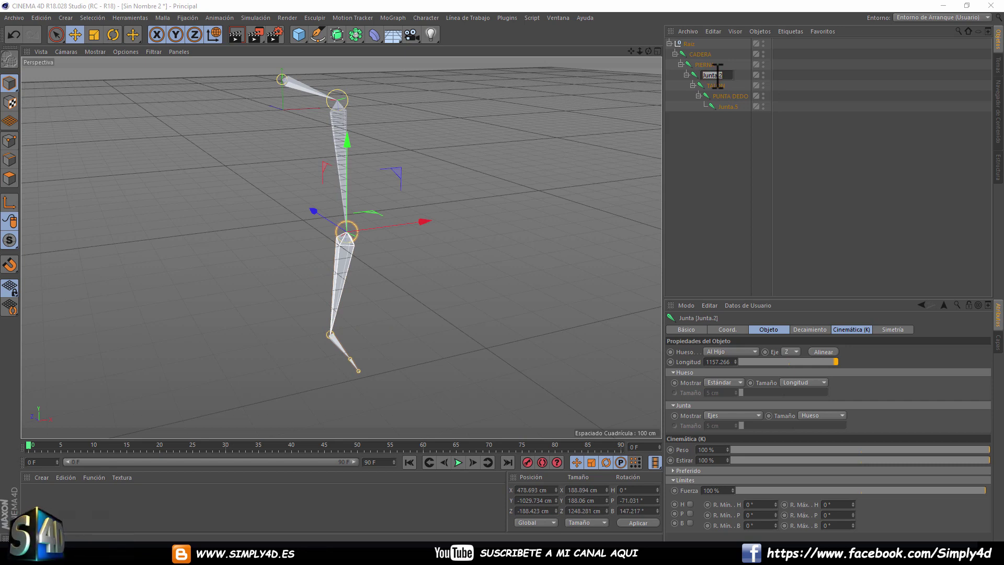
type("TIBIA")
key("Return")
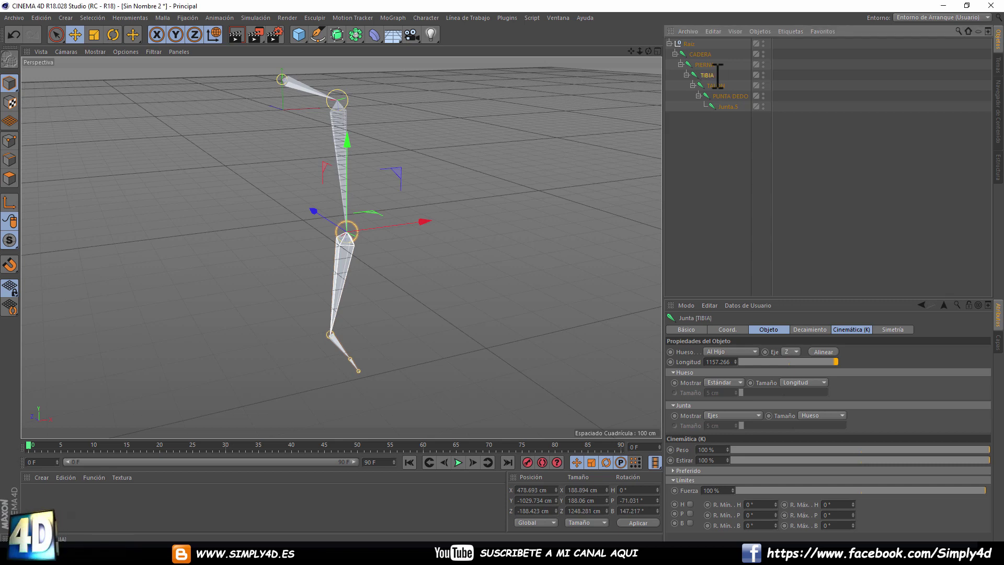
Rename PIERNA to FEMUR and the end joint Junta.5 to P.D.
left_click(705, 65)
double_click(706, 65)
type("P")
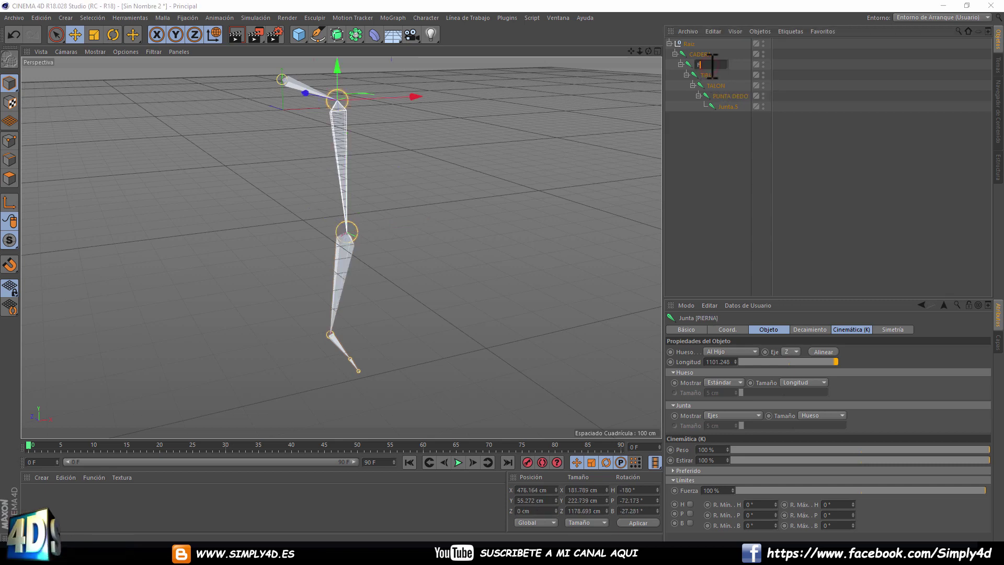
type("R")
key("Return")
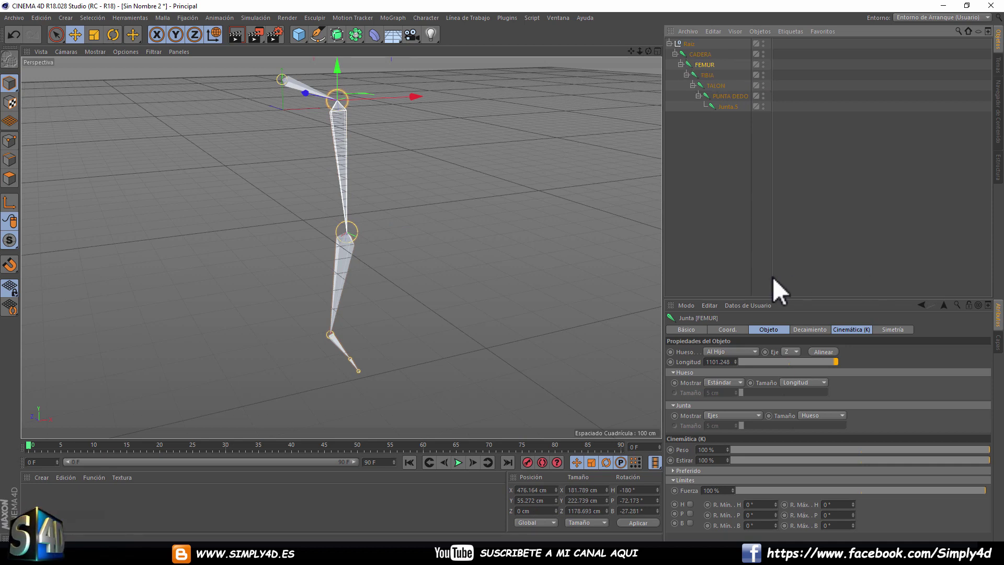
double_click(729, 108)
type("CO")
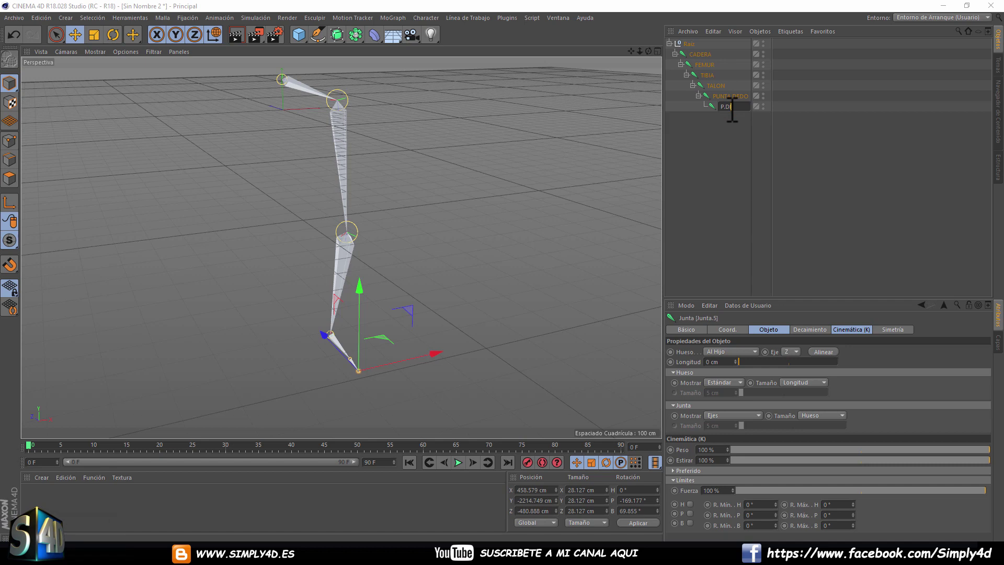
type("DO")
key("Return")
double_click(730, 107)
type("PD")
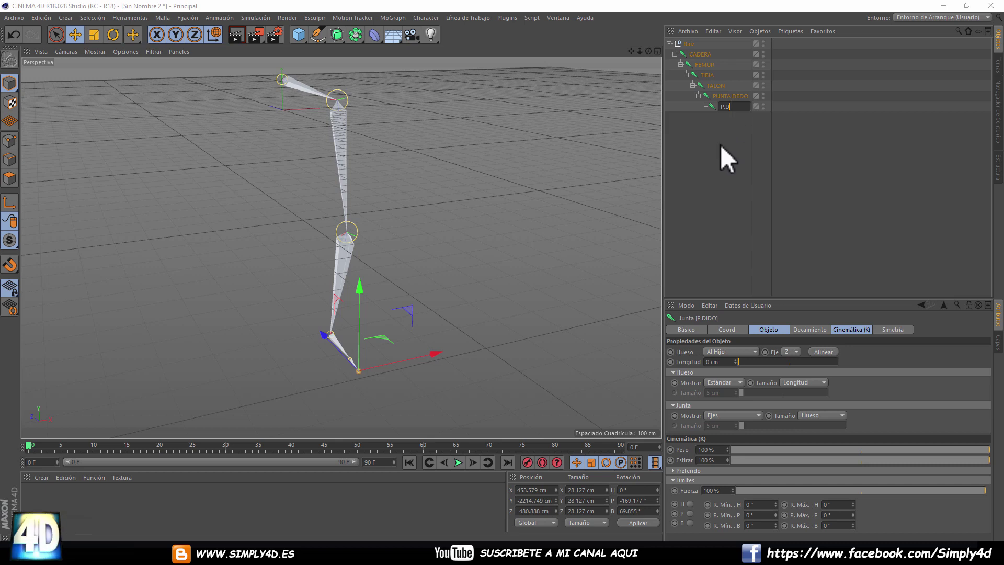
key("Return")
middle_click(529, 187)
In the front view, select FEMUR through P.D and mirror them with the Symmetry tool's Reflejar.
middle_click(496, 294)
scroll(470, 272, "down", 3)
scroll(429, 264, "down", 2)
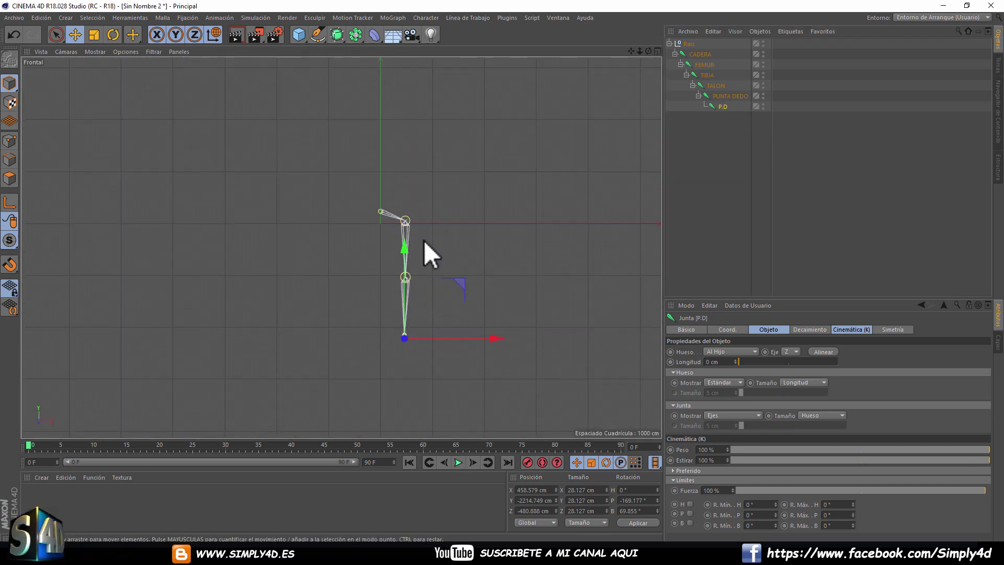
left_click_drag(727, 116, 687, 62)
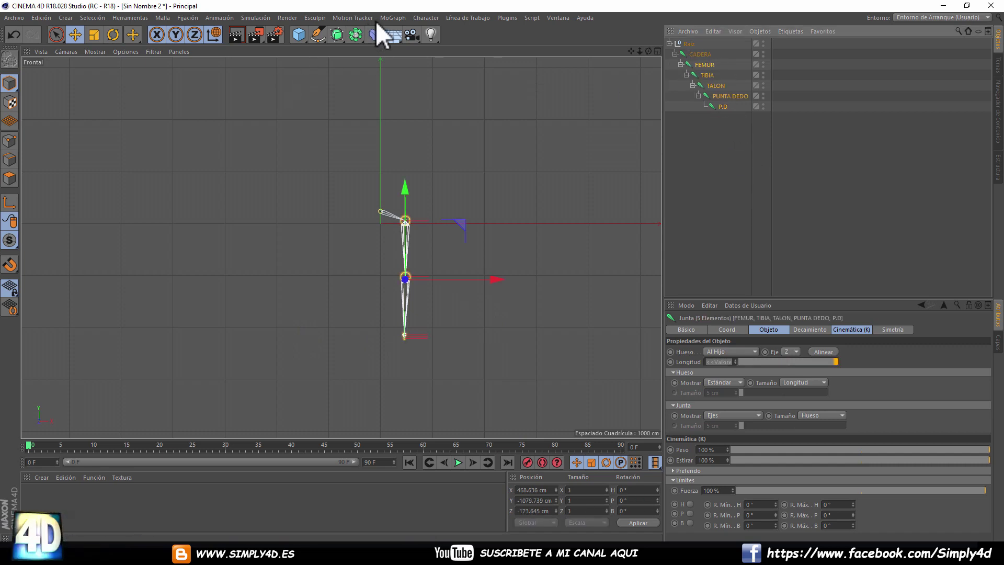
left_click(426, 18)
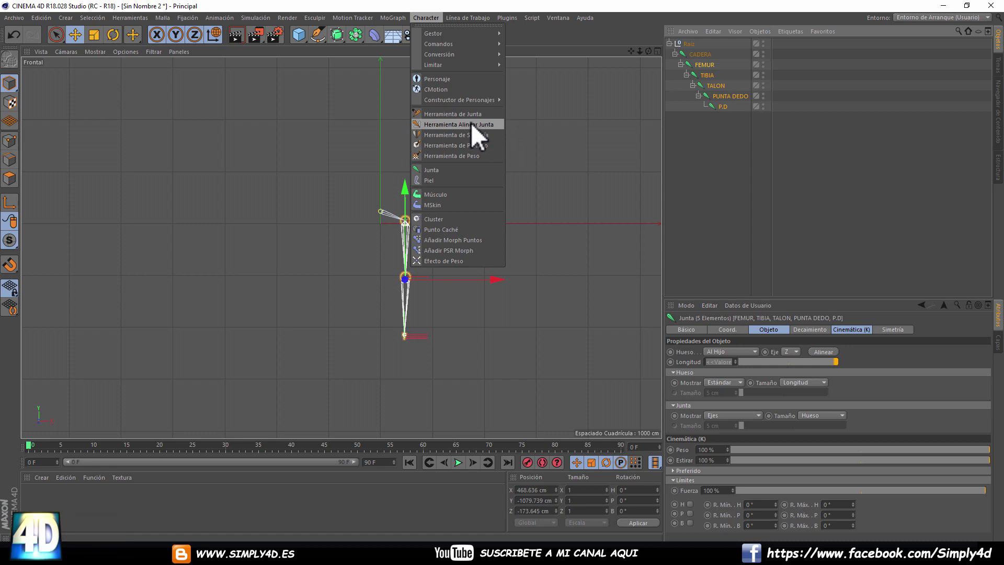
left_click(448, 136)
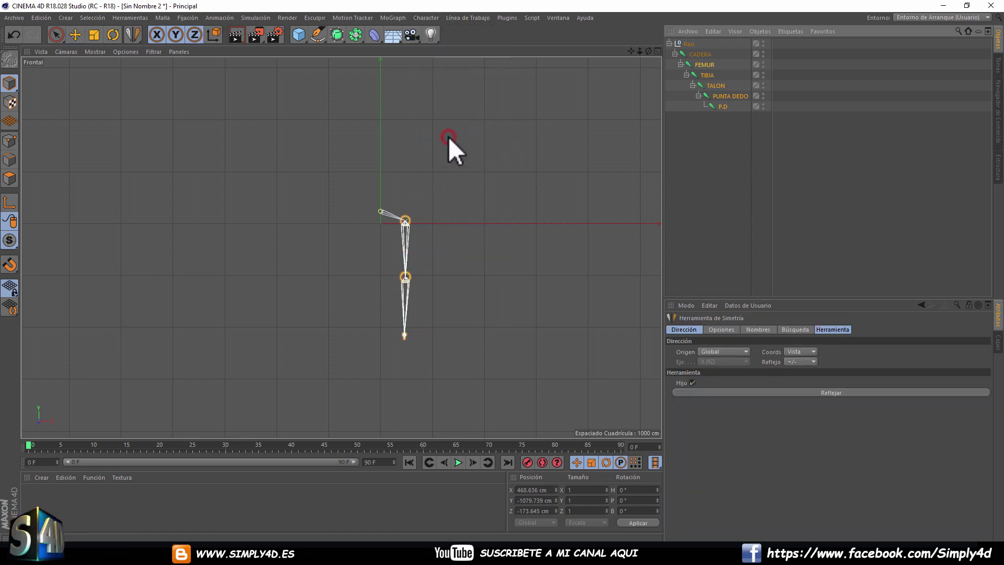
left_click(800, 392)
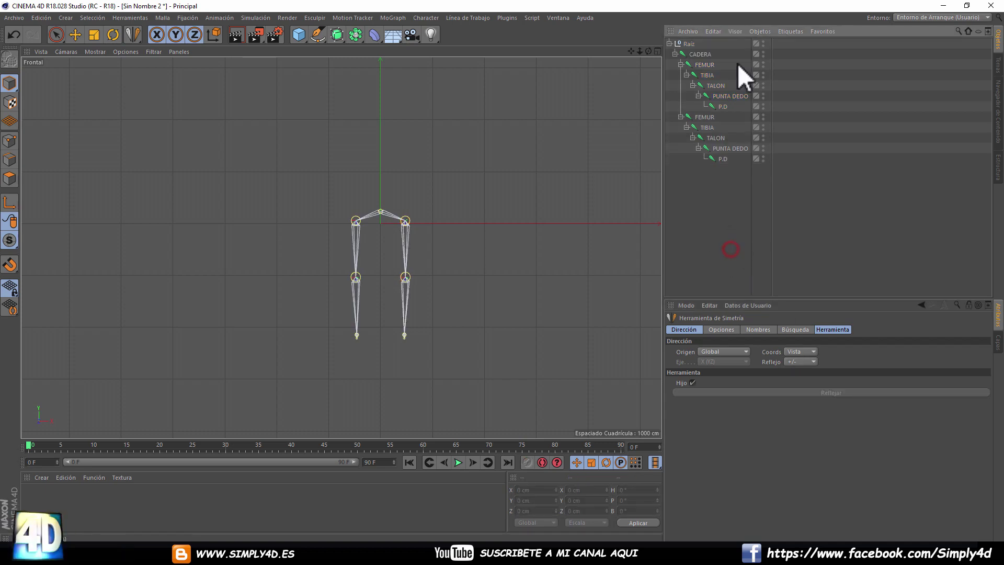
Select the CADERA joint and keep its coordinate system set to global.
left_click(700, 54)
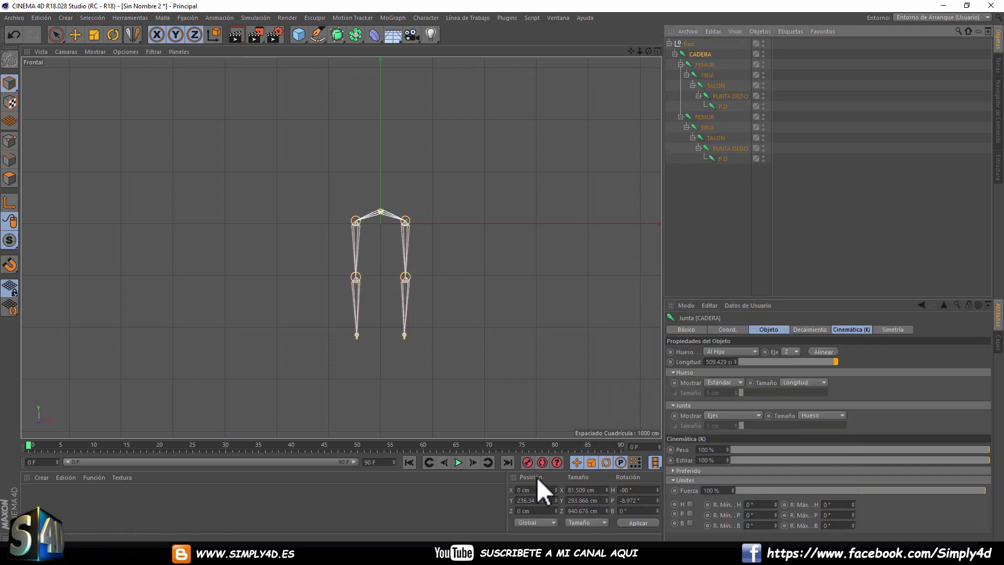
left_click(213, 35)
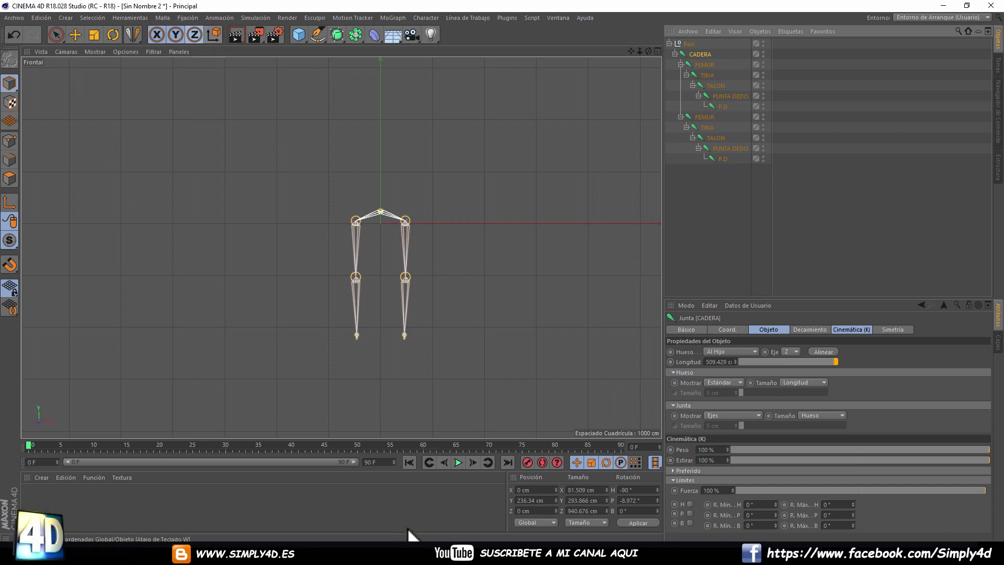
left_click(533, 523)
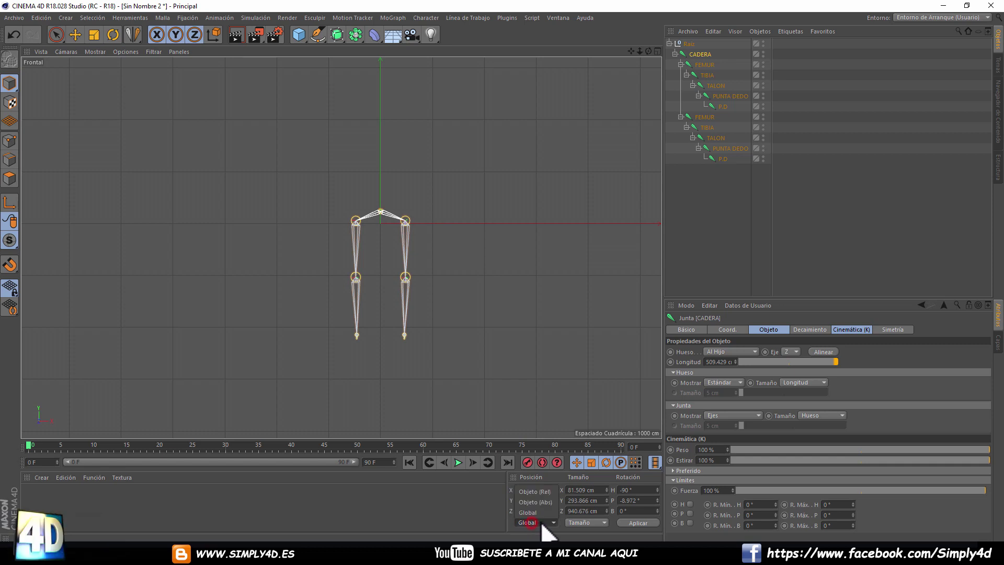
left_click(534, 523)
left_click(475, 524)
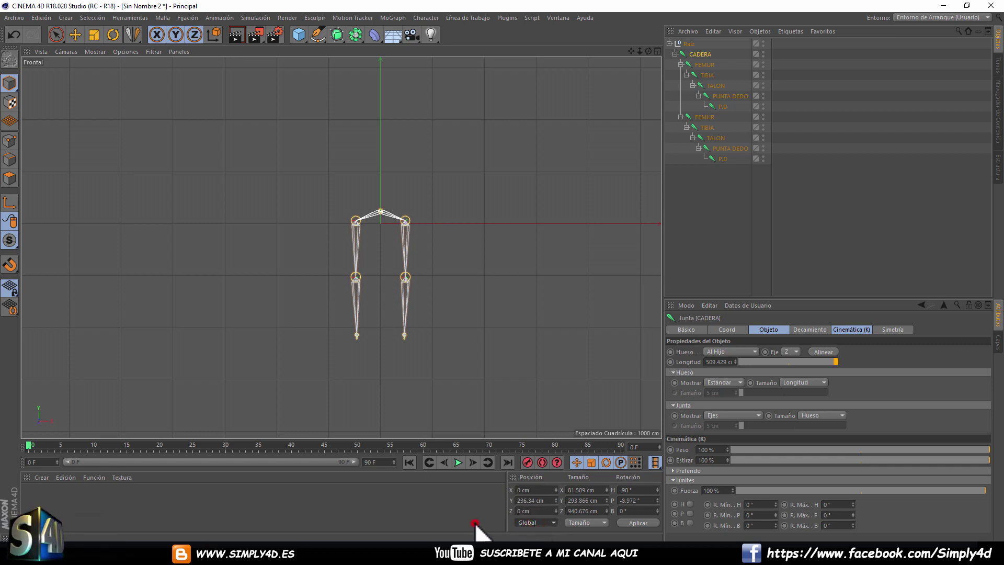
Set the first leg's joint display colour to blue.
left_click(726, 181)
left_click_drag(725, 63, 691, 108)
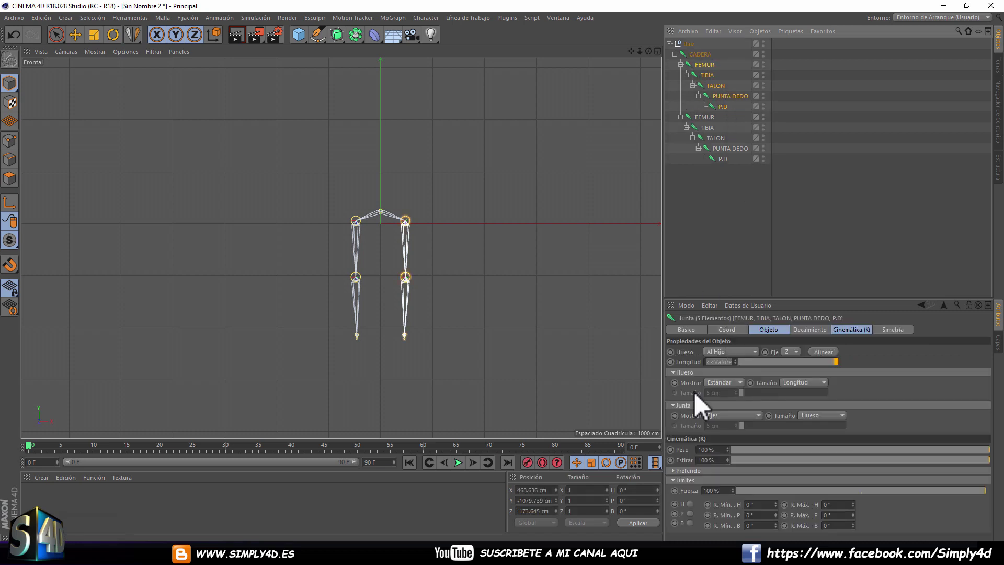
left_click_drag(719, 300, 720, 241)
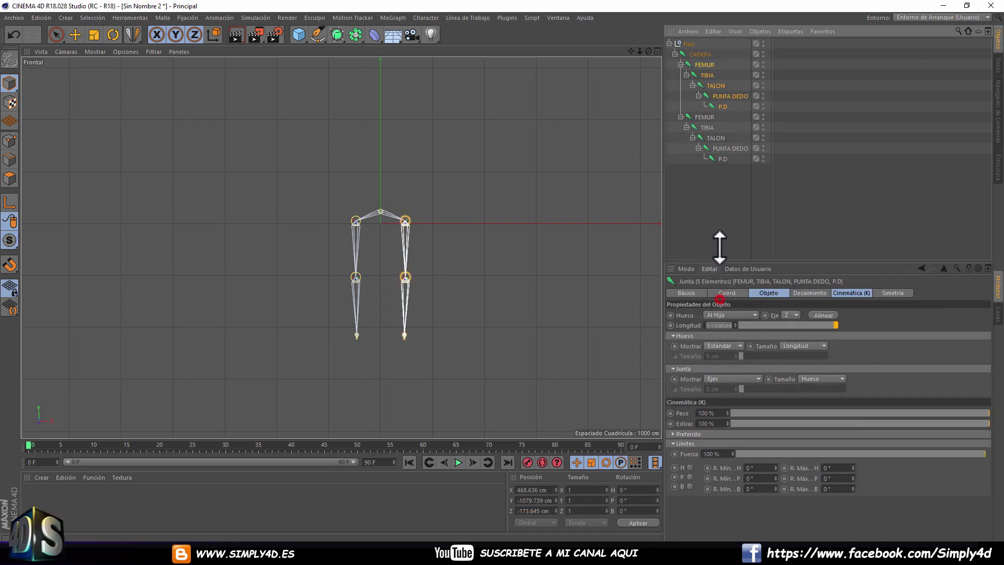
left_click(692, 268)
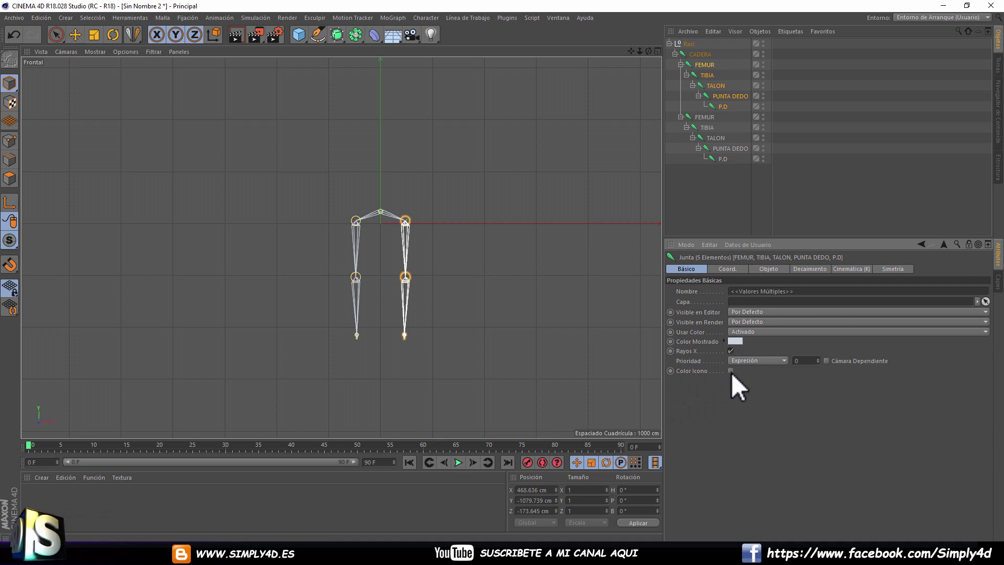
left_click(737, 342)
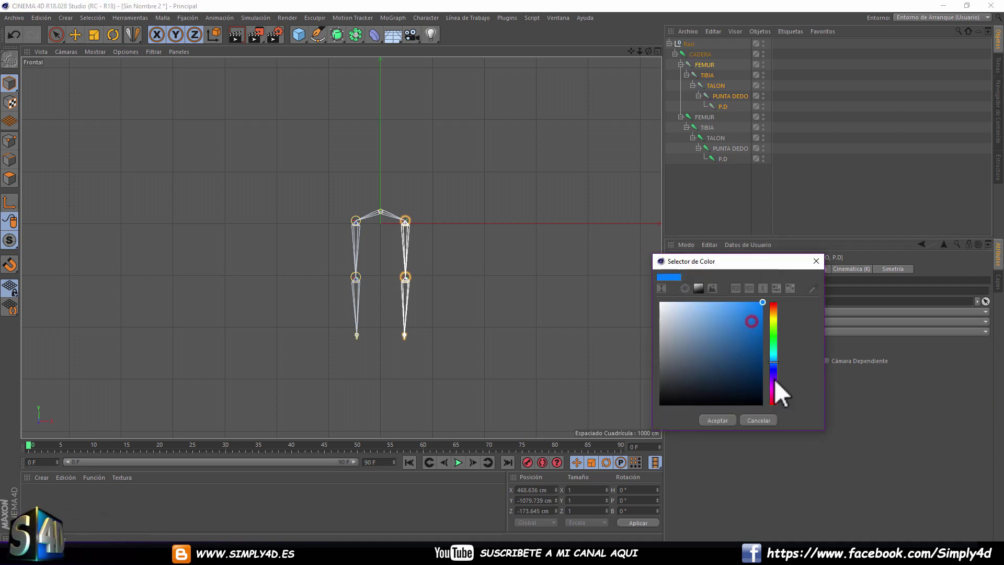
left_click(718, 419)
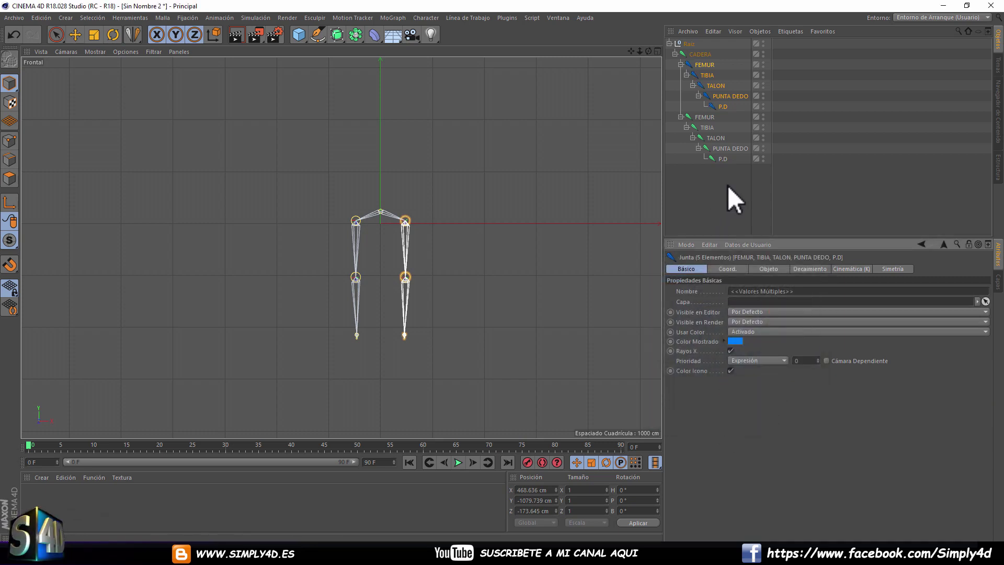
Give the second leg's joint chain a pure red display colour, then deselect and orbit the perspective view.
left_click_drag(728, 186, 683, 107)
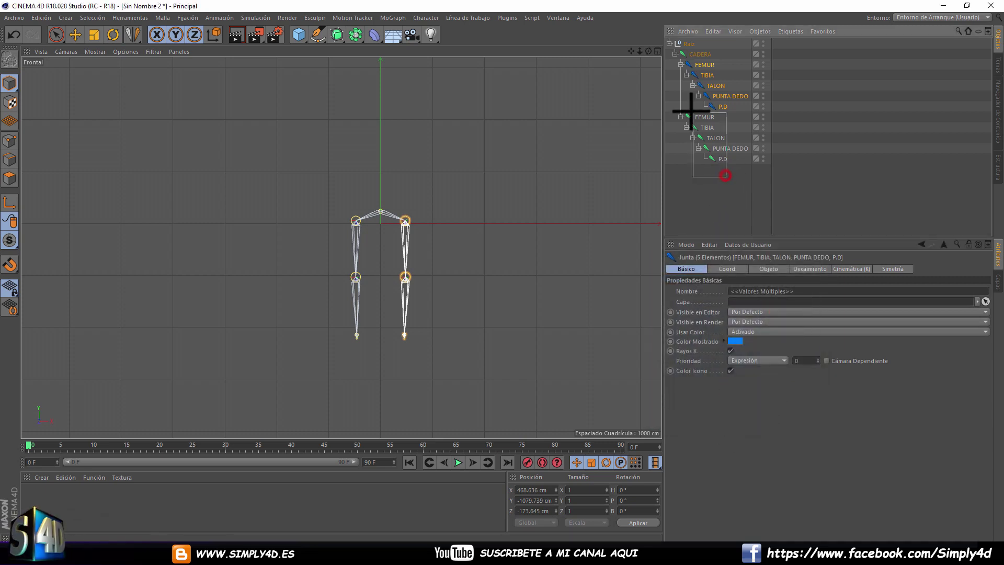
left_click(735, 341)
left_click_drag(764, 316, 770, 301)
left_click(759, 299)
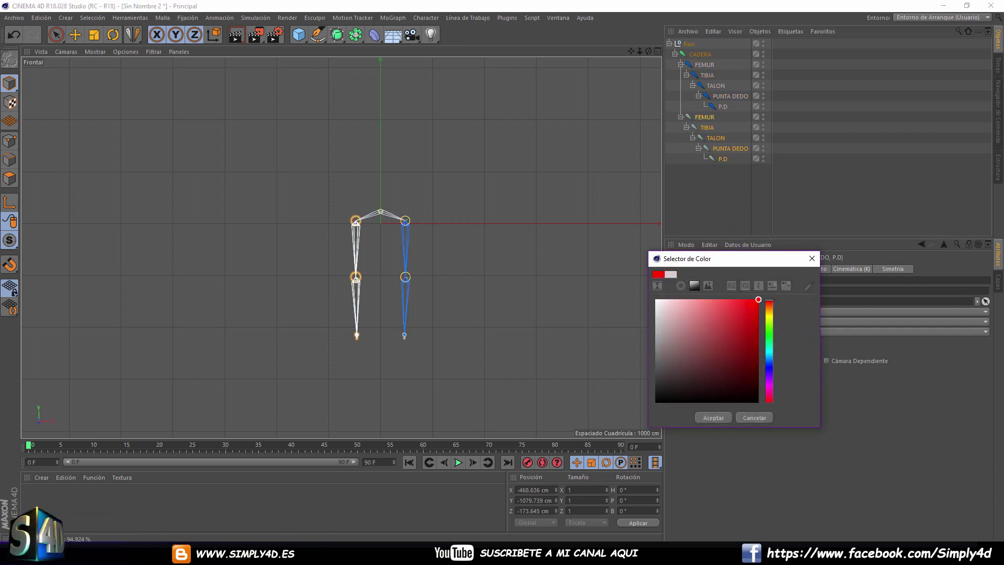
left_click(720, 415)
left_click(717, 199)
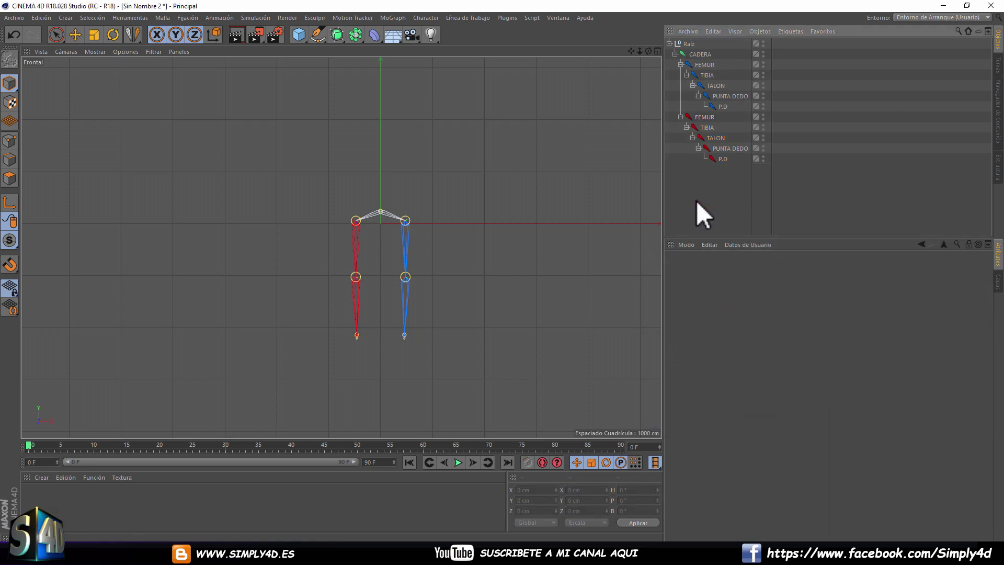
middle_click(246, 177)
mouse_move(261, 183)
left_mouse_down("alt")
mouse_move(489, 193)
mouse_move(385, 203)
mouse_move(448, 201)
mouse_move(439, 205)
left_mouse_up("alt")
With the Move tool, select the blue leg's FEMUR, TIBIA and TALON and orbit side-on.
left_click(707, 202)
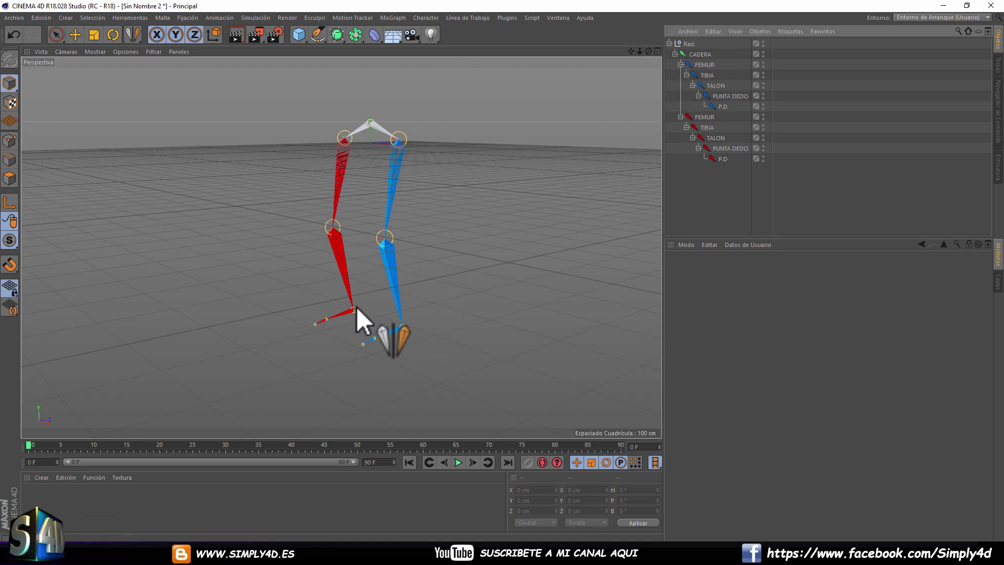
left_click(78, 35)
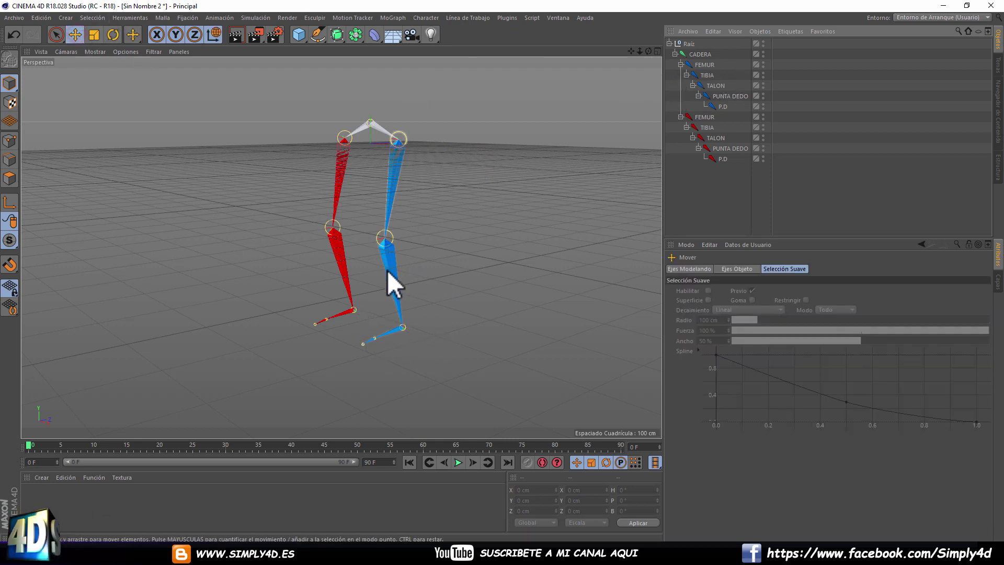
left_click_drag(735, 60, 690, 88)
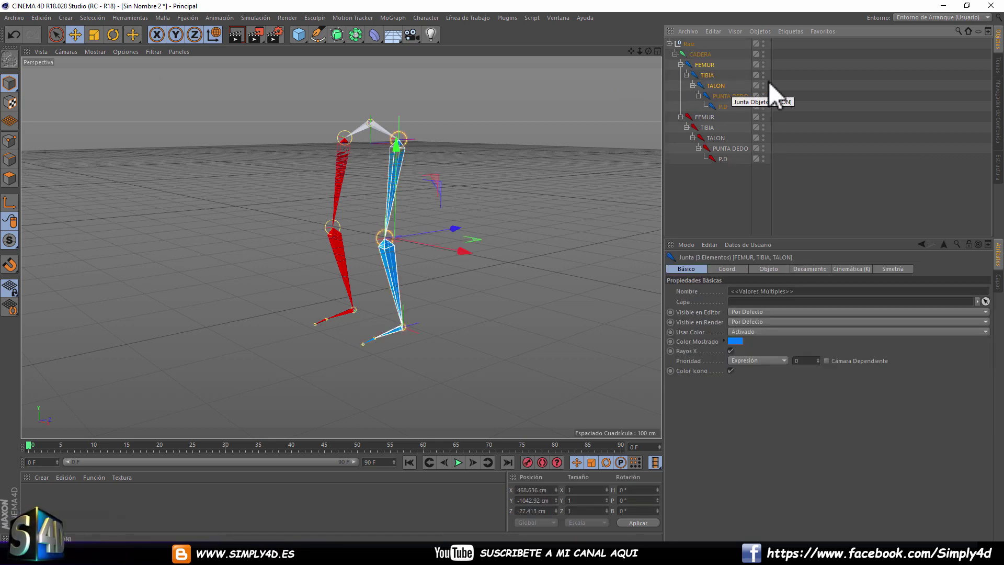
mouse_move(730, 62)
left_mouse_down()
mouse_move(696, 75)
mouse_move(699, 88)
left_mouse_up()
left_click_drag(444, 190, 491, 205, "alt")
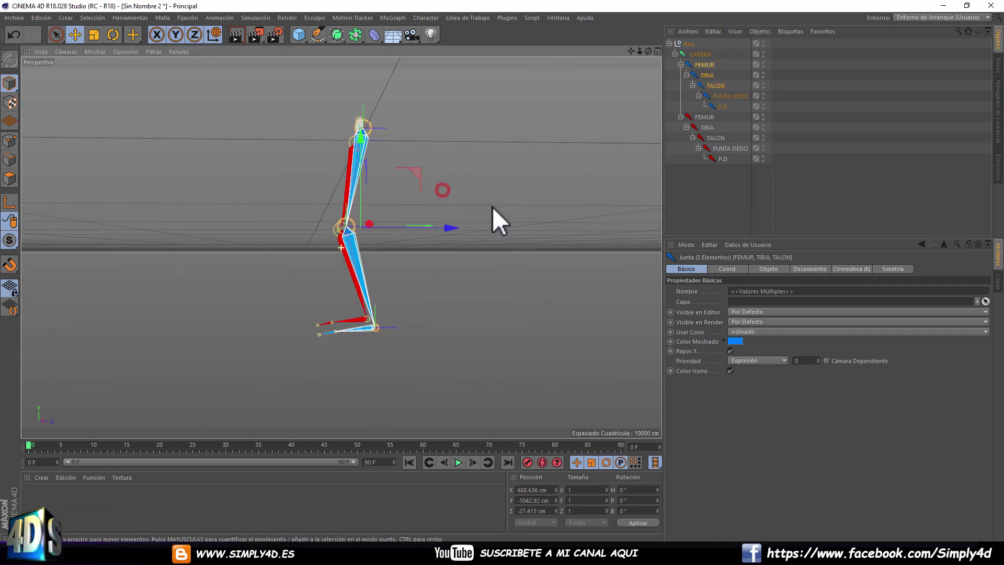
Create the blue leg's IK chain and test-drag its heel goal.
left_click(423, 18)
mouse_move(448, 43)
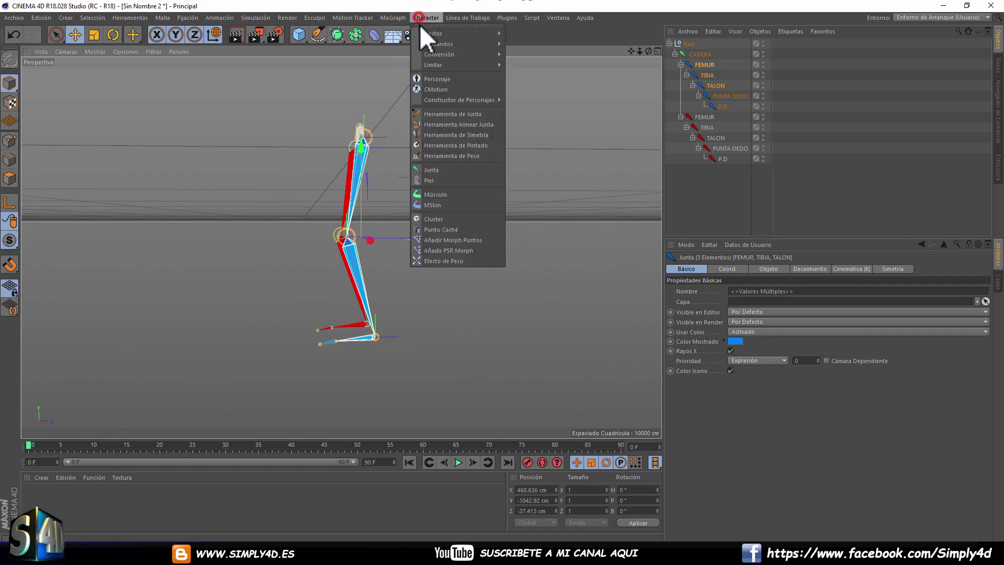
left_click(521, 46)
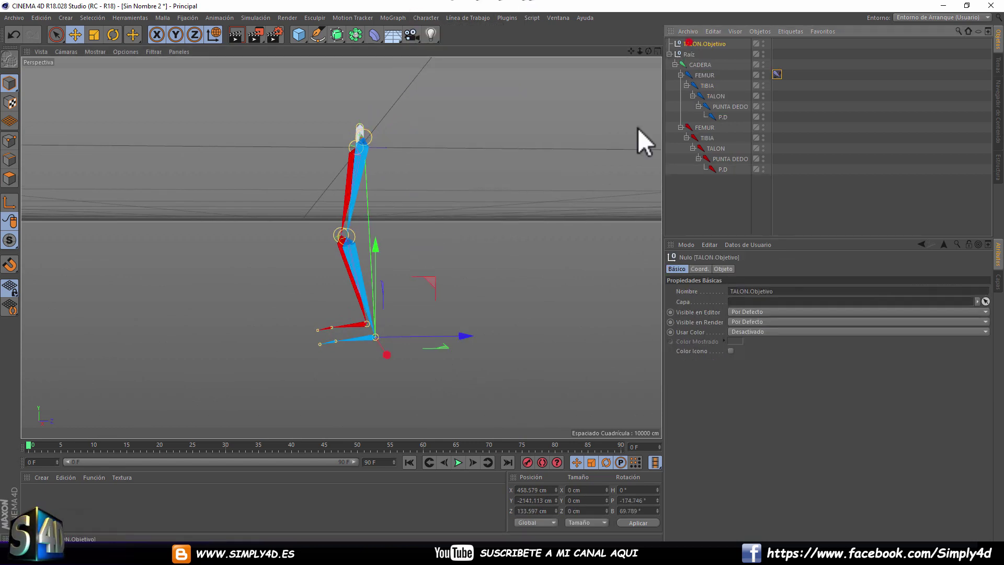
mouse_move(431, 284)
left_mouse_down()
mouse_move(408, 246)
mouse_move(345, 265)
mouse_move(455, 240)
mouse_move(355, 202)
mouse_move(387, 259)
mouse_move(451, 248)
mouse_move(490, 256)
left_mouse_up()
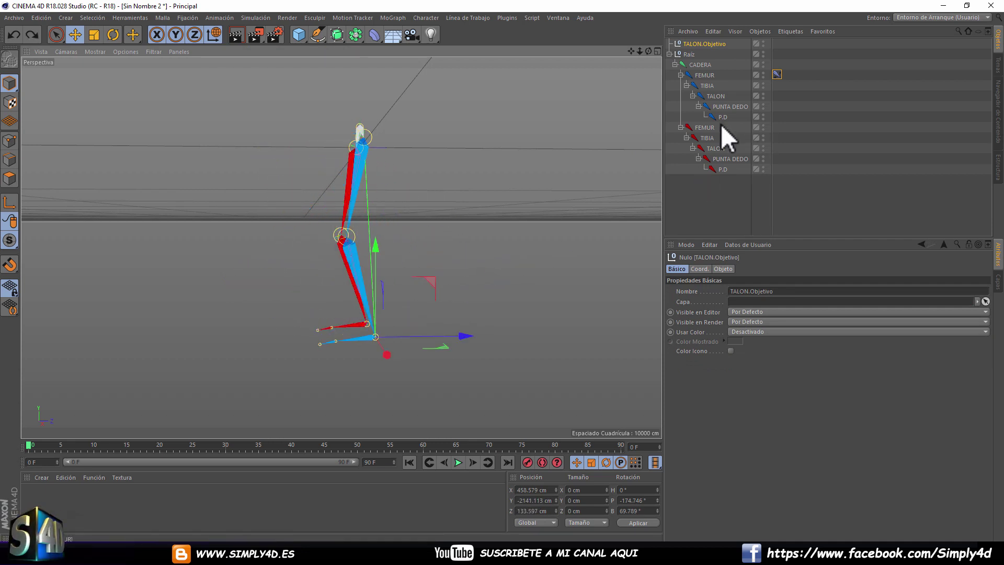
Try an IK chain on the red leg down to the toe, then undo it.
mouse_move(729, 127)
left_mouse_down()
mouse_move(694, 159)
mouse_move(685, 152)
left_mouse_up()
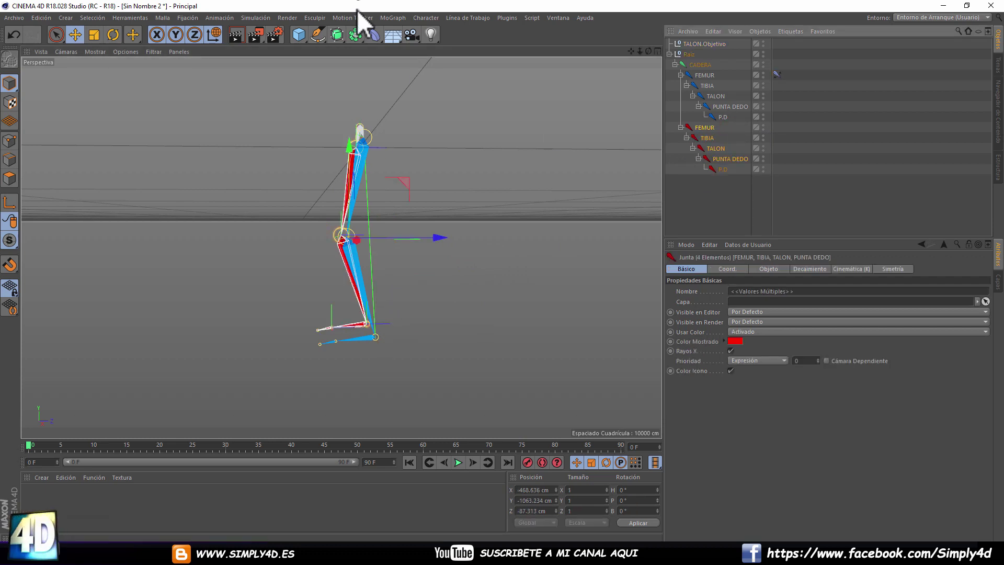
left_click(396, 17)
mouse_move(455, 44)
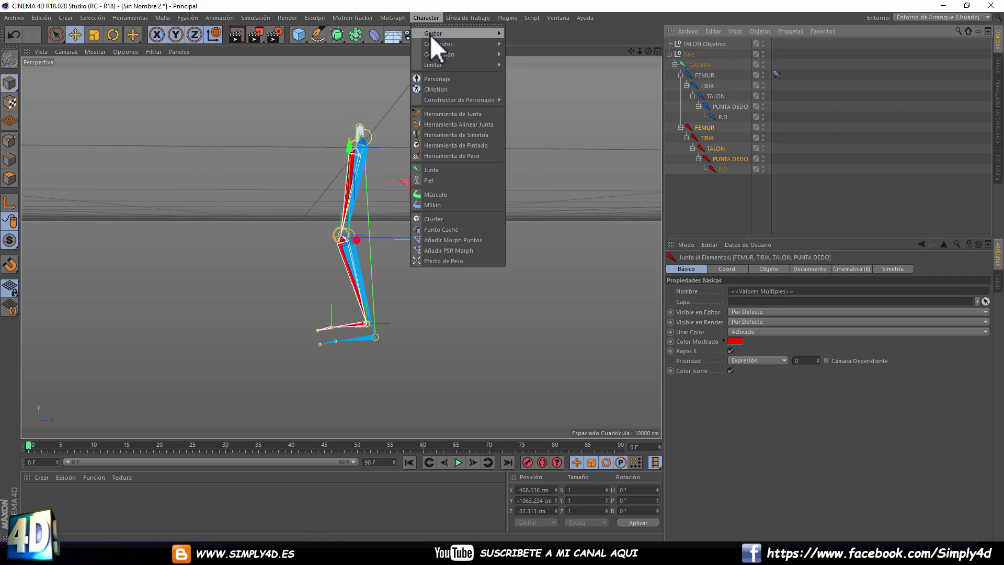
left_click(547, 47)
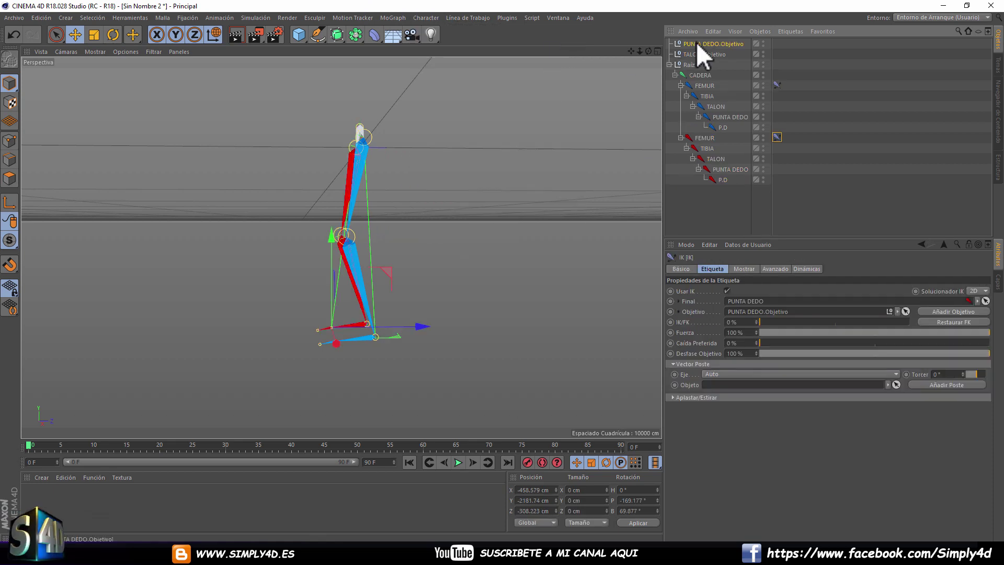
left_click_drag(397, 267, 366, 237)
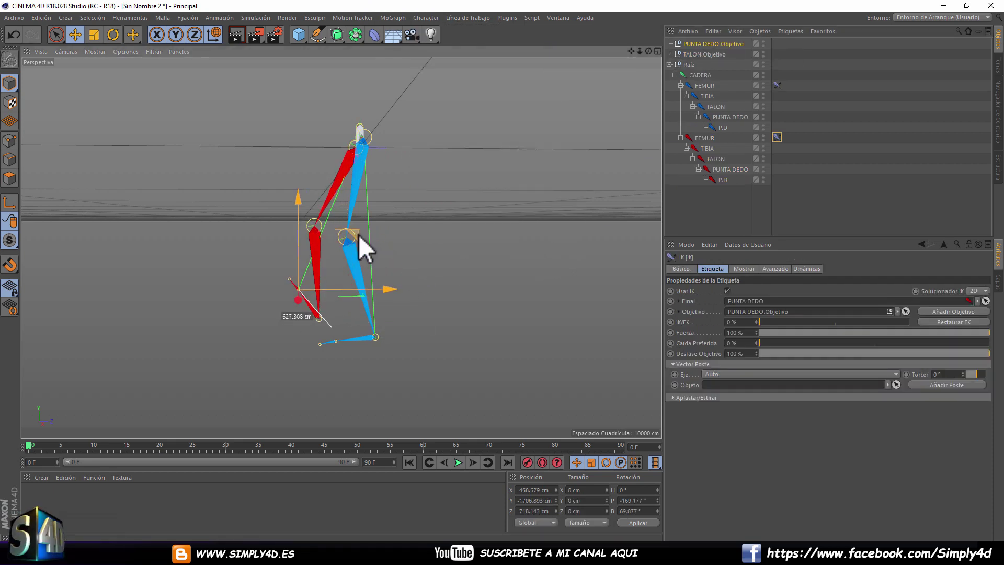
key("ctrl+z")
key("ctrl+z")
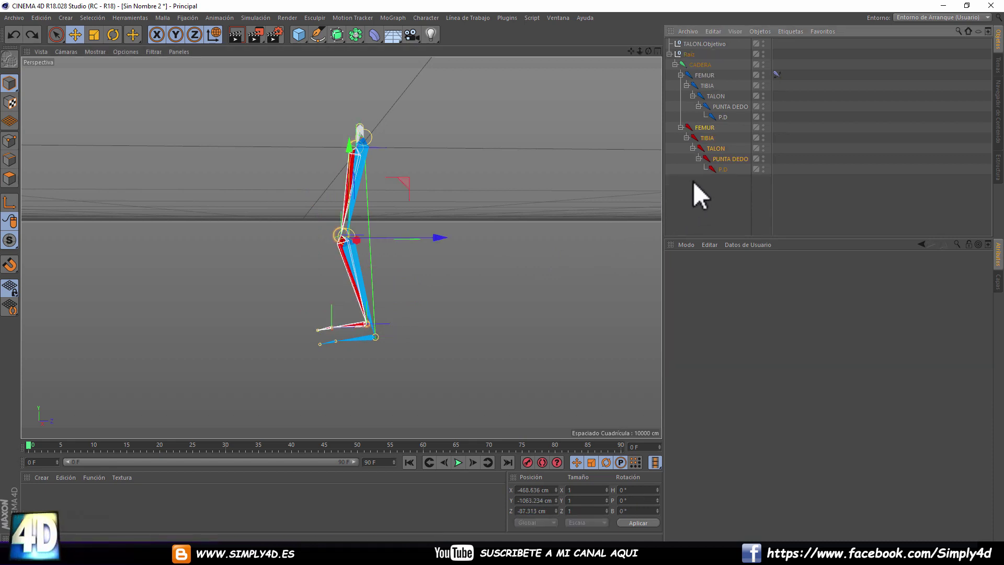
Create the red leg's FEMUR–TALON IK chain, test its heel goal, and undo the test move.
left_click_drag(732, 125, 702, 152)
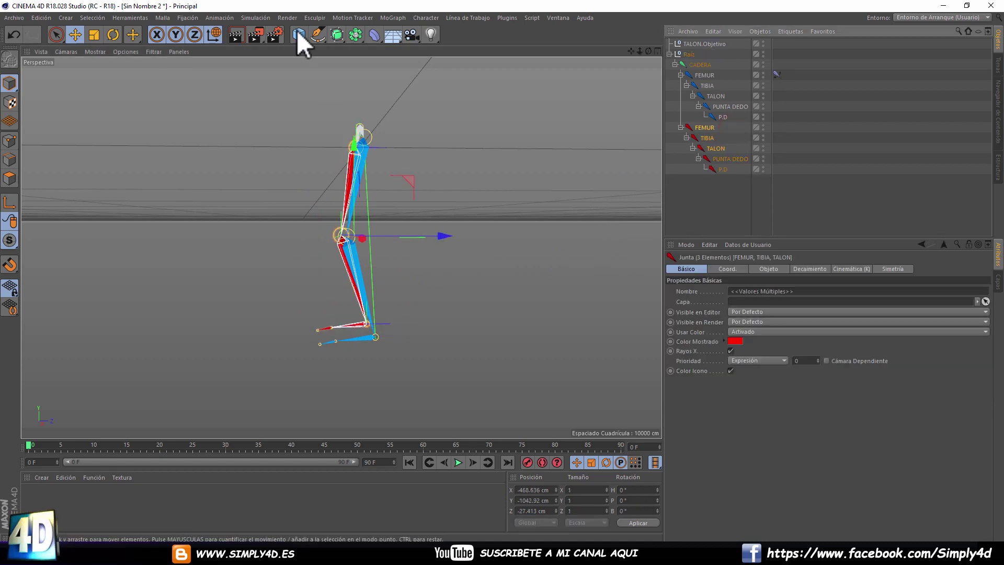
left_click(421, 18)
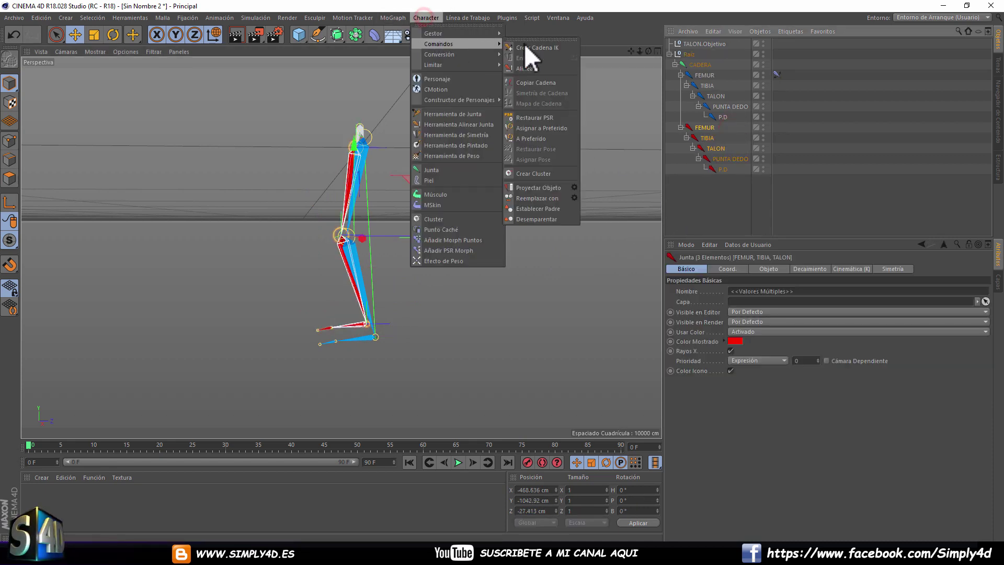
left_click(544, 45)
mouse_move(420, 264)
left_mouse_down()
mouse_move(421, 301)
mouse_move(347, 206)
mouse_move(417, 215)
mouse_move(297, 256)
mouse_move(369, 210)
mouse_move(342, 232)
left_mouse_up()
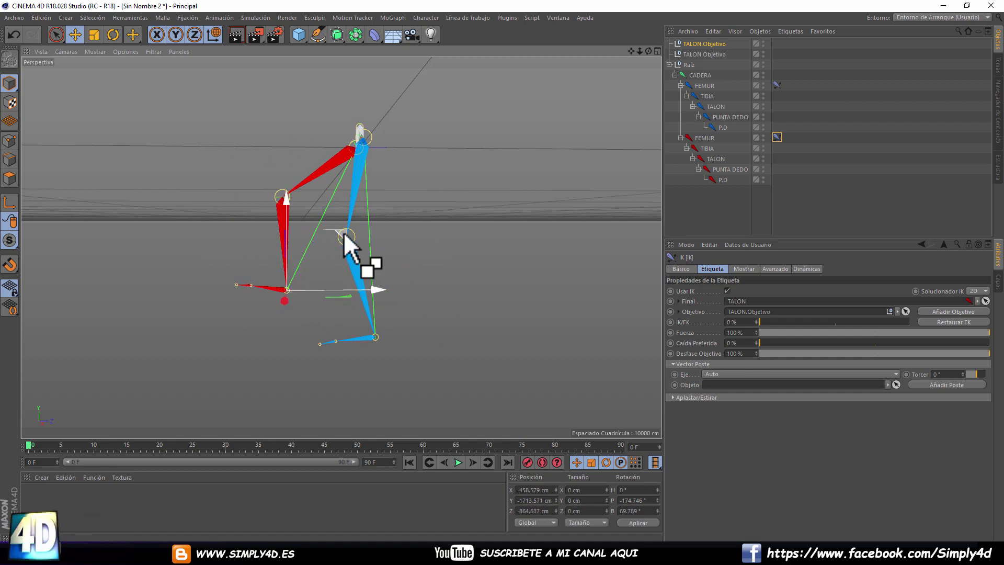
key("ctrl+z")
left_click(714, 201)
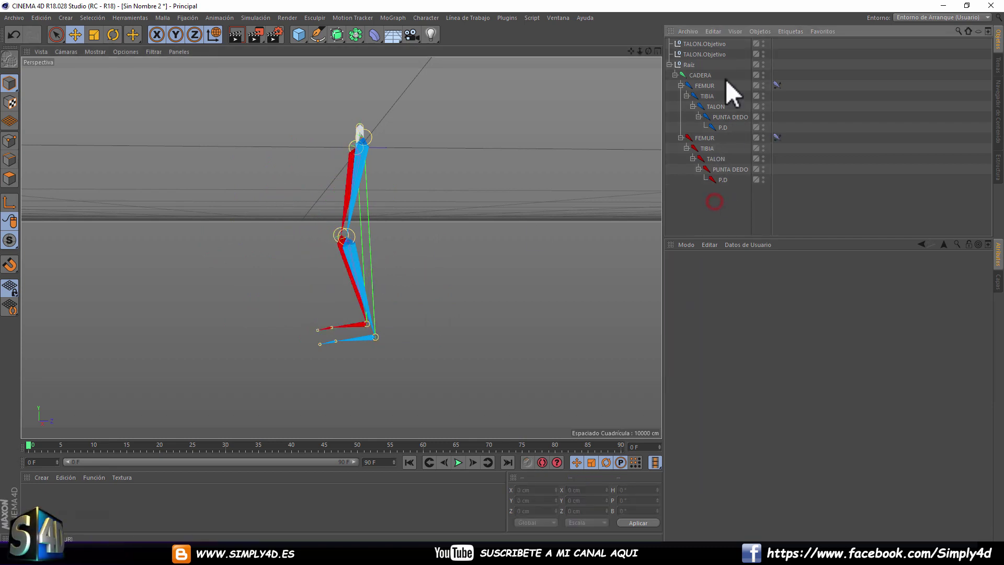
mouse_move(499, 129)
left_mouse_down("alt")
mouse_move(308, 129)
mouse_move(579, 129)
mouse_move(319, 128)
mouse_move(431, 128)
mouse_move(396, 118)
mouse_move(281, 125)
mouse_move(411, 114)
mouse_move(491, 156)
mouse_move(493, 148)
mouse_move(303, 135)
mouse_move(505, 132)
mouse_move(332, 129)
mouse_move(504, 124)
mouse_move(446, 112)
left_mouse_up("alt")
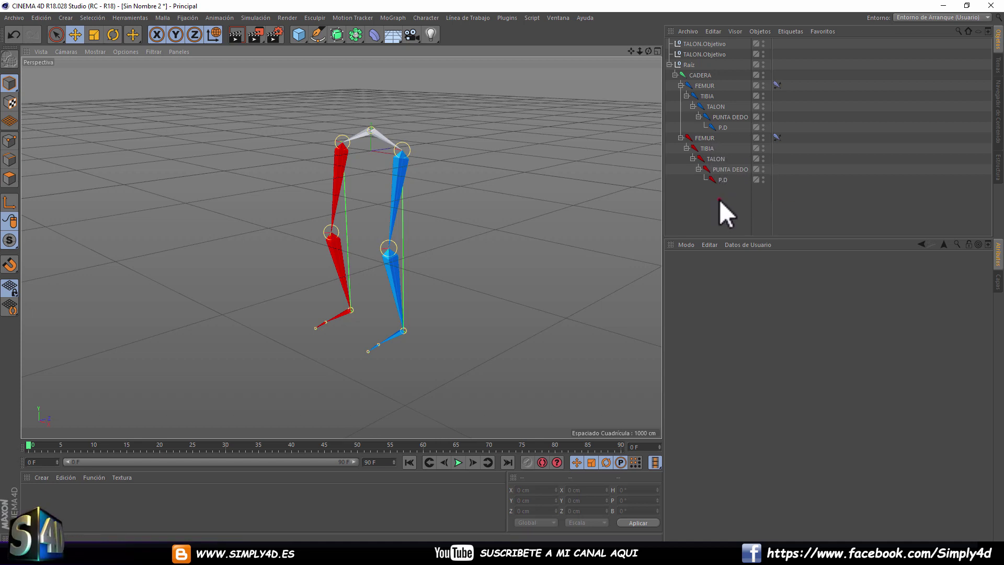
Group all objects under a new null with Alt+G, rename it 'PIERNAS PERSONAJE' and expand it.
left_click_drag(722, 213, 637, 25)
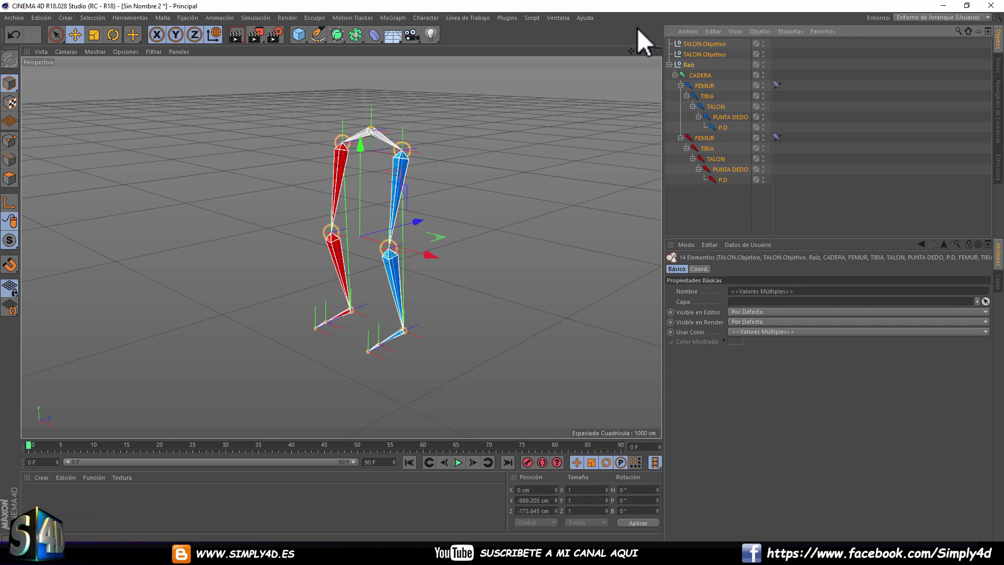
key("alt+g")
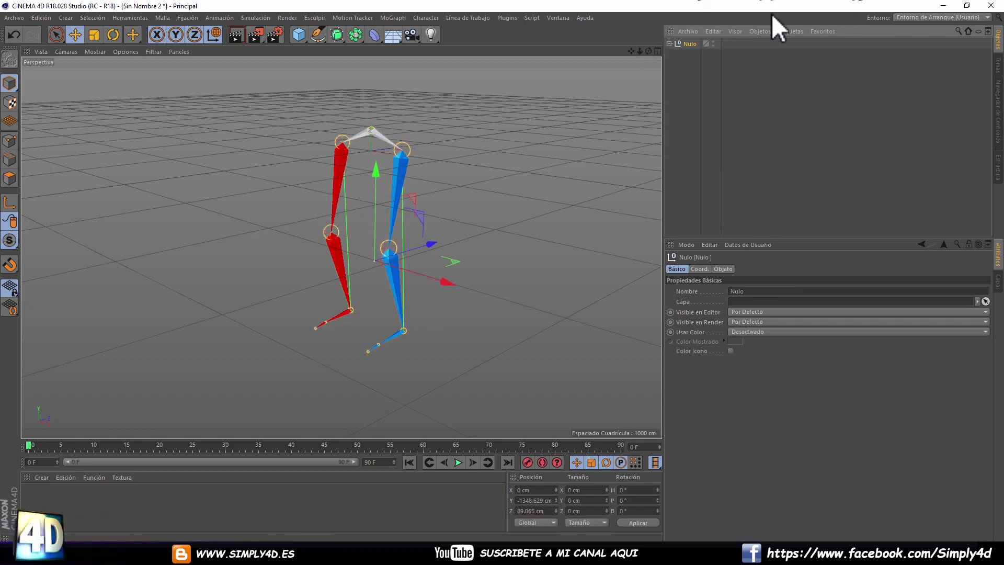
double_click(688, 44)
type("P")
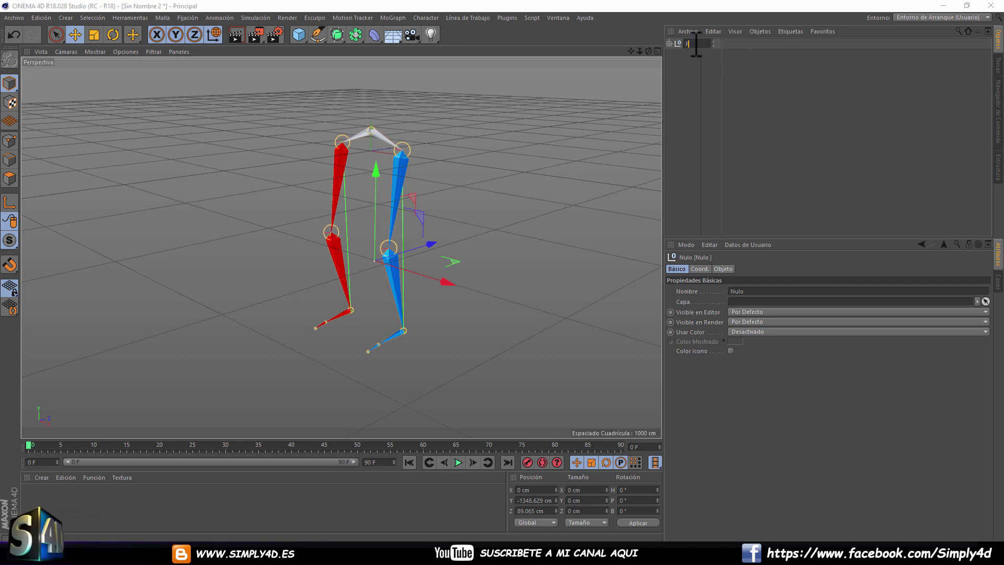
type("IERNAS PERSONAJE")
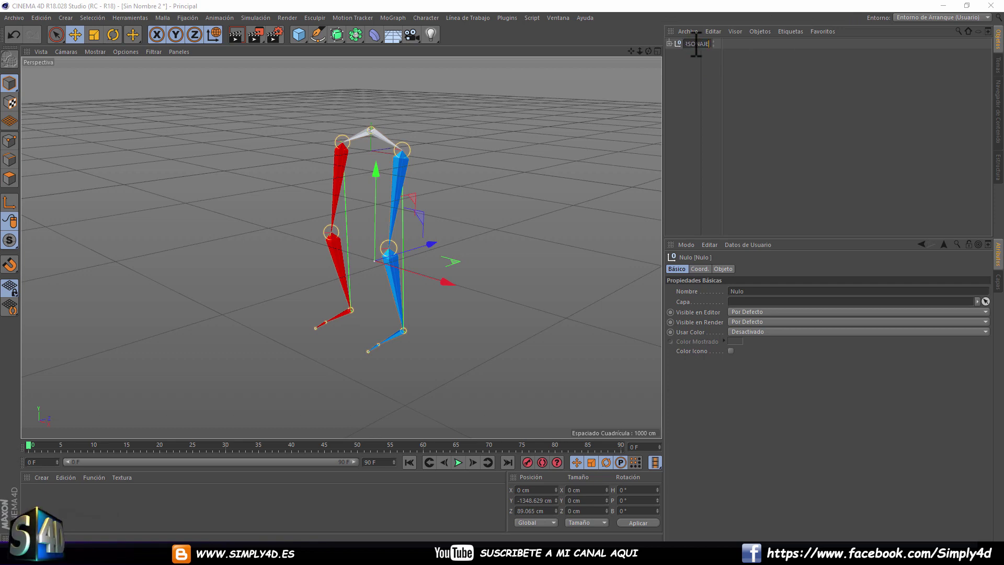
key("Return")
left_click(669, 43)
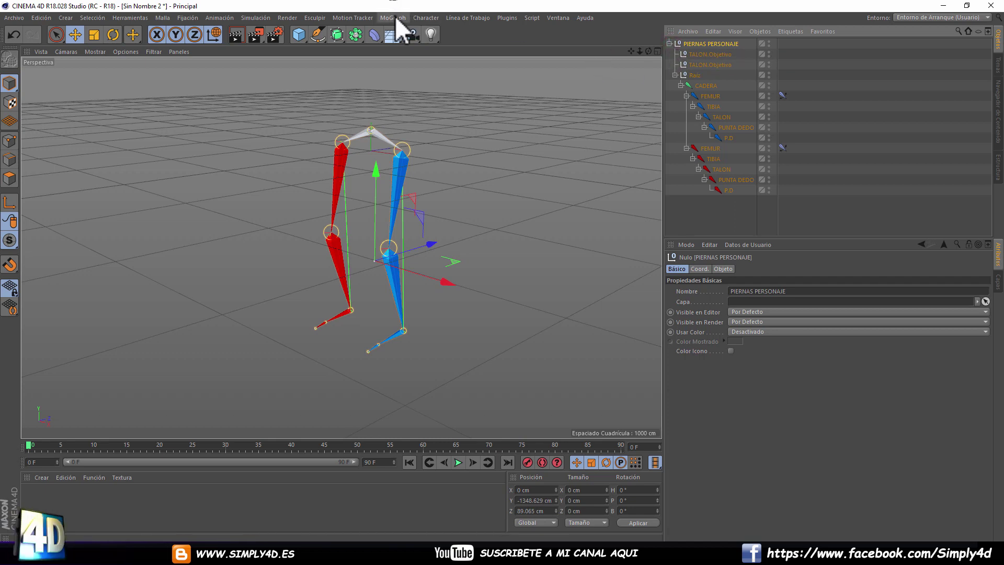
Add a CMotion object inside PIERNAS PERSONAJE and pin its Objeto walk settings.
left_click(421, 17)
left_click(438, 89)
left_click_drag(699, 44, 694, 55)
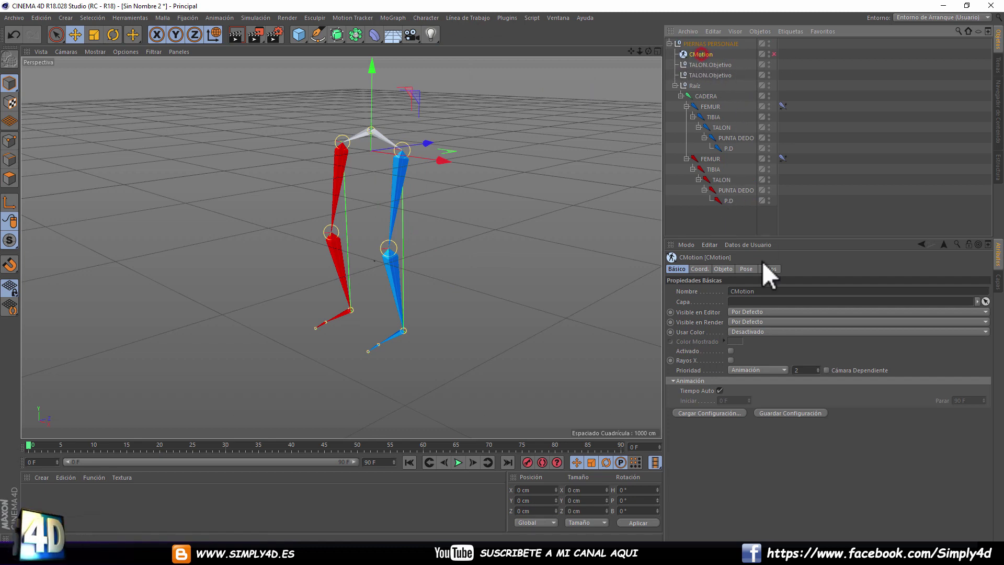
left_click(969, 245)
left_click_drag(911, 239, 910, 220)
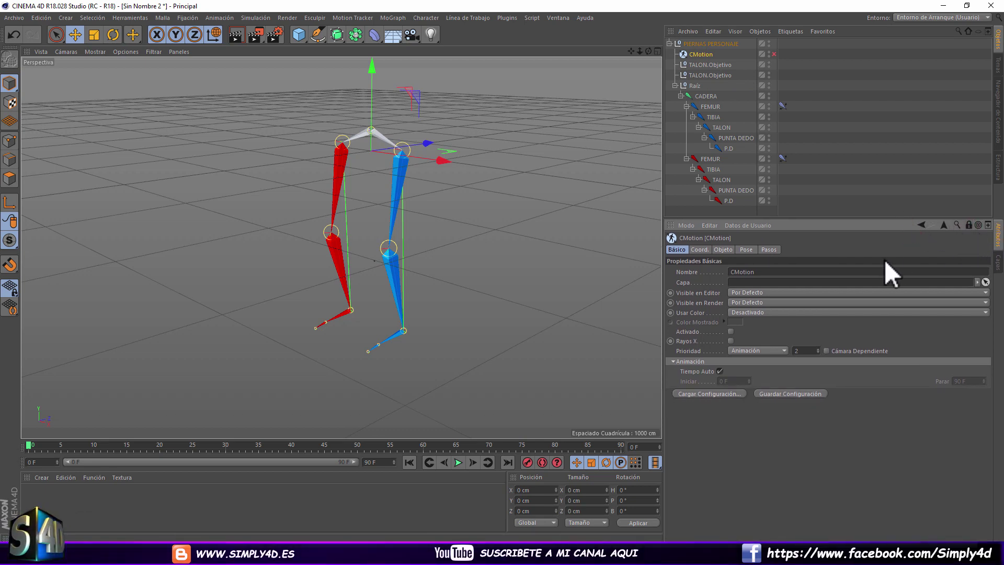
left_click(717, 250)
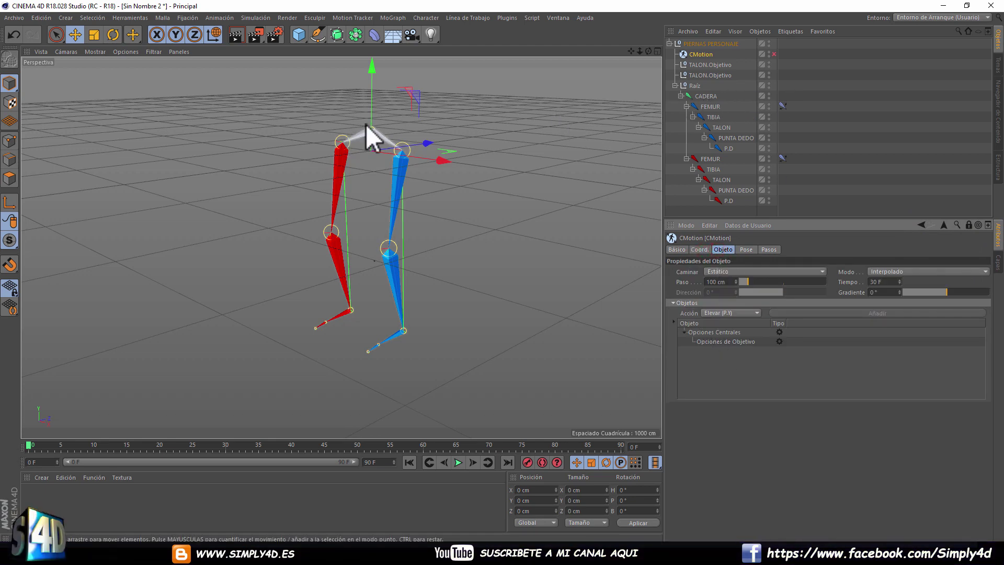
Select the CADERA hip joint and unpin the Attributes to show its settings.
left_click(705, 97)
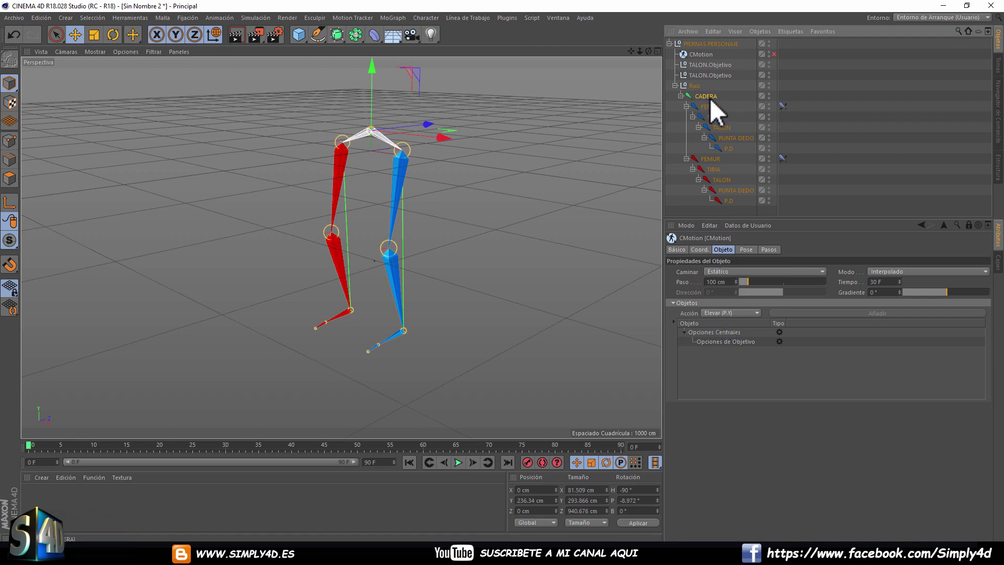
left_click(968, 225)
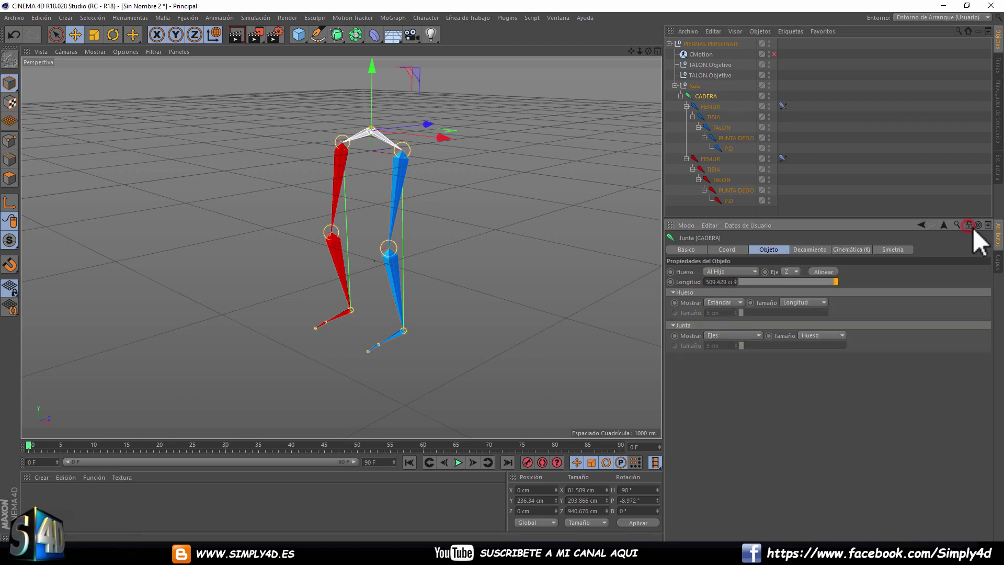
left_click(706, 95)
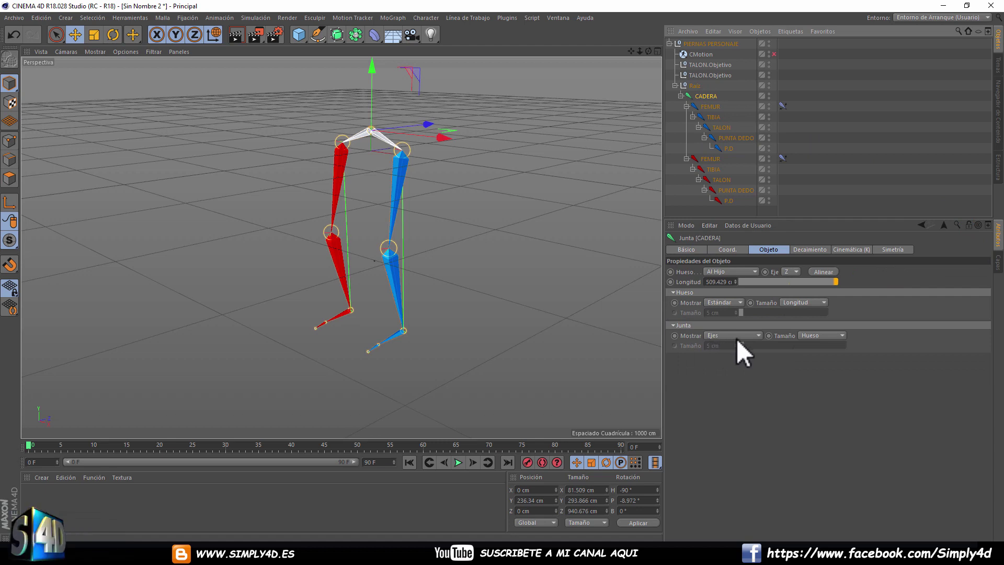
Set the CADERA joint's display size to a custom value of about 233 cm.
left_click(816, 337)
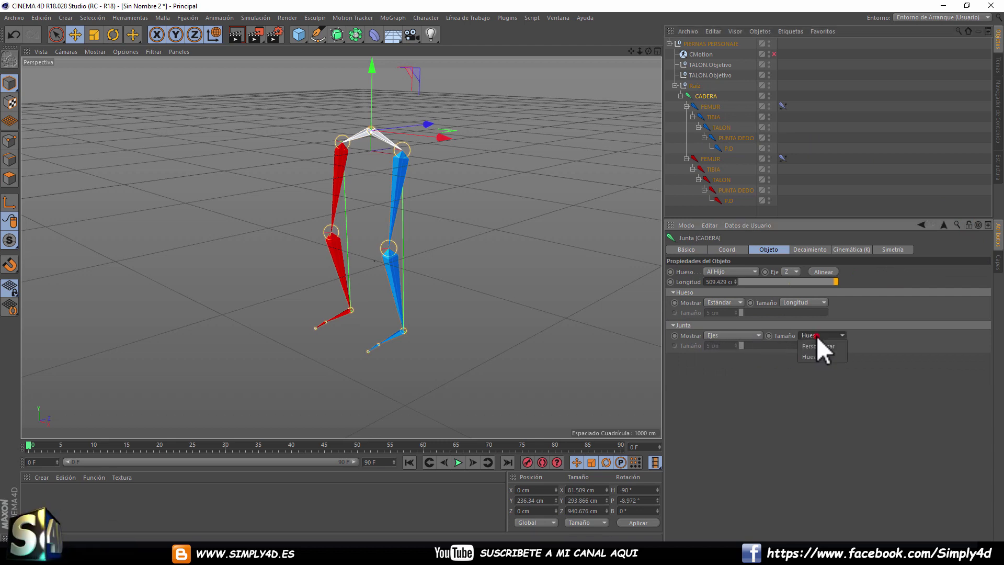
left_click(817, 347)
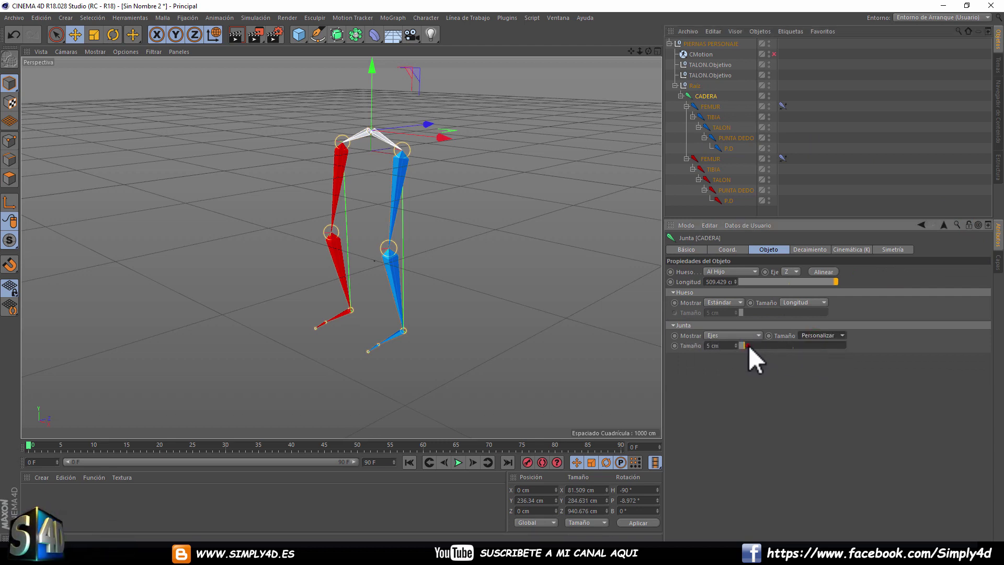
left_click_drag(748, 345, 887, 346)
left_click_drag(735, 345, 735, 314)
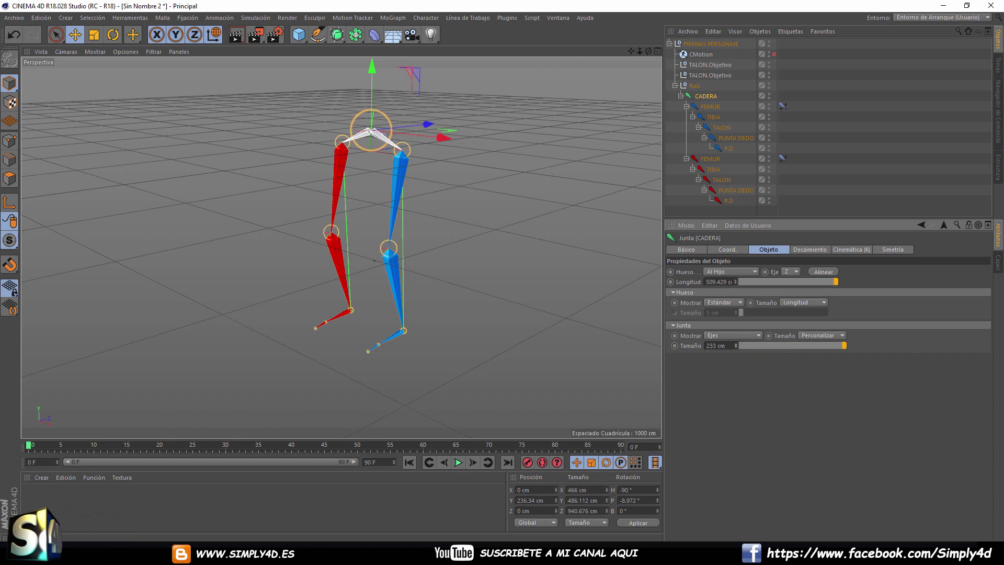
Drag the CADERA joint into the pinned CMotion Objetos list, then clear the selection.
left_click(700, 54)
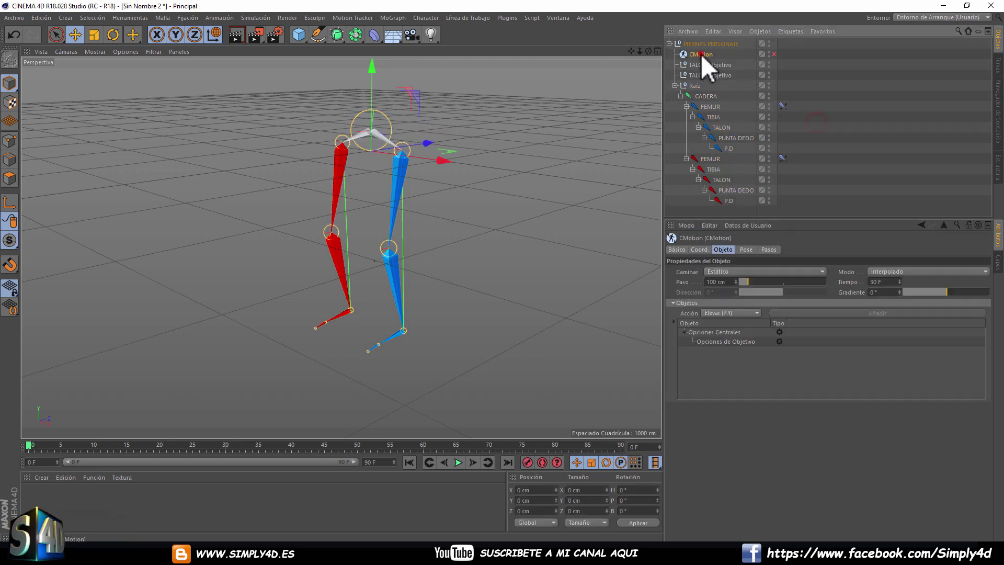
left_click(969, 225)
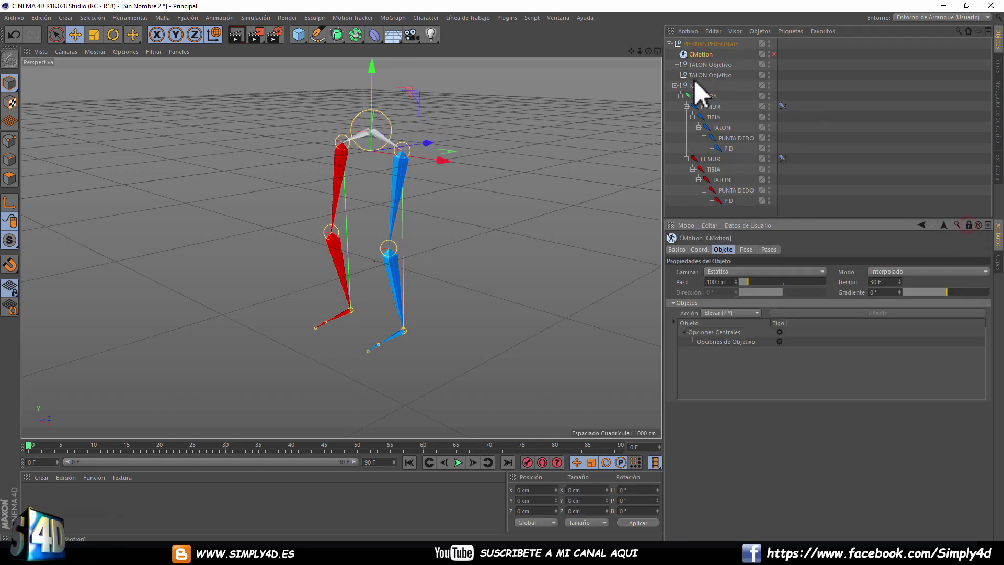
left_click_drag(703, 96, 699, 344)
left_click_drag(700, 349, 704, 352)
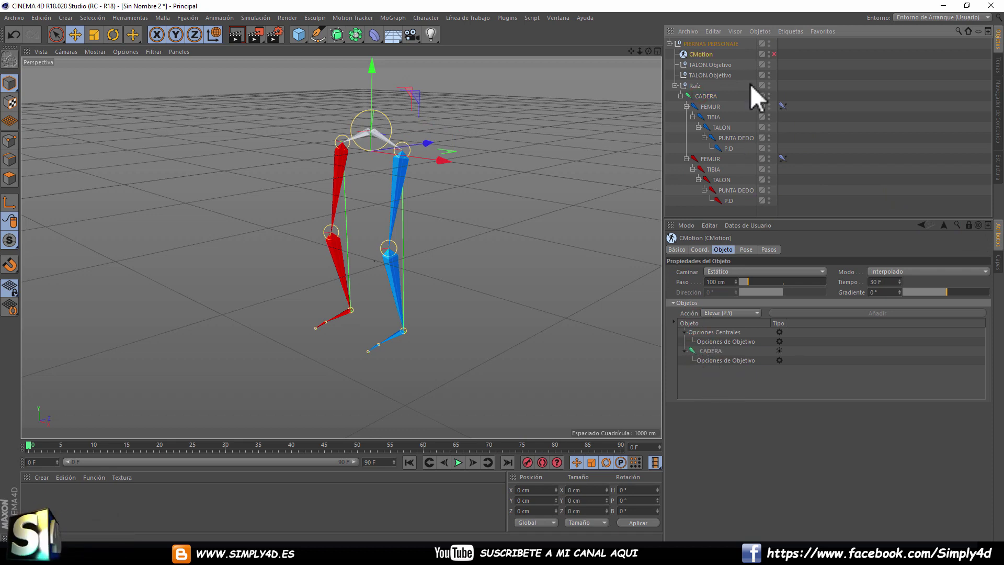
left_click_drag(742, 64, 713, 74)
Rename the two heel targets to PIE ROJO and PIE AZUL.
left_click(716, 65)
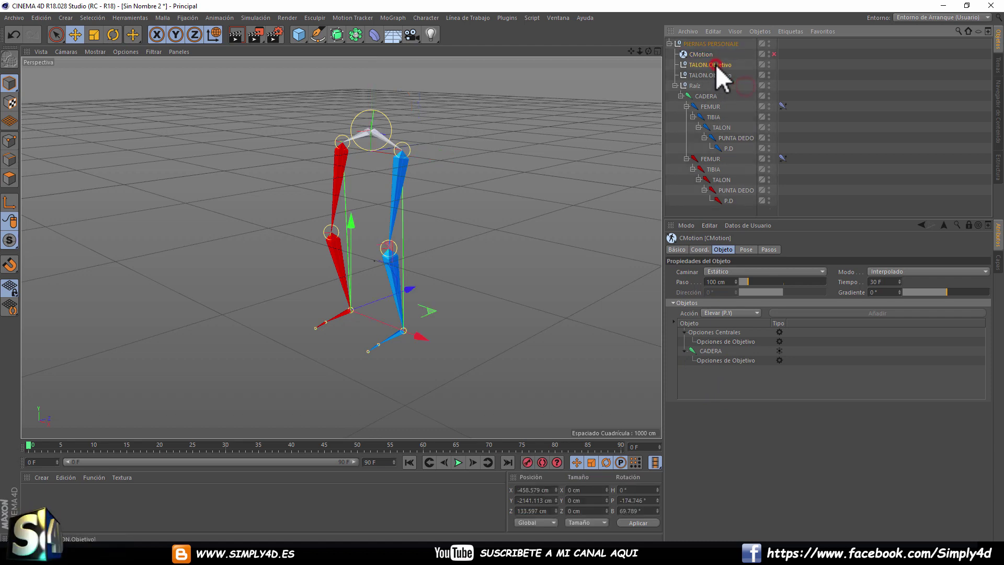
double_click(720, 65)
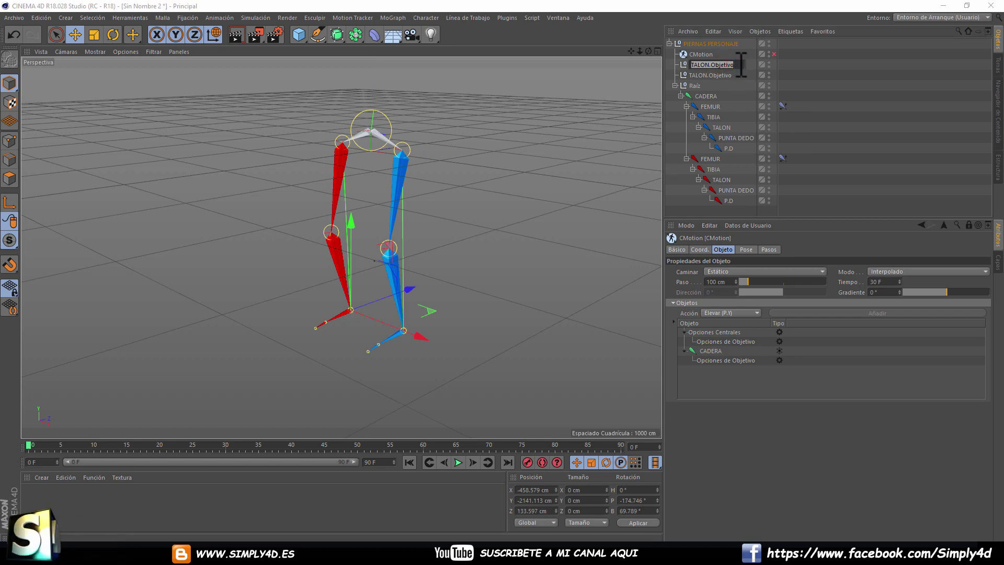
type("F")
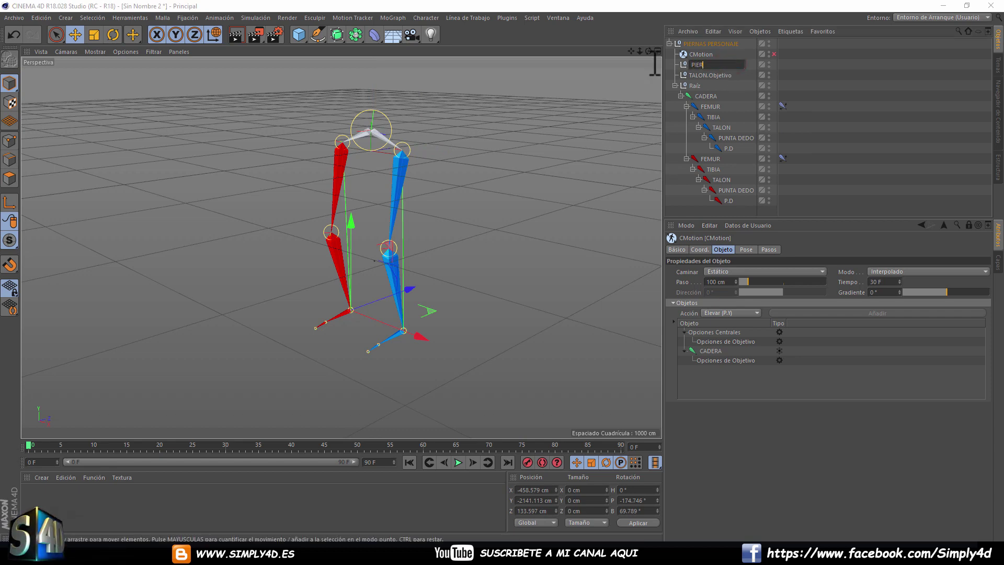
key("Return")
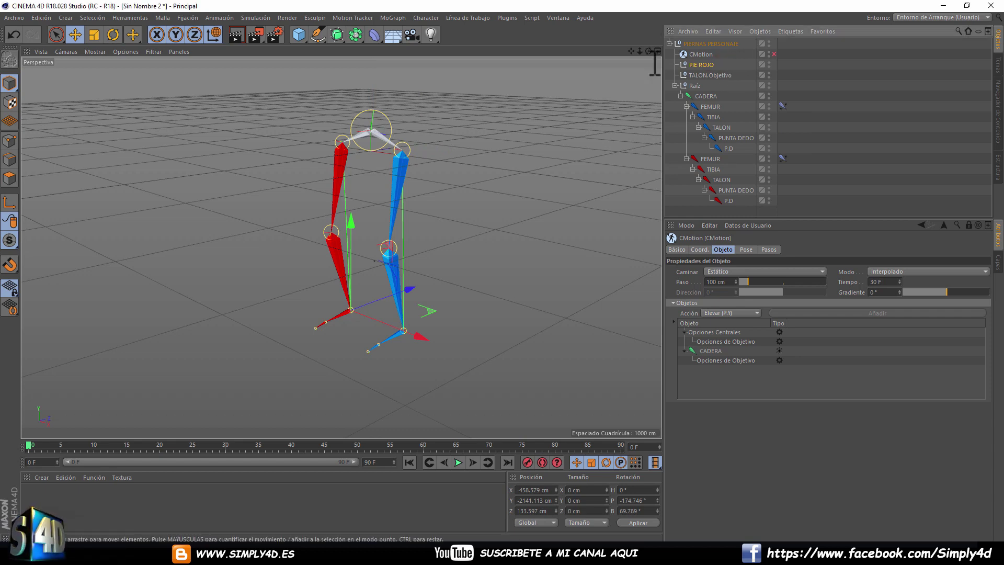
left_click(717, 75)
double_click(716, 76)
type("PIE AZUL")
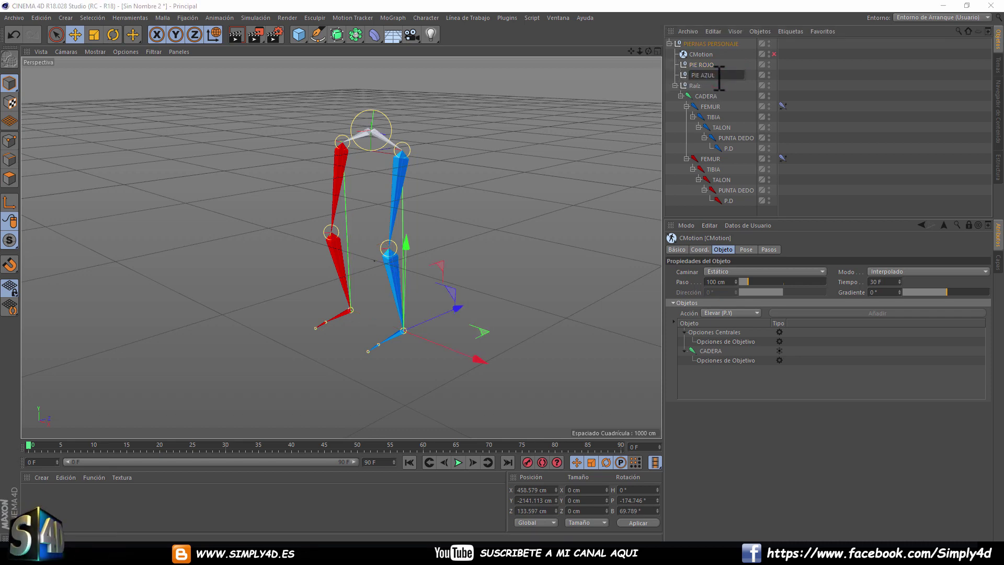
key("Return")
Place PIE ROJO and PIE AZUL under CADERA in the CMotion objects and enable the rig.
left_click(707, 64)
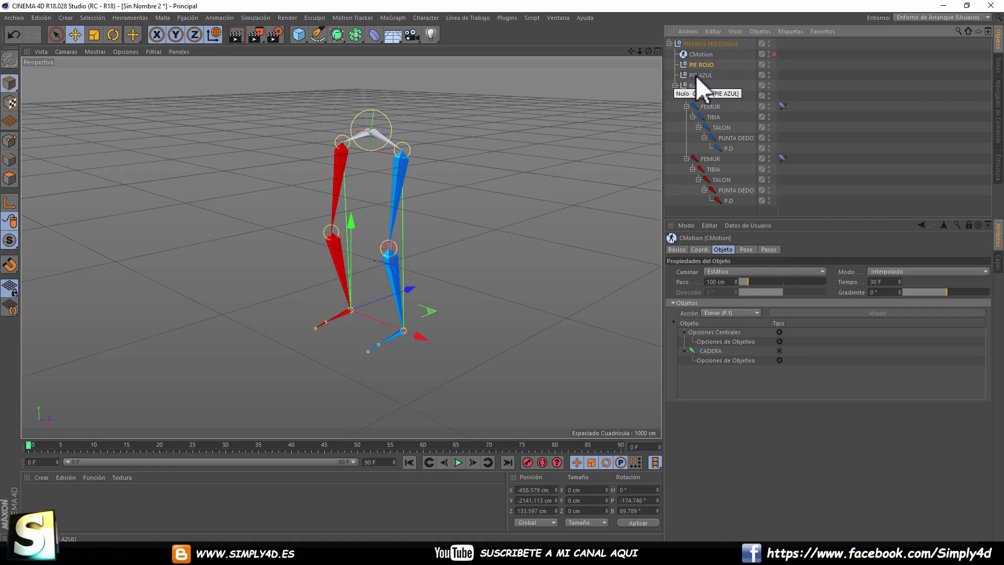
left_click(704, 76, "ctrl")
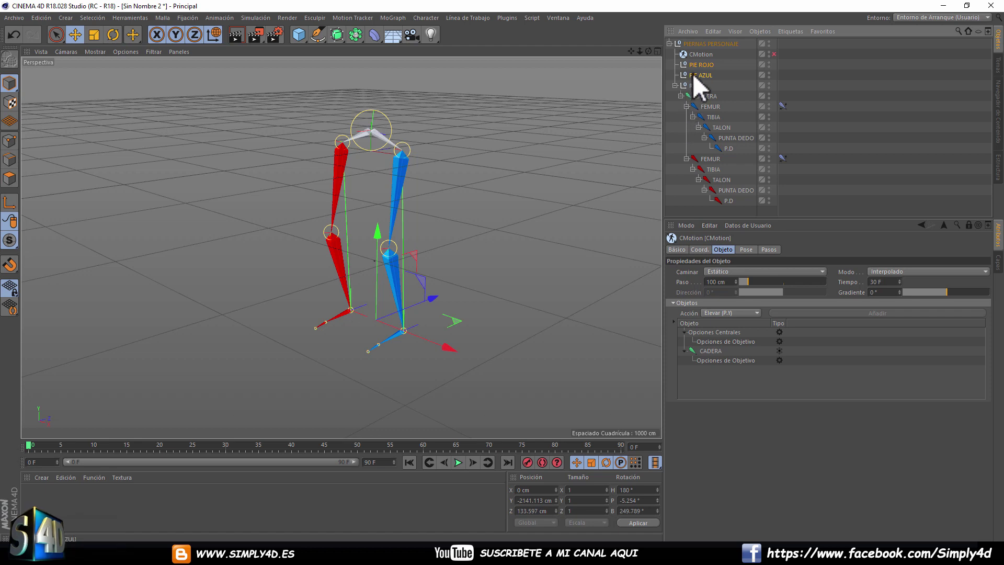
left_click_drag(698, 73, 709, 351)
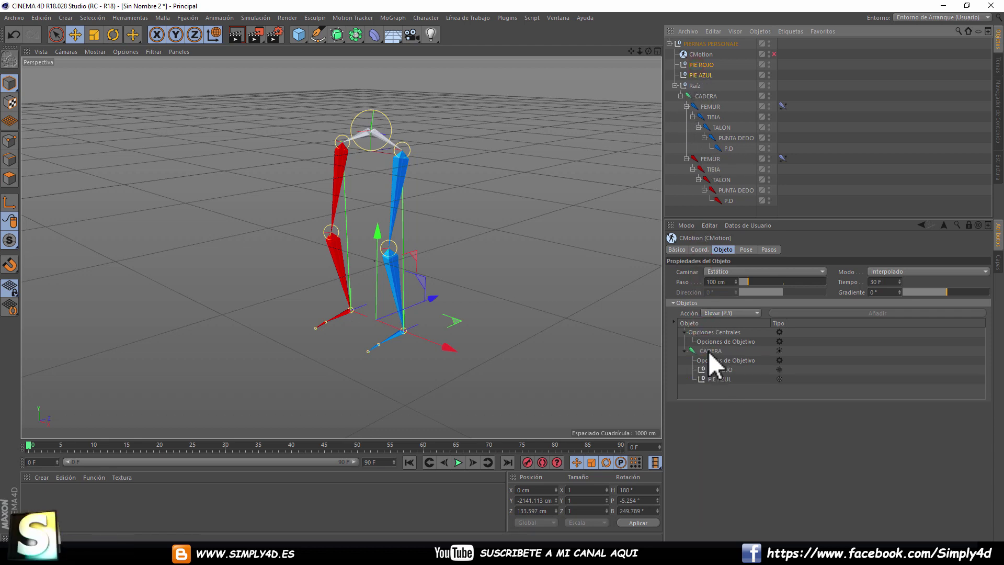
left_click(722, 388)
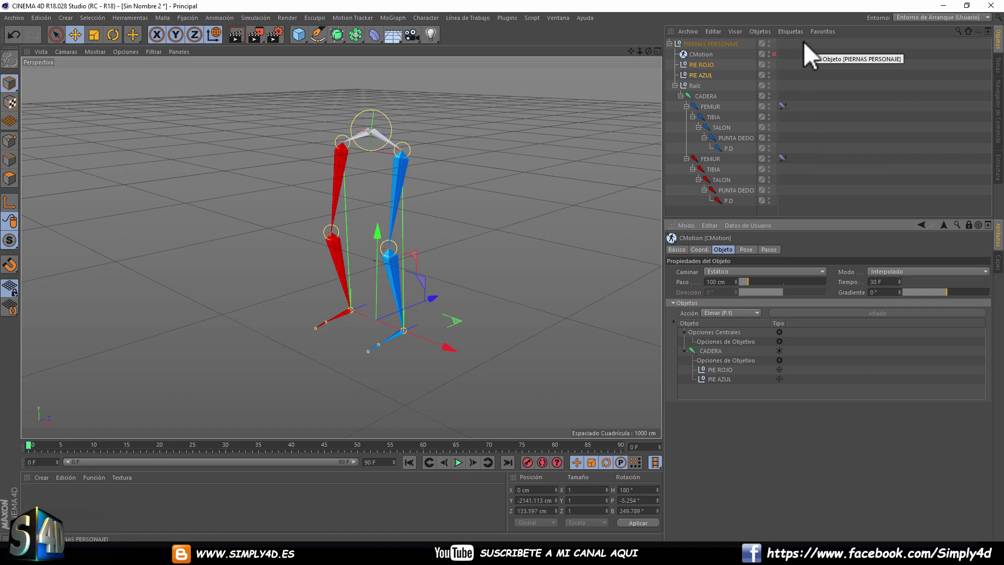
left_click(774, 53)
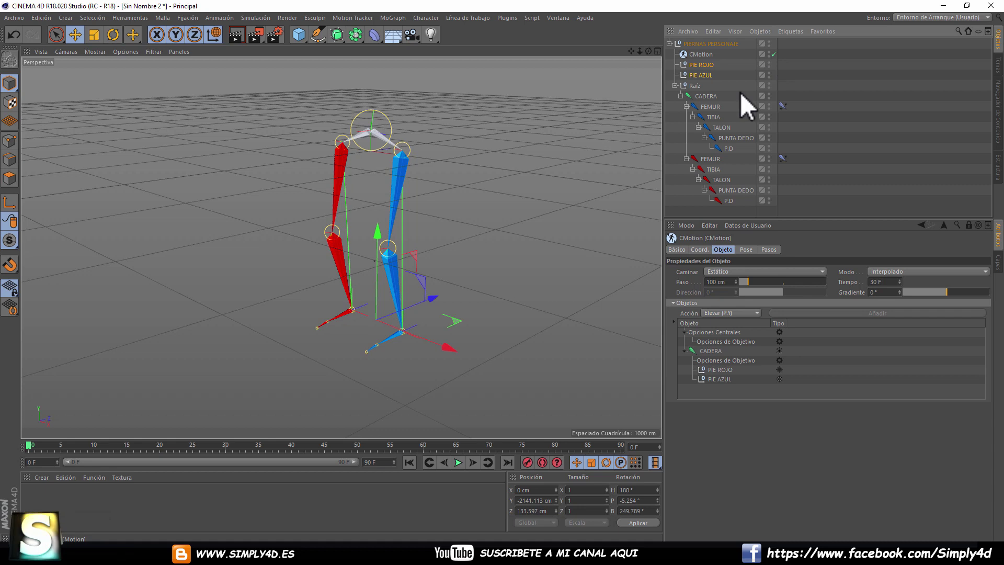
Preview the walk from the side while setting the CMotion step (Paso) to 877 cm.
left_click(458, 462)
mouse_move(409, 187)
left_mouse_down("alt")
mouse_move(483, 215)
mouse_move(417, 168)
mouse_move(434, 179)
mouse_move(432, 169)
mouse_move(441, 189)
left_mouse_up("alt")
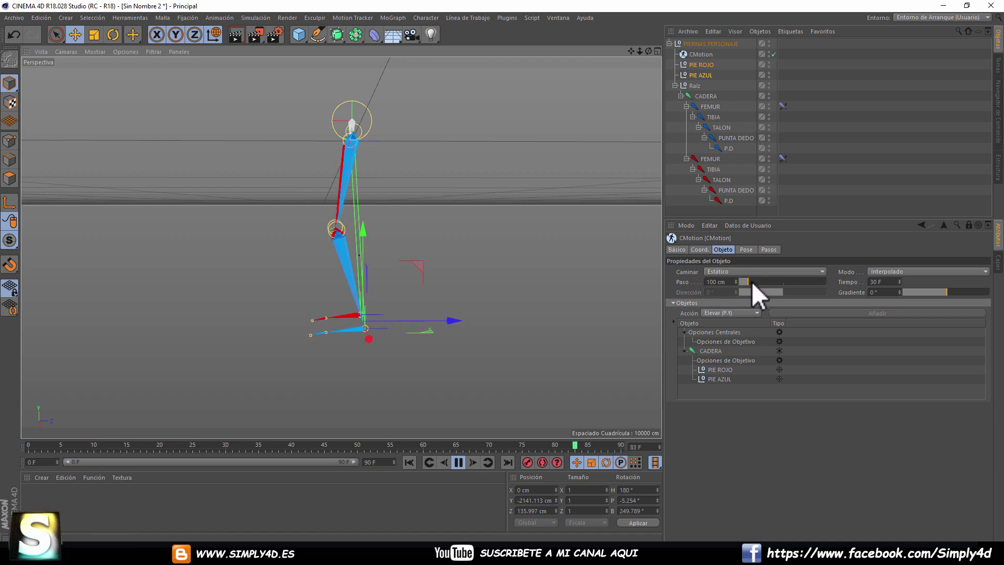
left_click_drag(752, 281, 813, 284)
left_click_drag(735, 280, 735, 271)
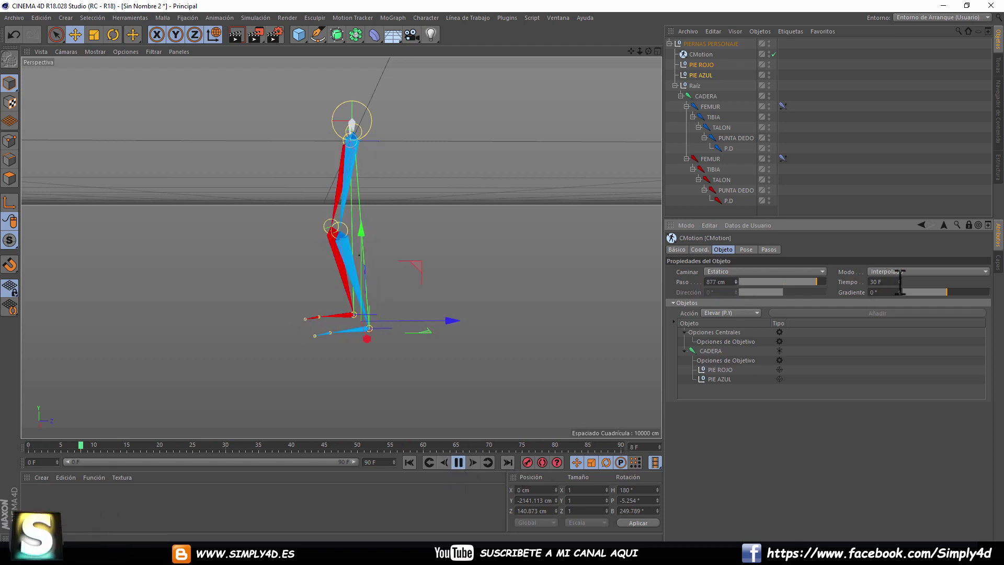
left_click(458, 462)
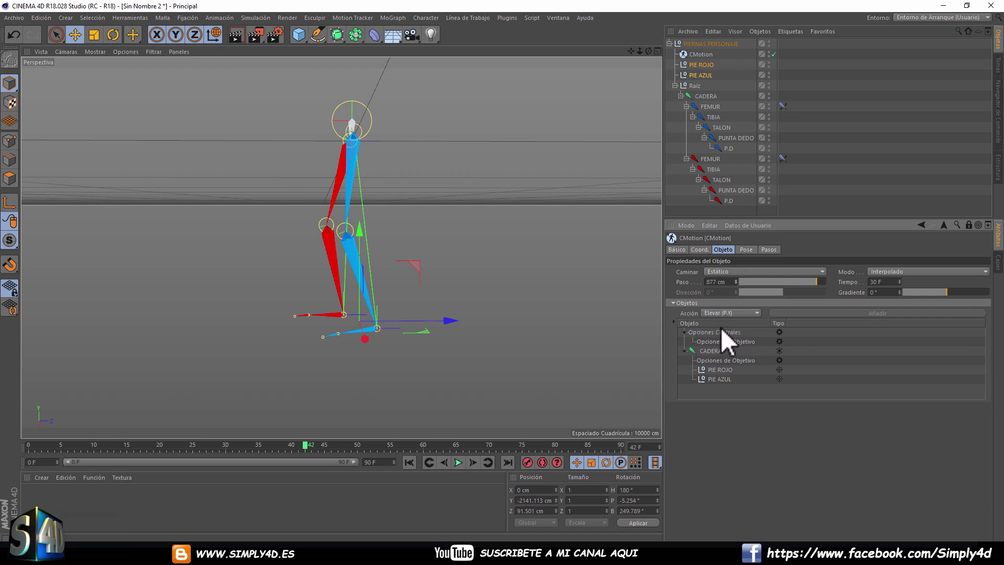
left_click_drag(742, 369, 728, 378)
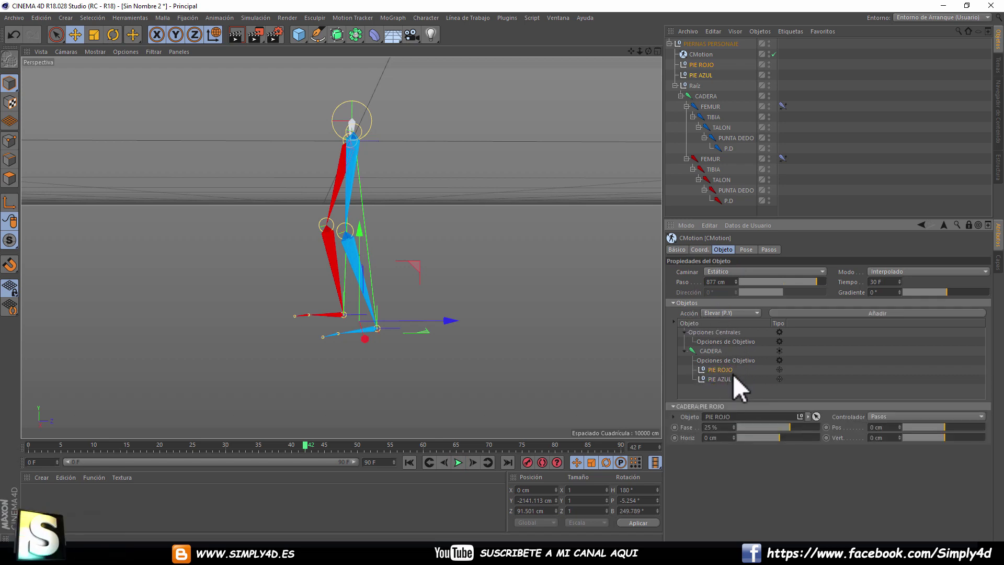
Add an Elevar (P.Y) lift action to both feet and select both lift entries.
left_click(726, 378)
left_click(826, 313)
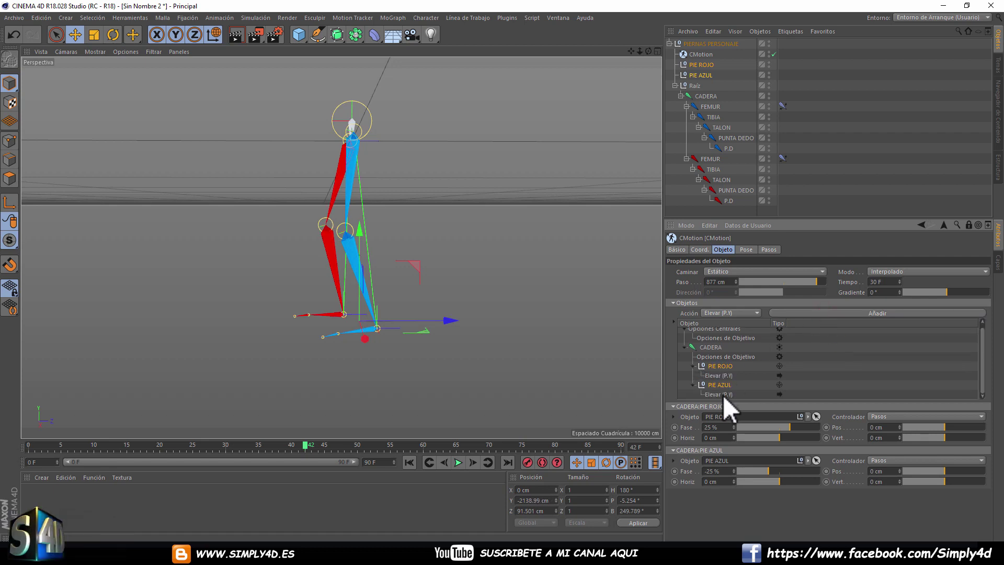
left_click(723, 395)
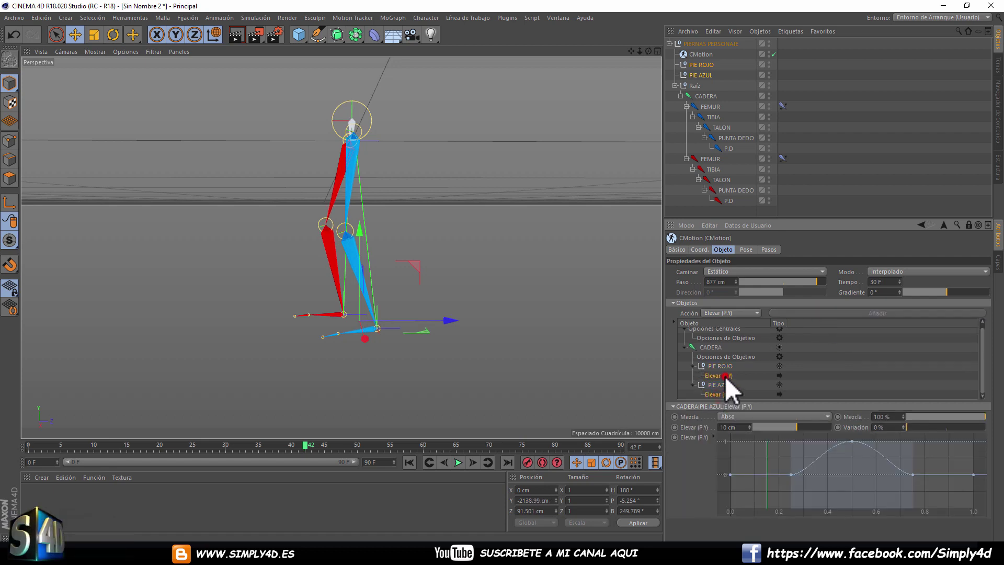
left_click(725, 375, "shift")
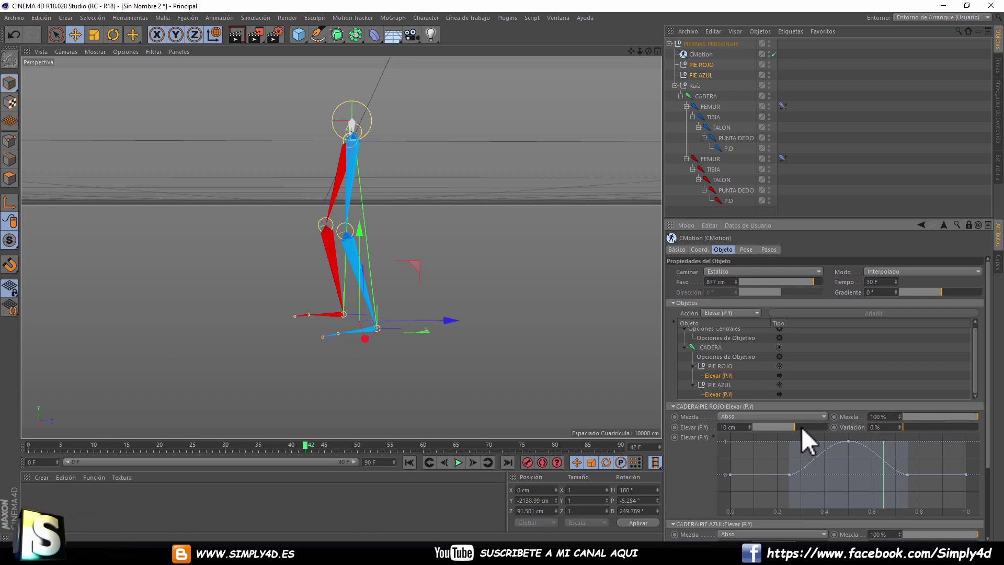
left_click_drag(856, 220, 854, 139)
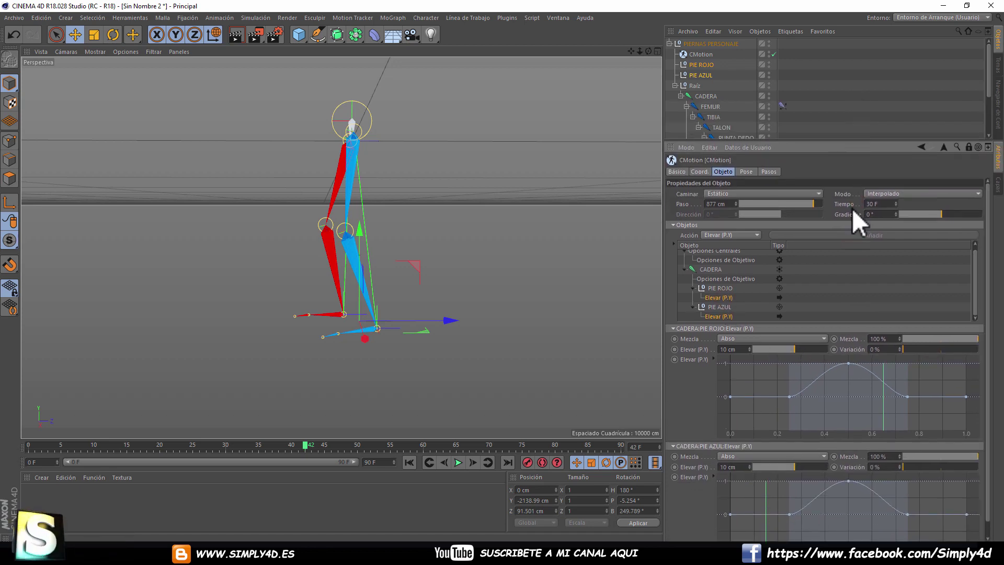
Set each foot's Elevar (P.Y) lift height to 200 cm while previewing playback.
left_click_drag(796, 347, 858, 349)
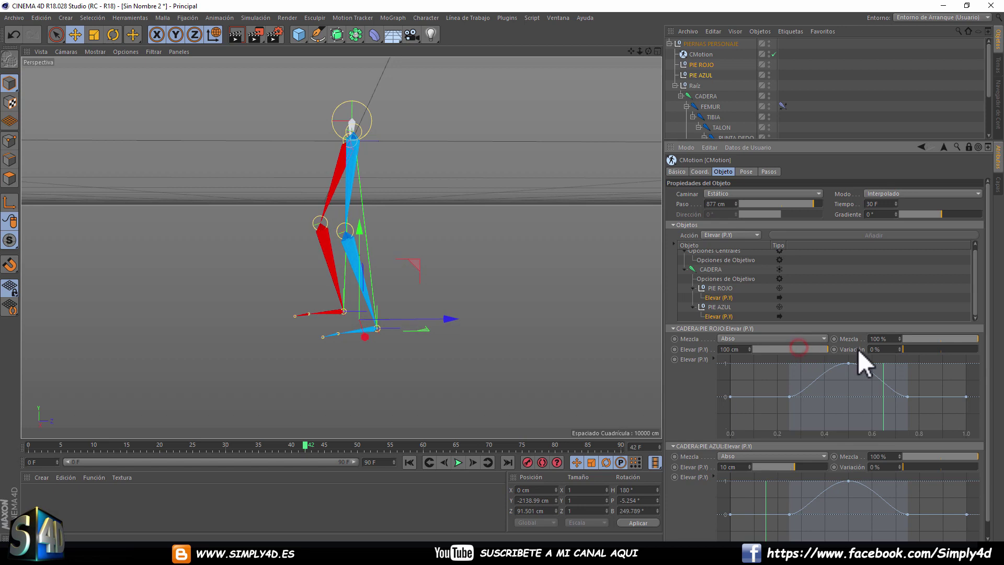
left_click_drag(749, 347, 857, 347)
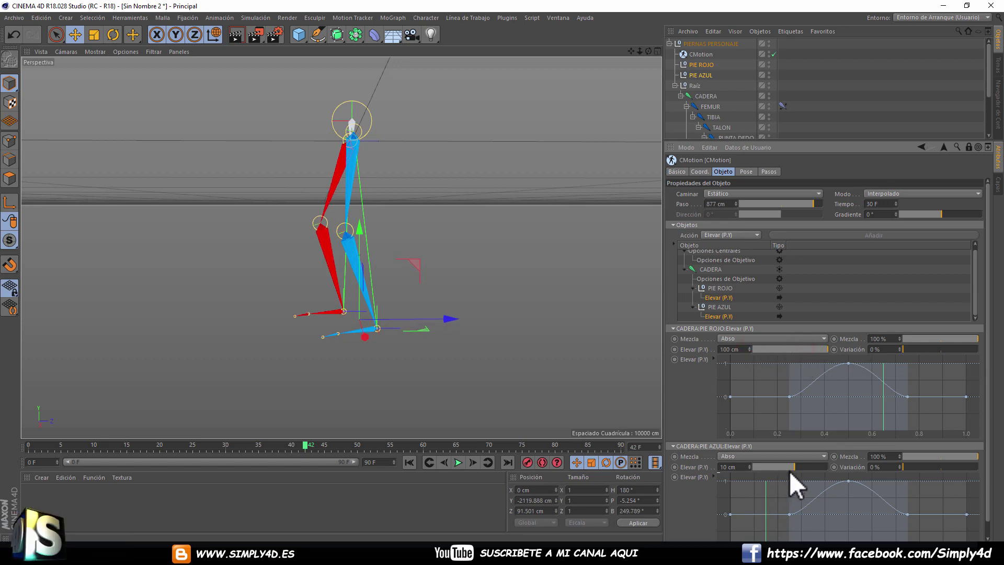
left_click(459, 463)
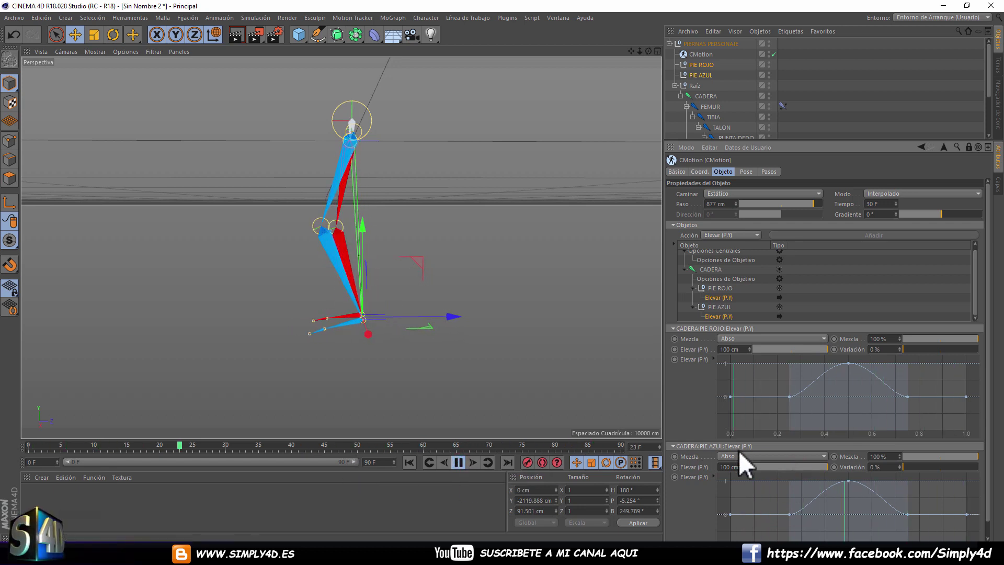
left_click_drag(748, 467, 555, 465)
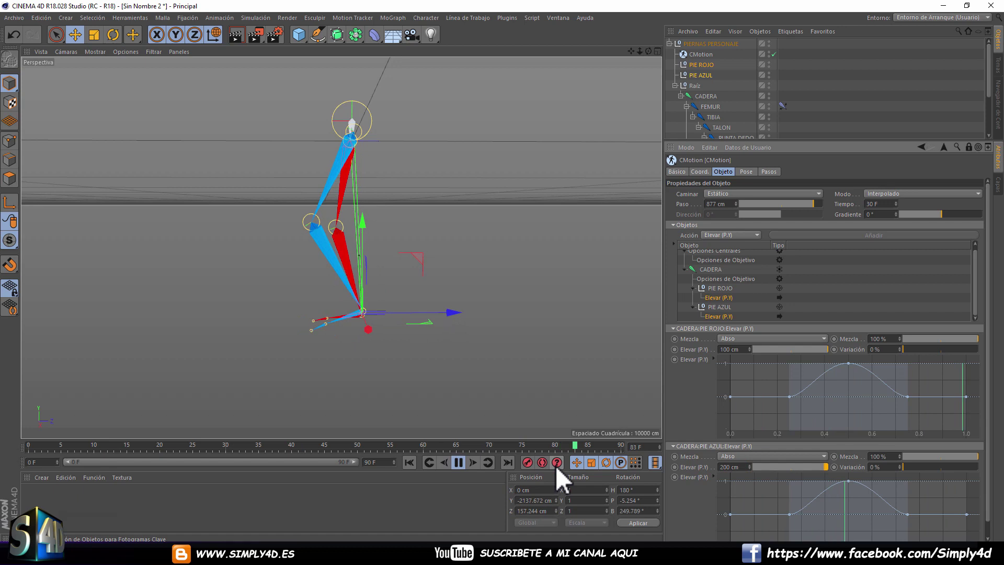
double_click(733, 349)
type("200")
key("Return")
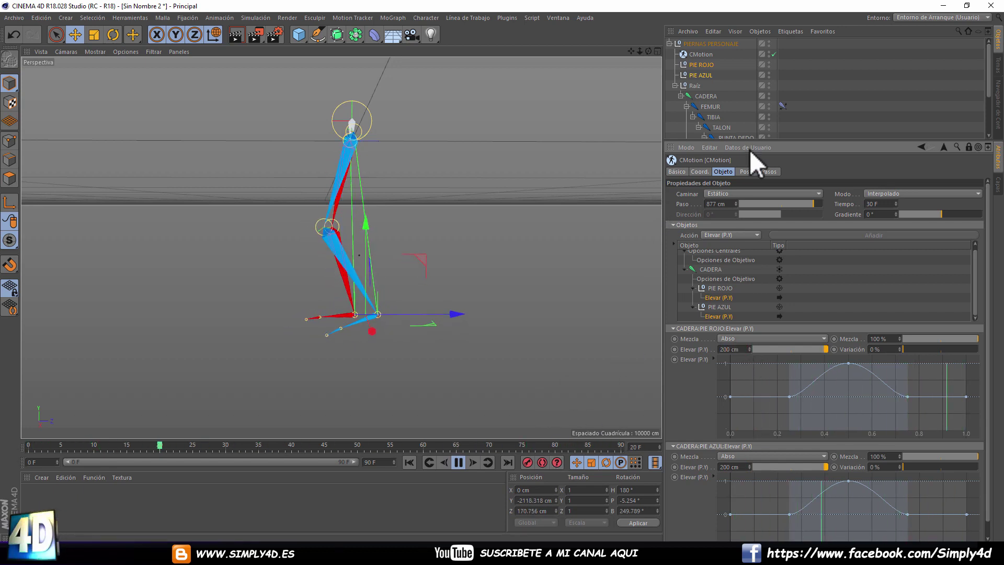
left_click(815, 123)
mouse_move(414, 159)
left_mouse_down("alt")
mouse_move(419, 175)
mouse_move(429, 165)
left_mouse_up("alt")
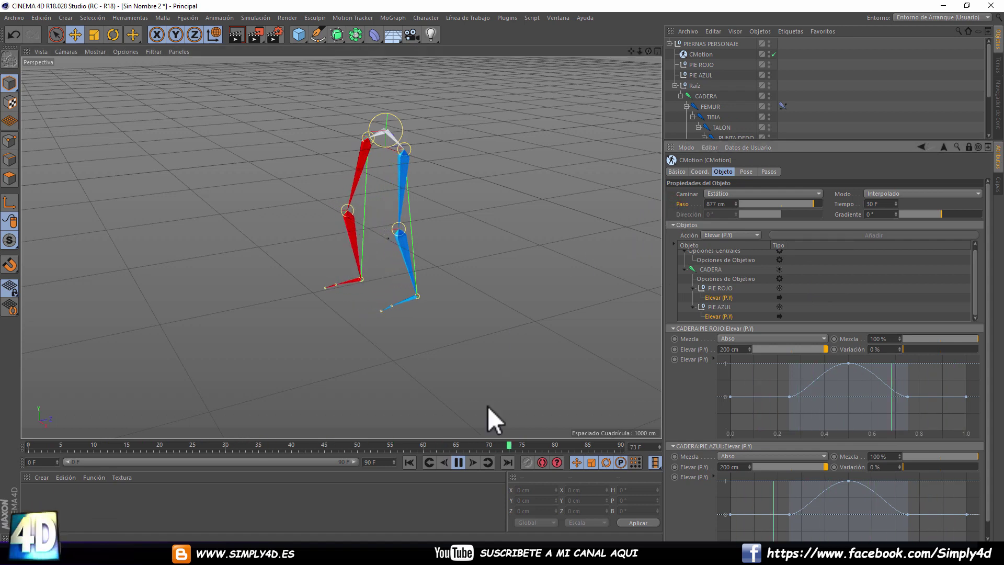
Set the animation end frame to 500 and extend the preview range to match.
double_click(376, 462)
type("500")
key("Return")
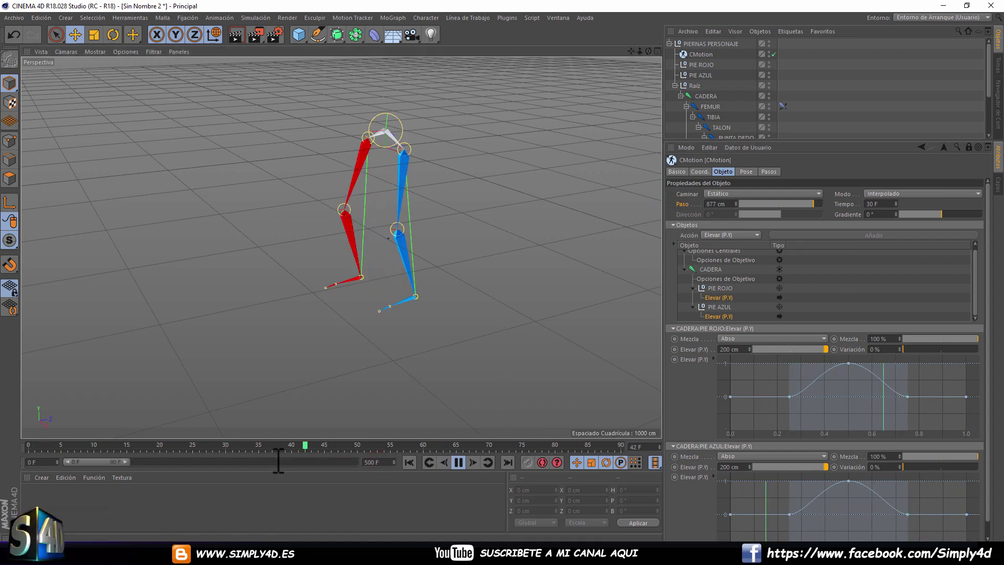
left_click_drag(126, 462, 360, 462)
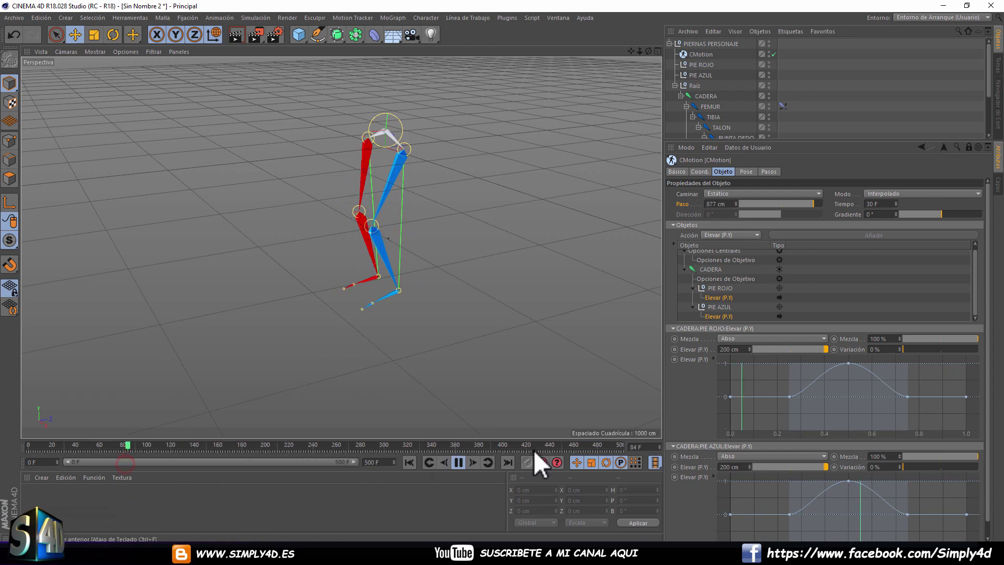
Switch the CMotion walk to Línea, watch the legs stride, then rewind to frame 0.
left_click(729, 195)
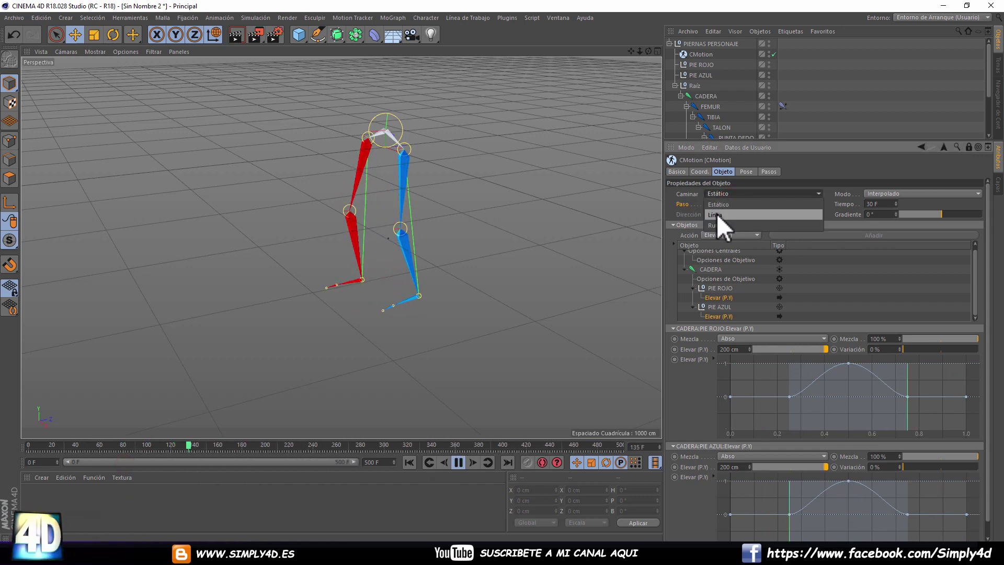
scroll(435, 262, "down", 3)
left_click_drag(272, 214, 331, 226, "alt")
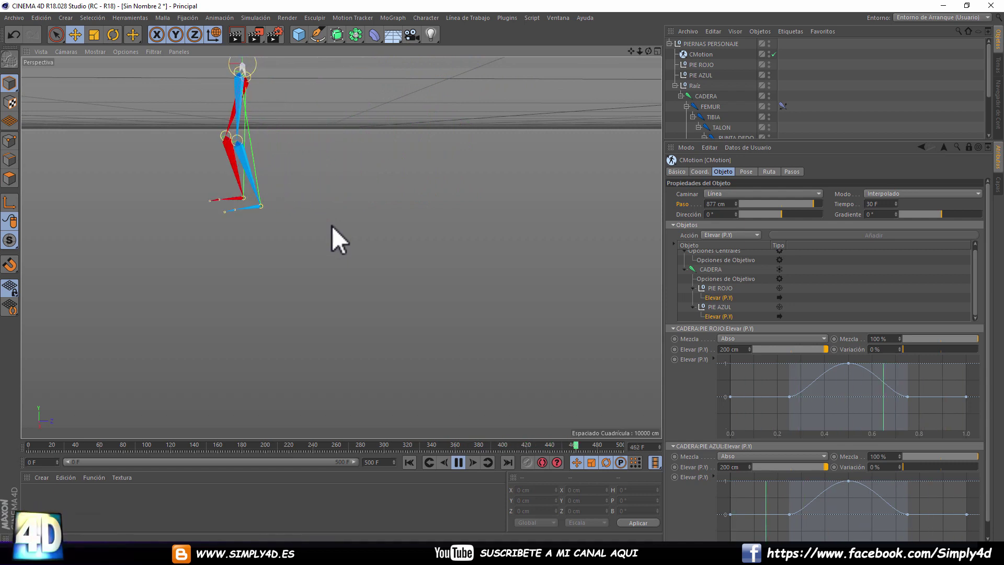
left_click(458, 462)
left_click(409, 461)
scroll(389, 276, "up", 5)
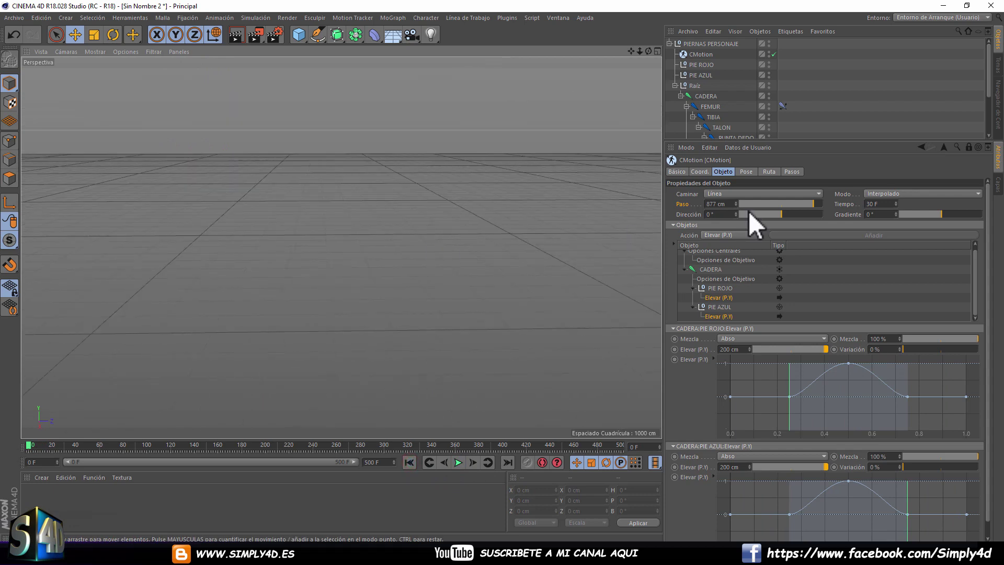
Frame the rig and set the CMotion walk to Estático, previewing it in place.
left_click(700, 95)
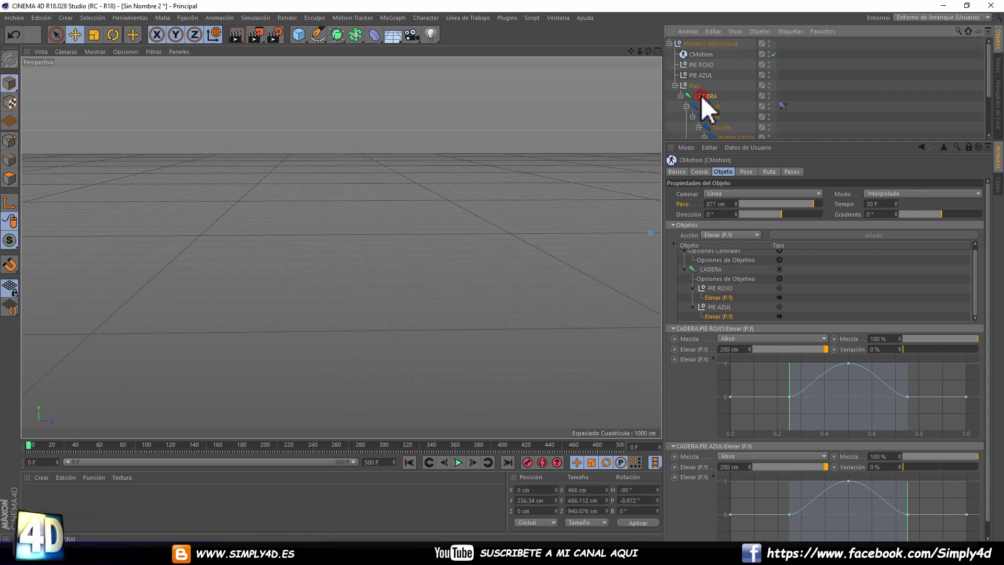
key("o")
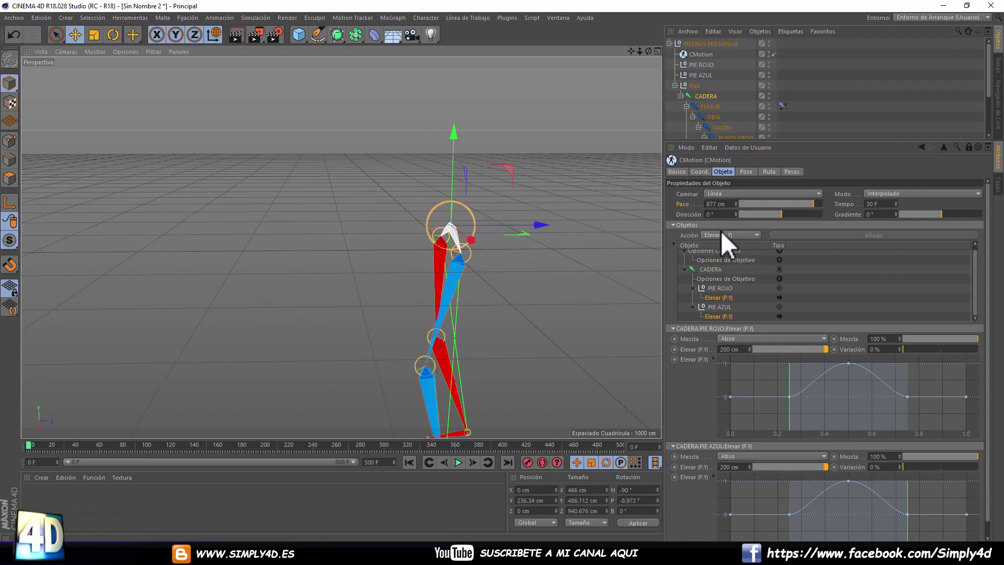
left_click(722, 193)
left_click(720, 203)
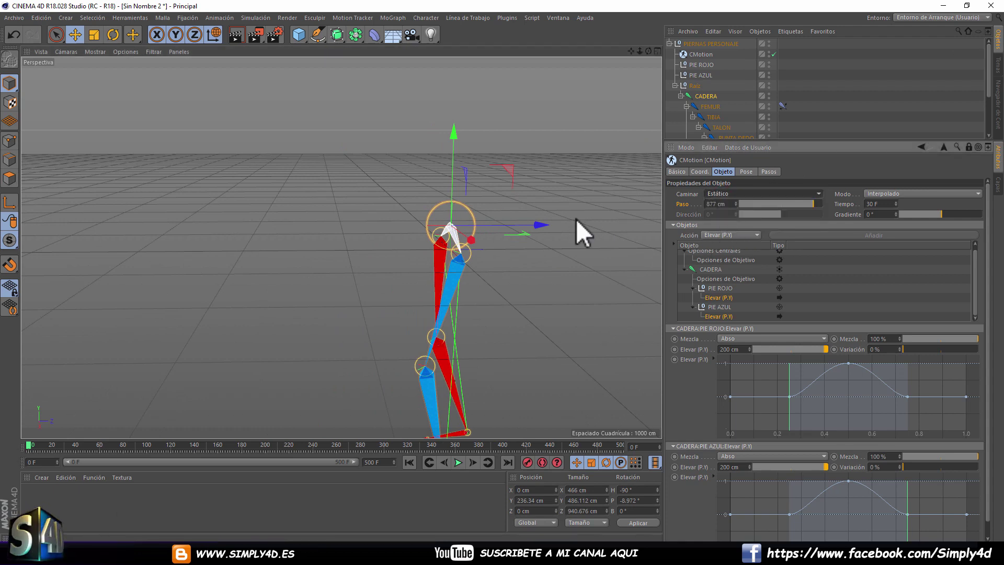
left_click_drag(444, 250, 387, 192, "alt")
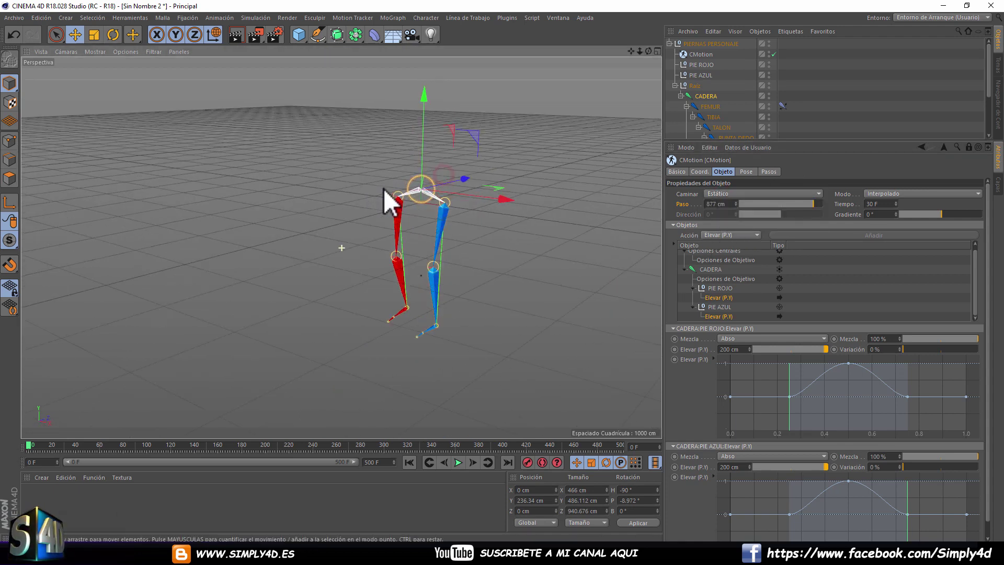
left_click(458, 462)
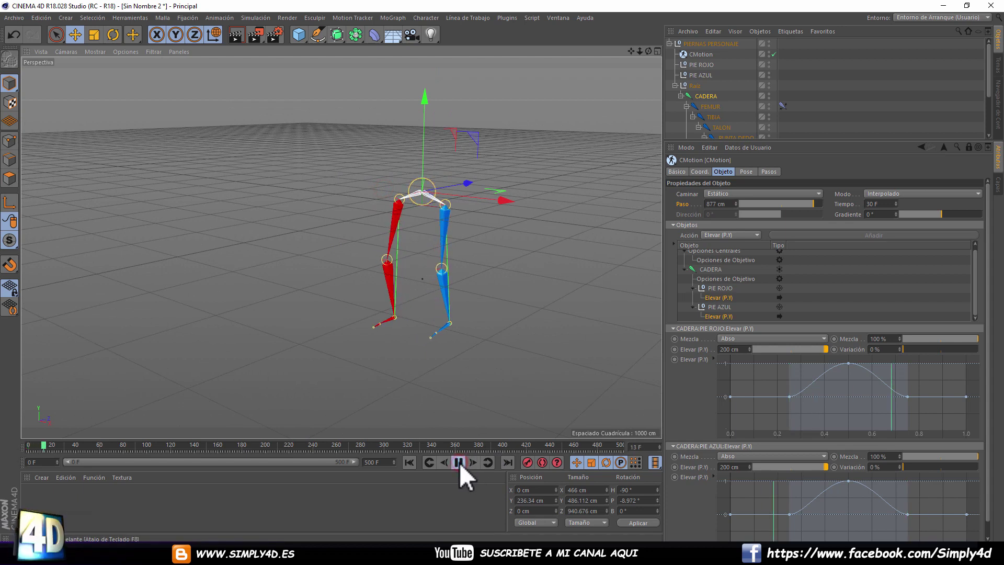
left_click(459, 462)
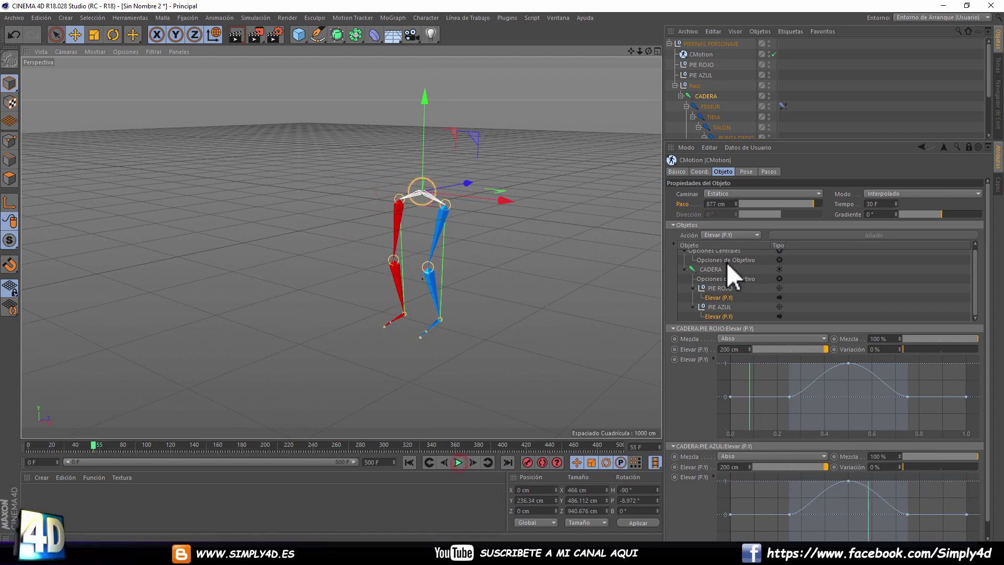
Add a Torcer (R.Y) twist action under CADERA's target options.
left_click(706, 97)
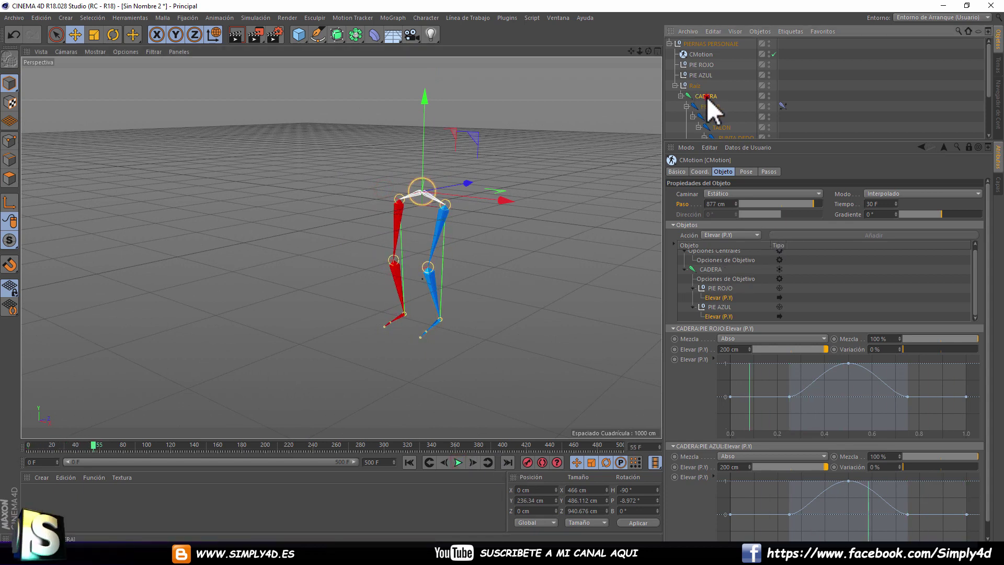
left_click(113, 34)
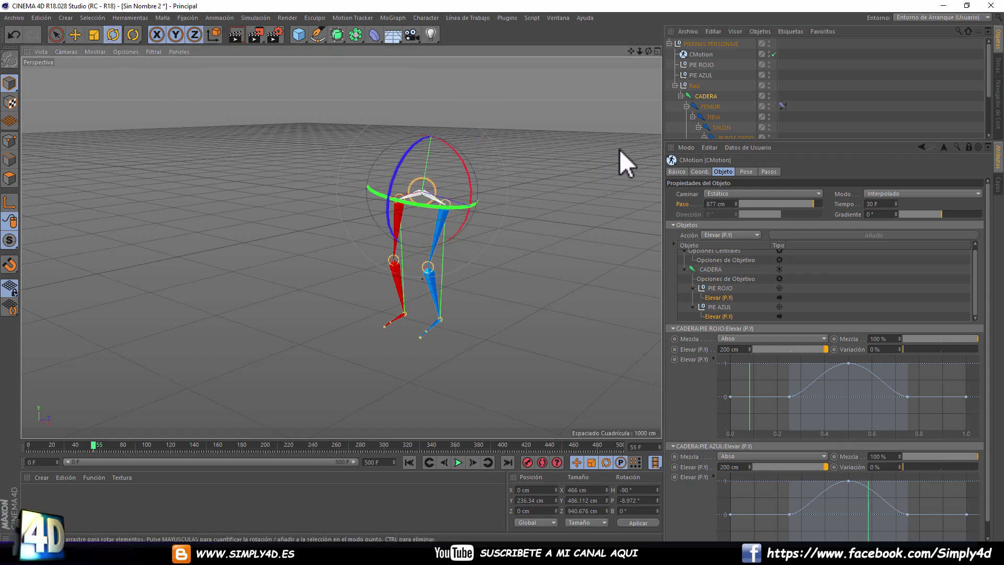
left_click(712, 269)
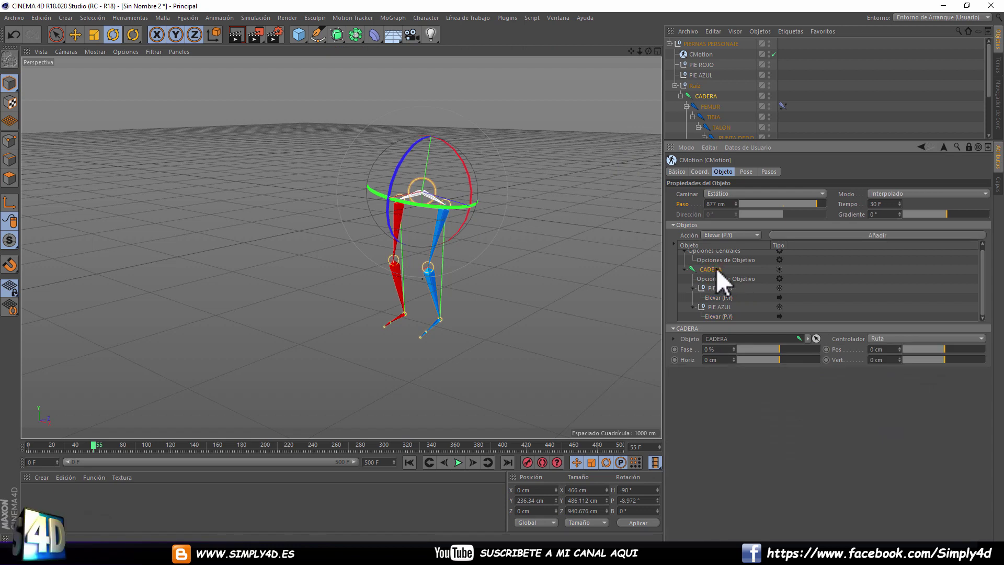
left_click(742, 235)
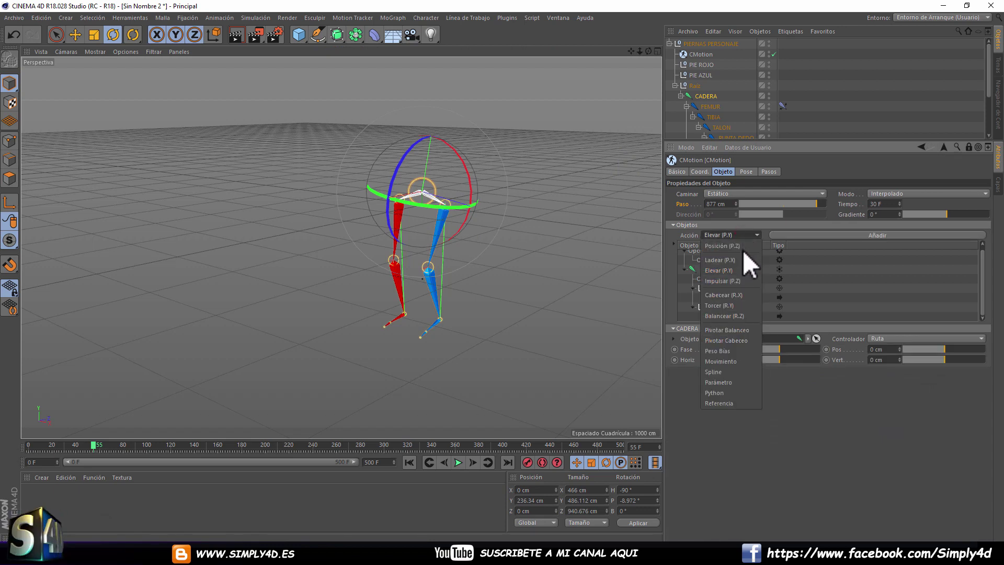
left_click(723, 306)
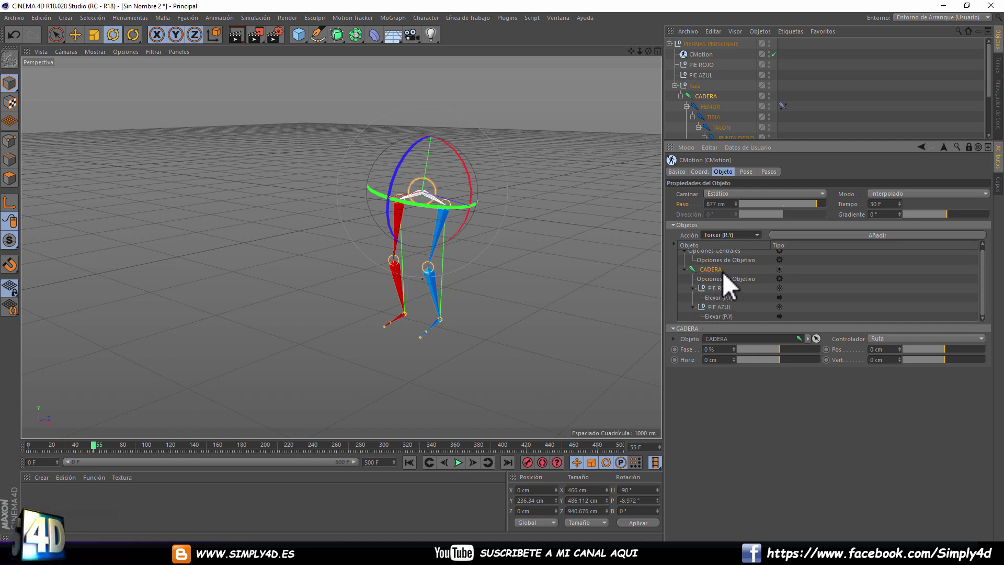
left_click(882, 235)
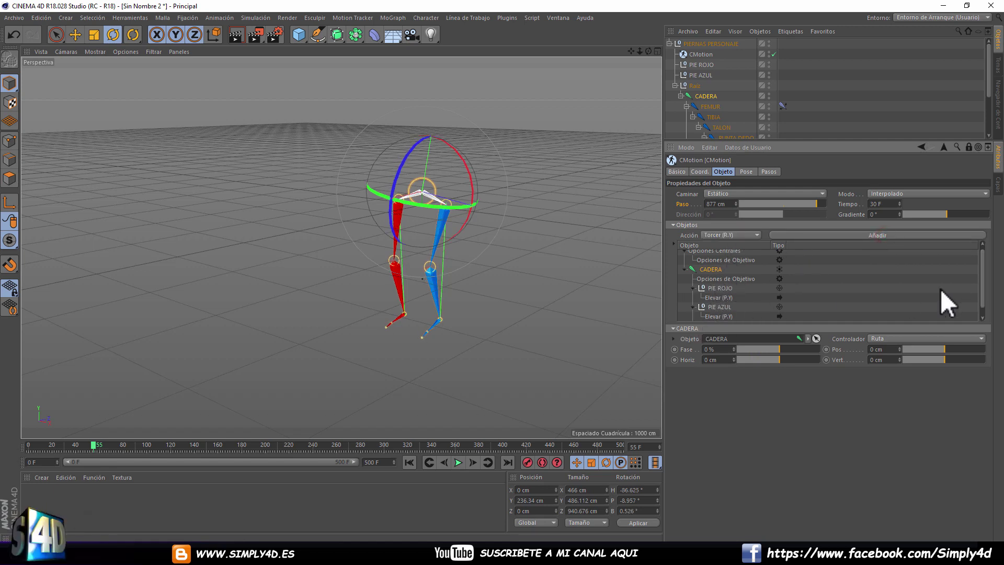
scroll(764, 313, "down", 1)
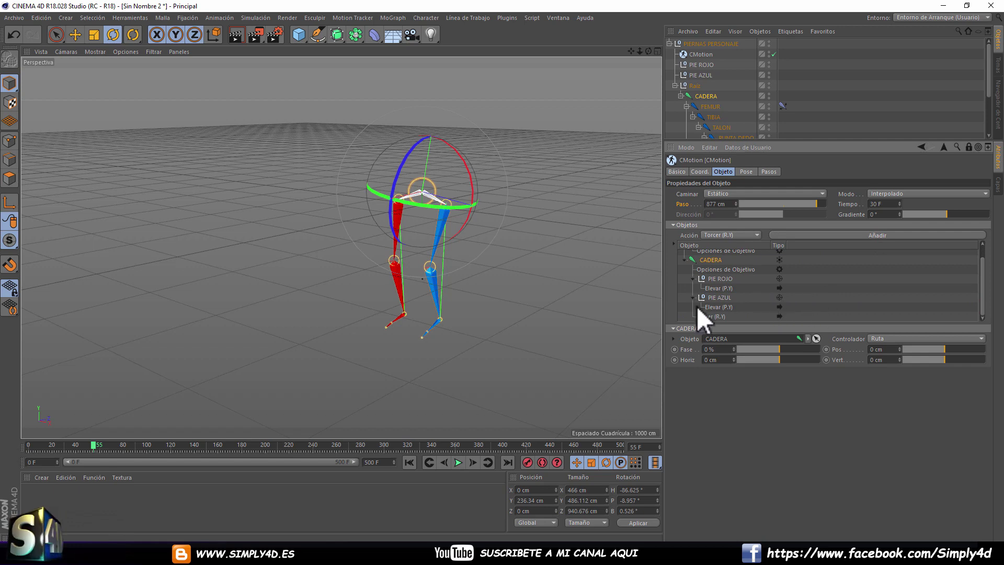
left_click_drag(705, 315, 724, 274)
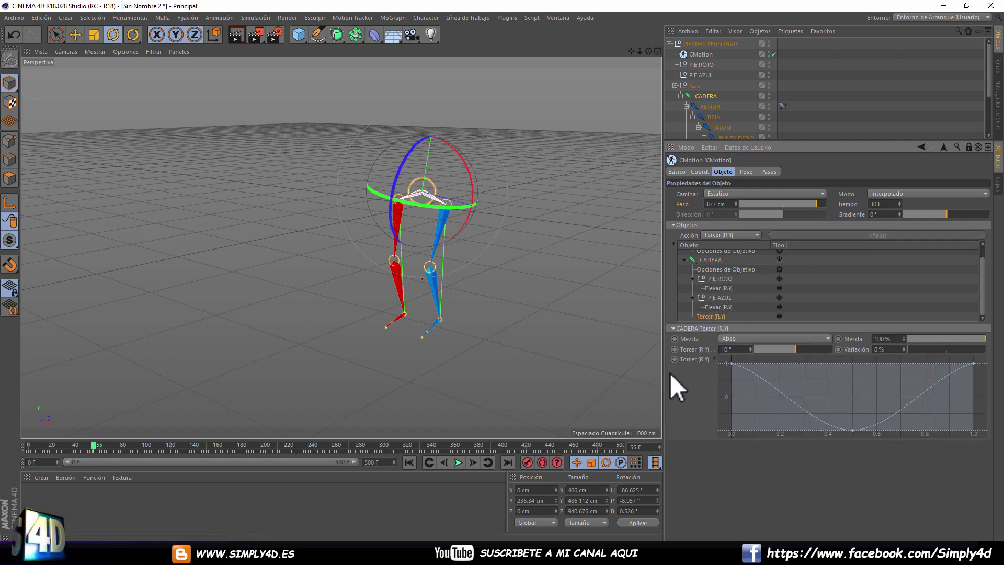
left_click_drag(708, 318, 709, 265)
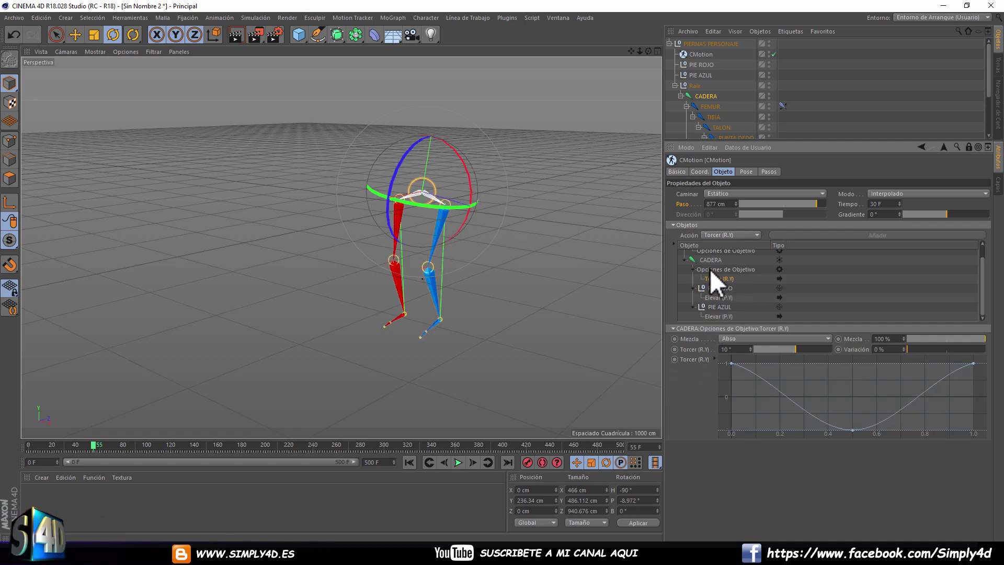
Preview a 53.285° hip twist, rewind to frame 0, and delete the Torcer action.
left_click(459, 462)
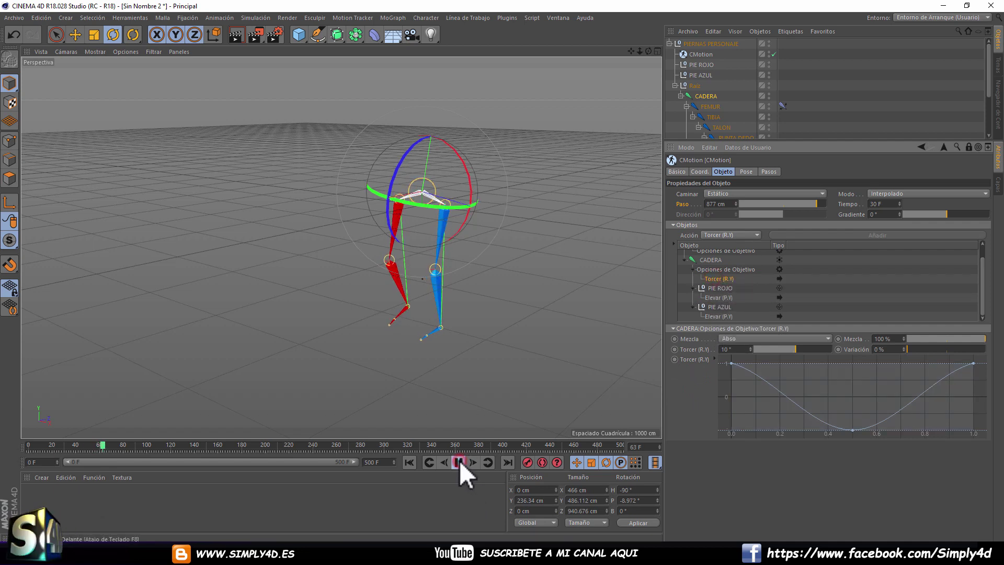
left_click_drag(795, 349, 806, 349)
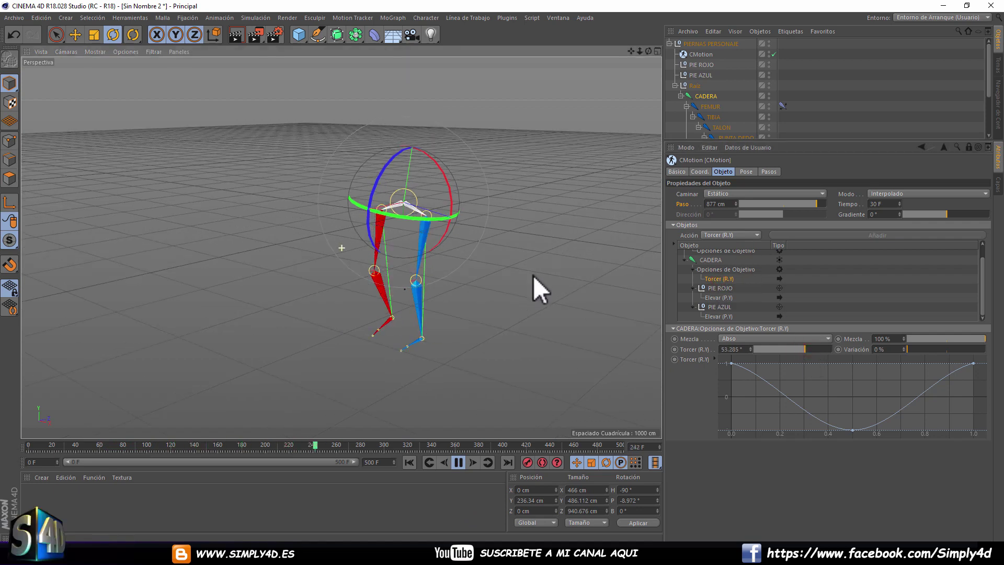
left_click_drag(500, 282, 514, 264, "alt")
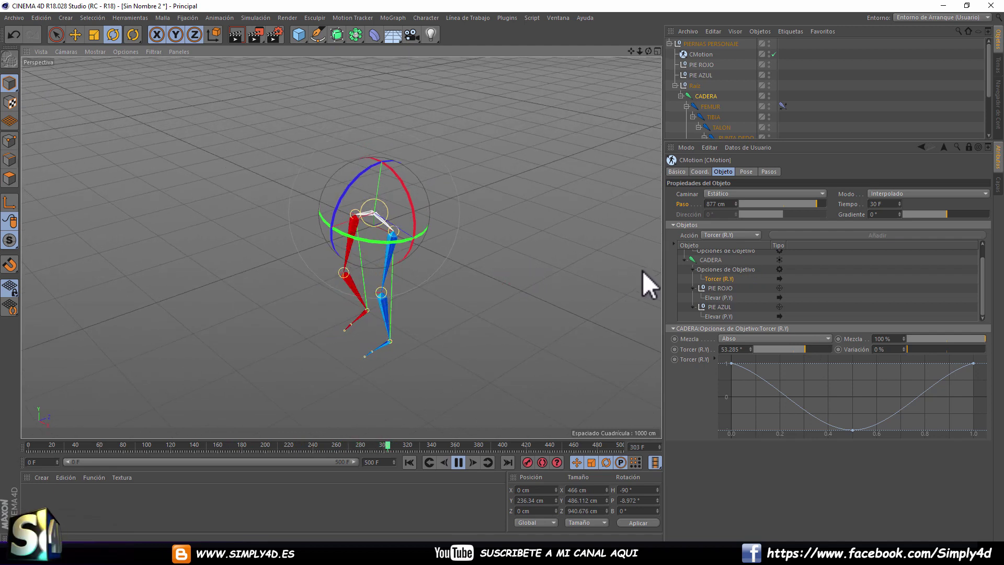
left_click(459, 462)
left_click(409, 462)
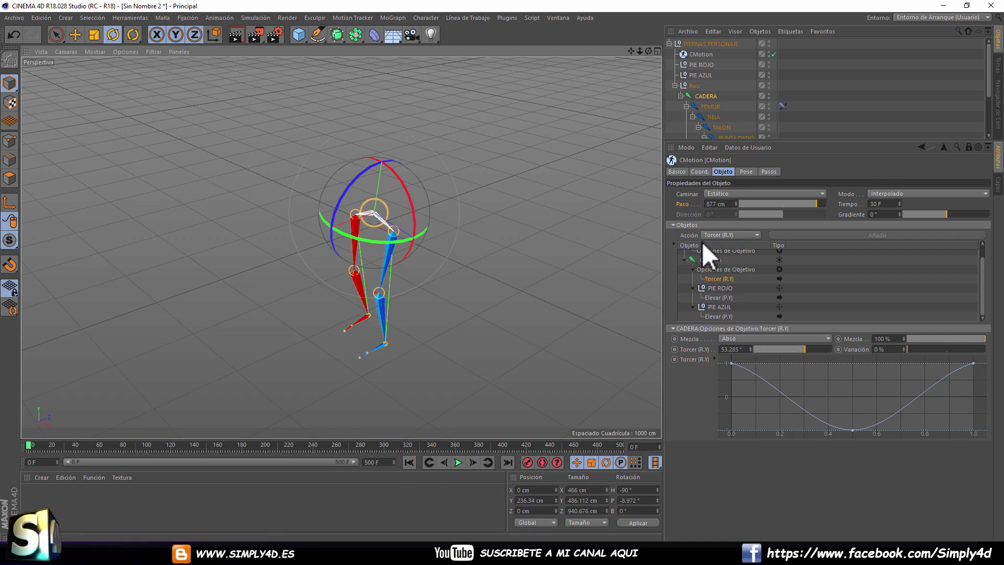
key("Delete")
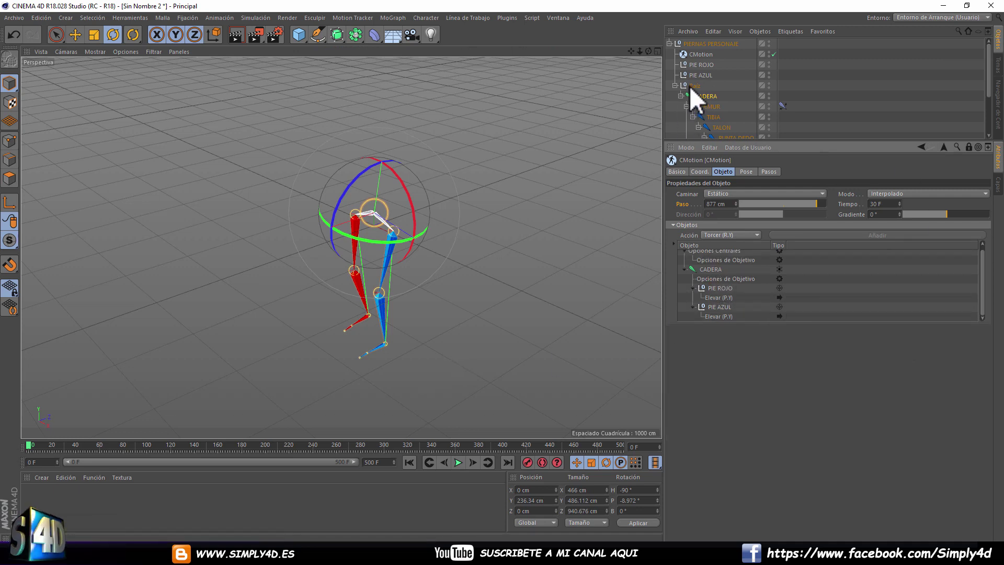
Add Raíz to the CMotion objects and nest PIE ROJO and PIE AZUL under it.
left_click_drag(690, 86, 709, 271)
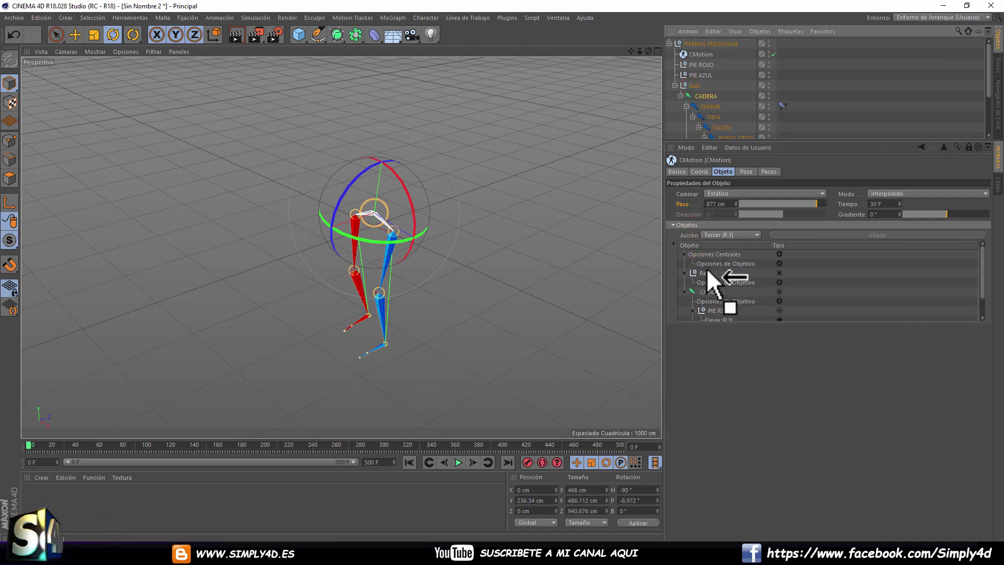
scroll(983, 296, "down", 2)
left_click(719, 307)
left_click(719, 289, "ctrl")
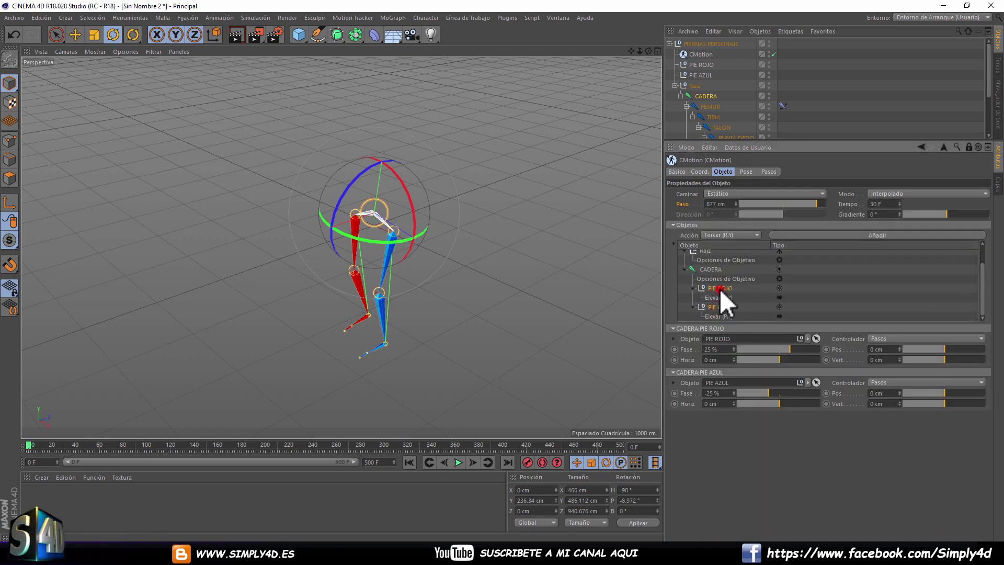
left_click_drag(713, 284, 709, 278)
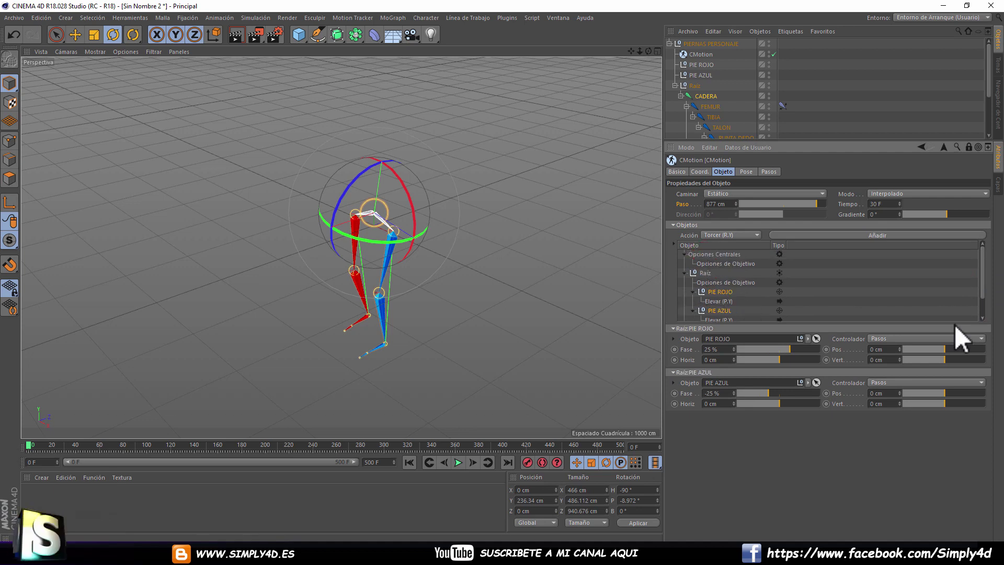
left_click(982, 284)
scroll(719, 309, "up", 1)
left_click(720, 308)
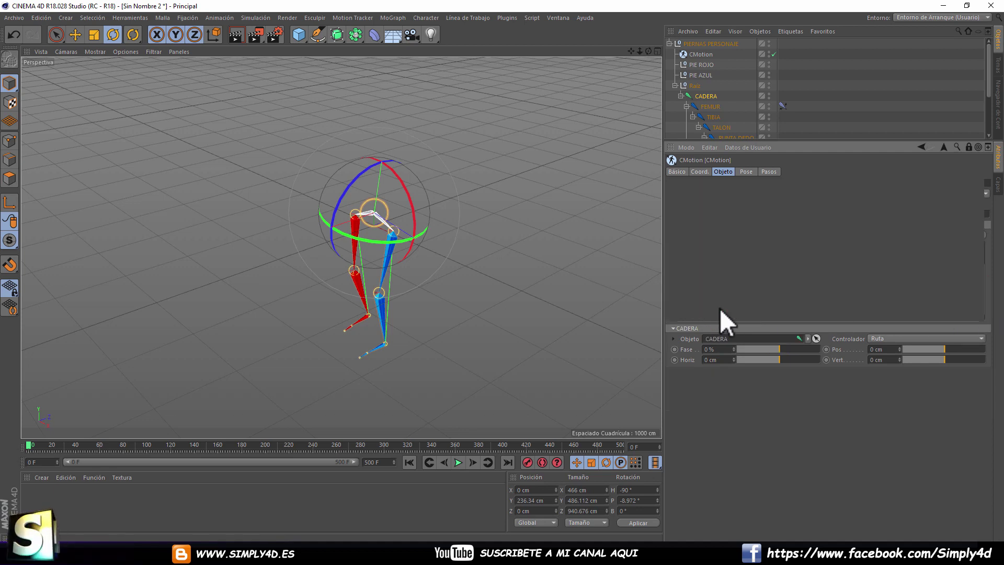
Rotate Raíz and the CADERA hip slightly while the walk plays.
left_click(696, 83)
left_click_drag(394, 233, 386, 235)
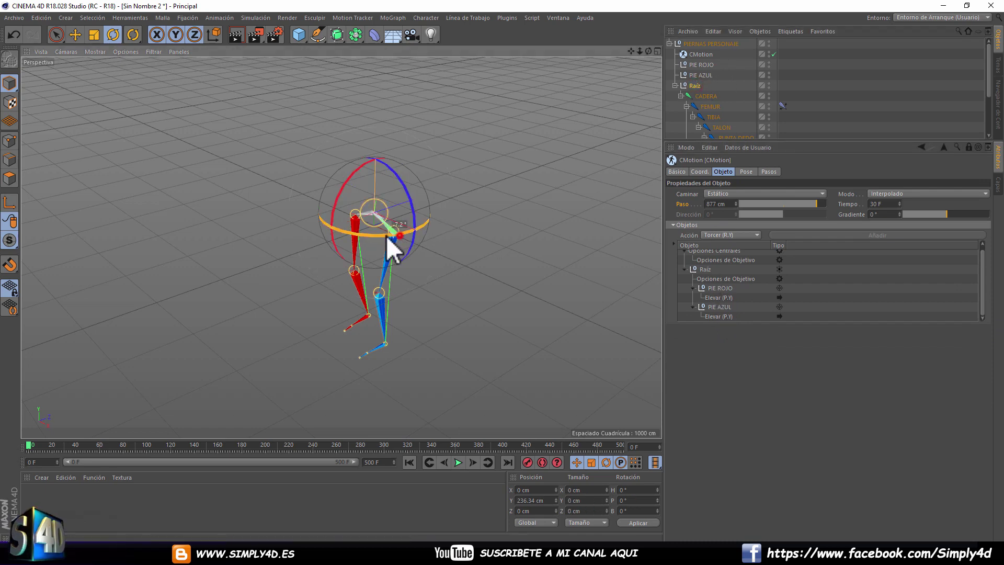
left_click(458, 462)
mouse_move(421, 236)
left_mouse_down("alt")
mouse_move(418, 198)
mouse_move(434, 206)
left_mouse_up("alt")
left_click(707, 97)
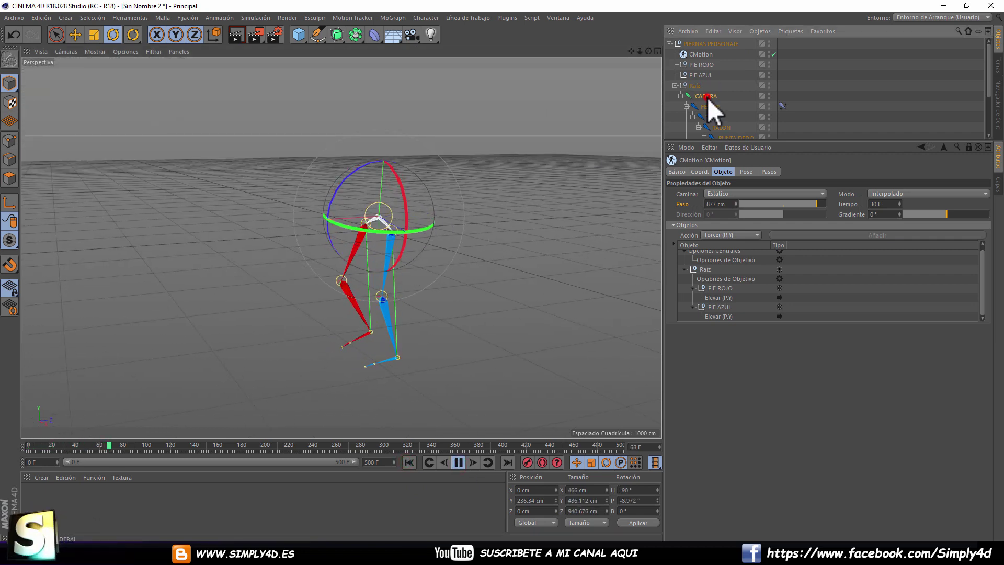
left_click_drag(390, 231, 371, 227)
mouse_move(391, 225)
left_mouse_down()
mouse_move(381, 225)
mouse_move(402, 224)
mouse_move(343, 227)
mouse_move(390, 224)
mouse_move(381, 223)
left_mouse_up()
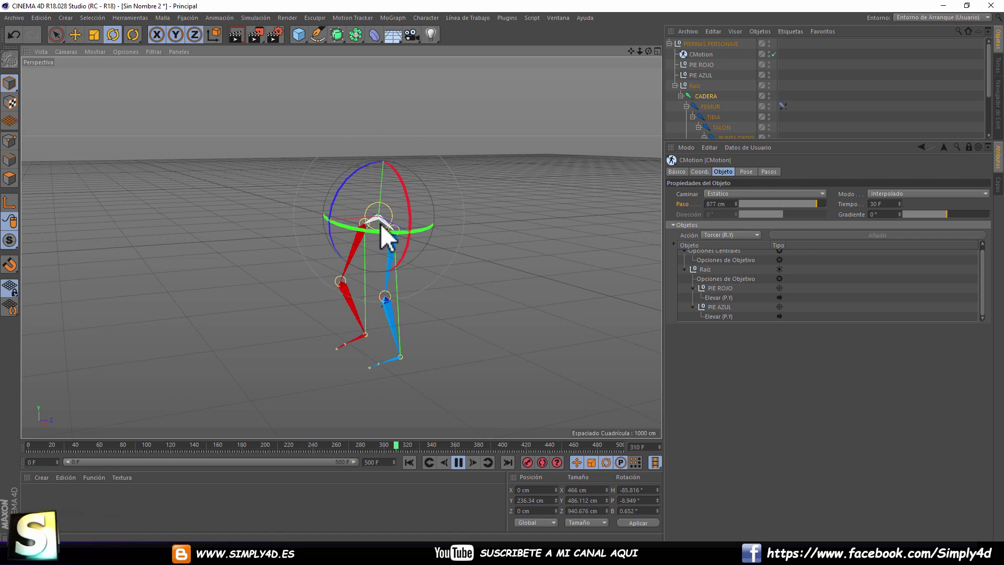
left_click(866, 59)
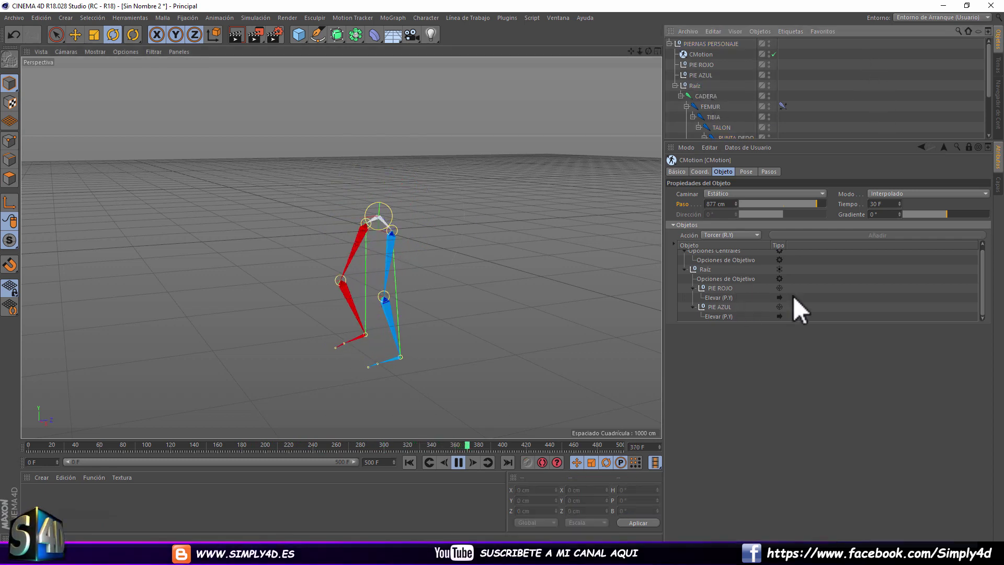
Orbit around the walking rig, then stop playback and return to frame 0.
mouse_move(425, 290)
left_mouse_down("alt")
mouse_move(491, 250)
mouse_move(417, 252)
left_mouse_up("alt")
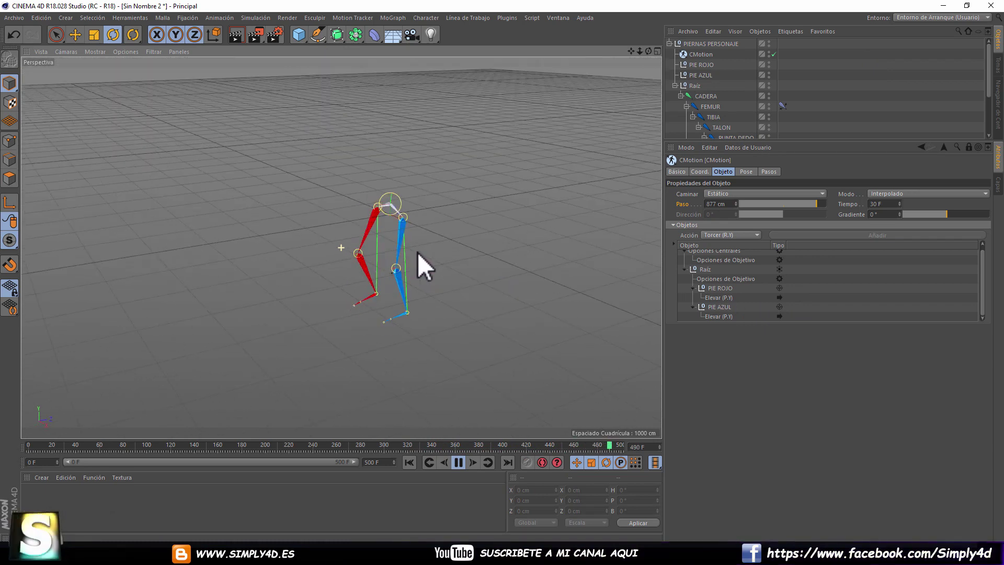
mouse_move(460, 197)
left_mouse_down("alt")
mouse_move(330, 212)
mouse_move(491, 224)
mouse_move(527, 211)
mouse_move(501, 195)
left_mouse_up("alt")
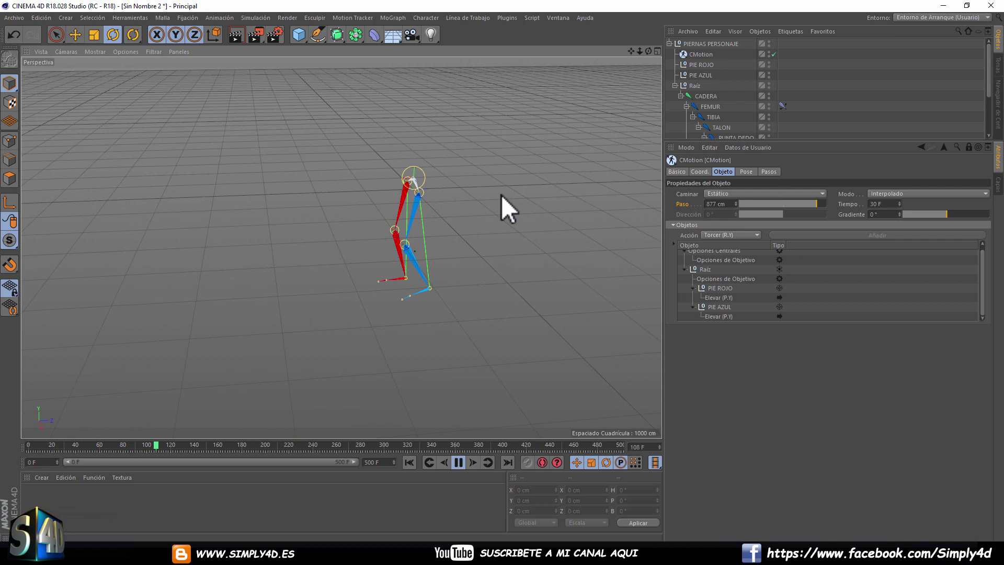
left_click_drag(765, 139, 770, 215)
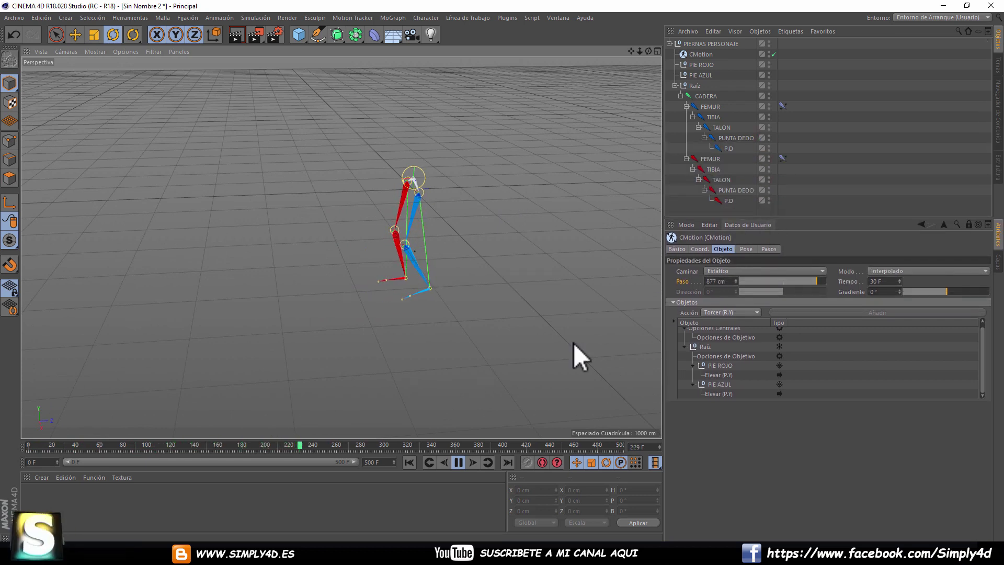
left_click(458, 462)
left_click_drag(338, 447, 32, 428)
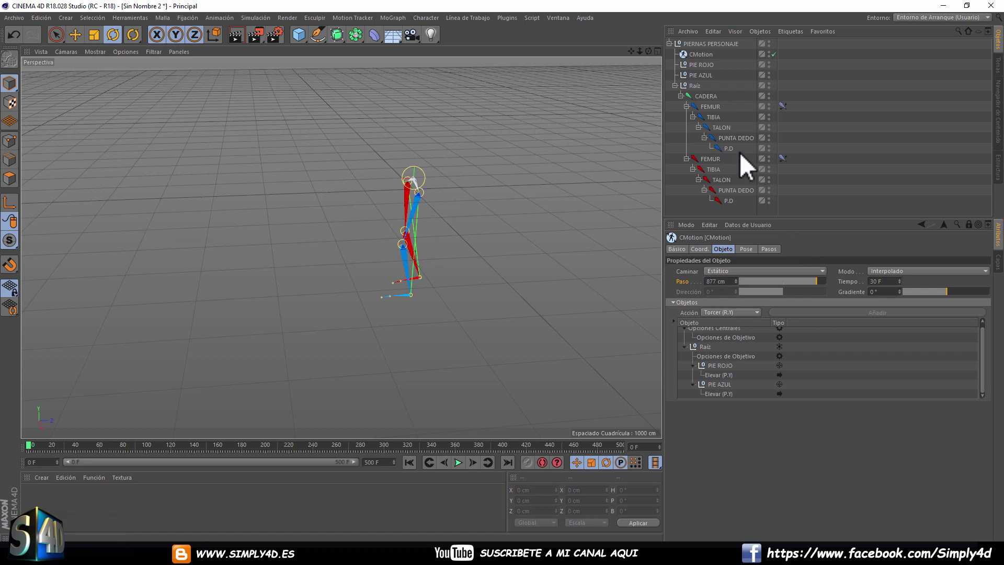
Set the CMotion walk mode to Ruta and create a circle spline.
left_click(732, 271)
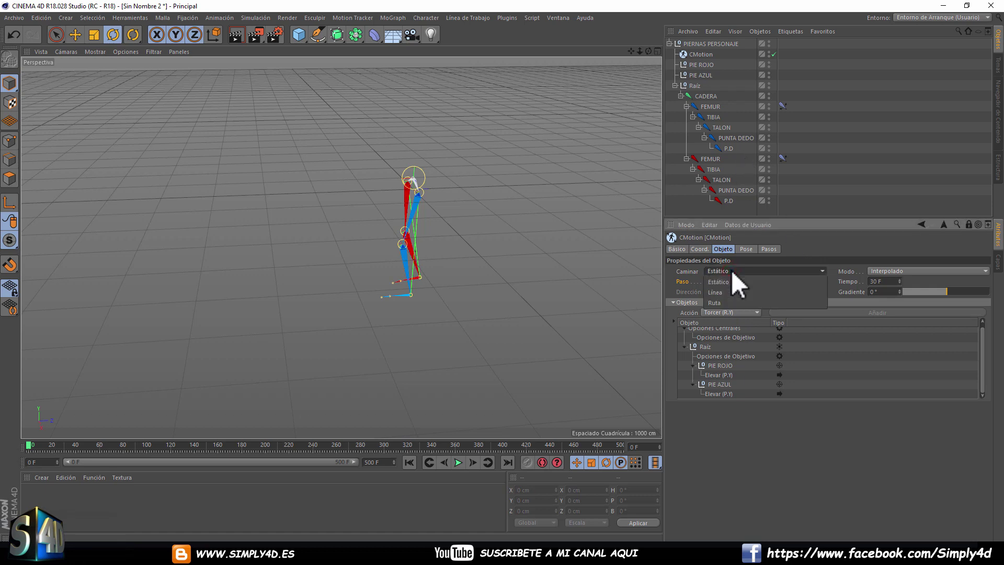
left_click(736, 285)
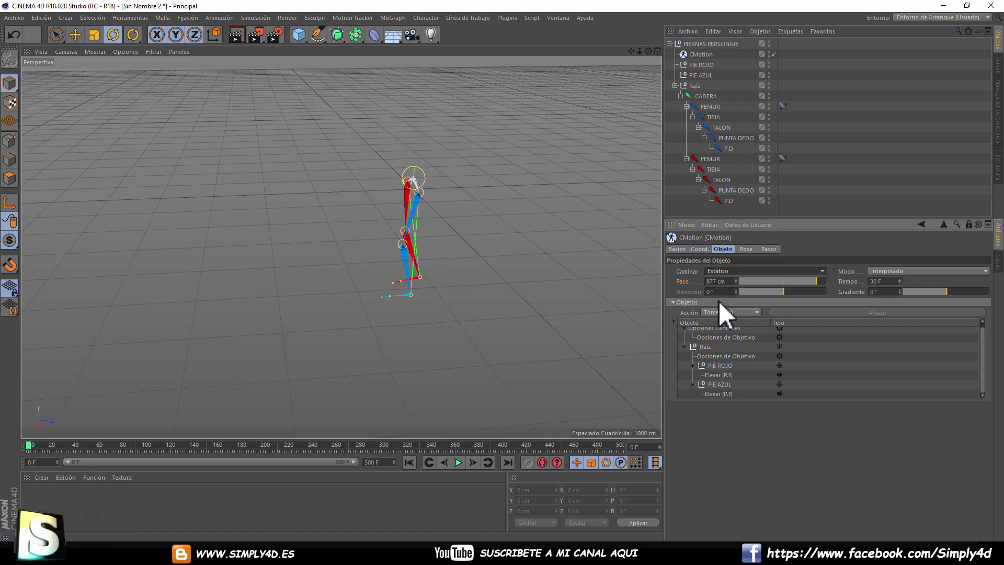
left_click_drag(319, 33, 411, 73)
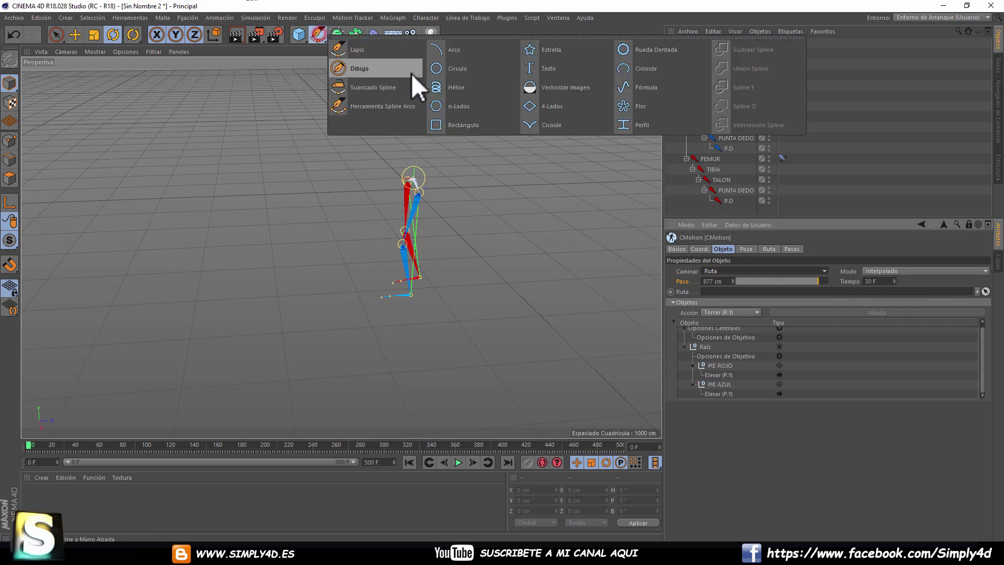
left_click(450, 69)
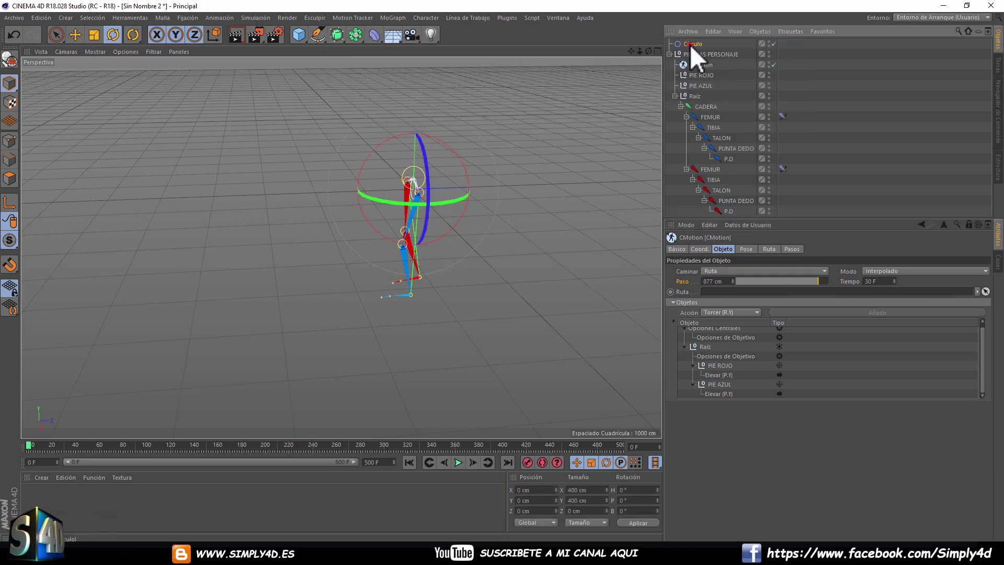
Lay the circle on the XZ plane with a 5613 cm radius.
left_click(969, 226)
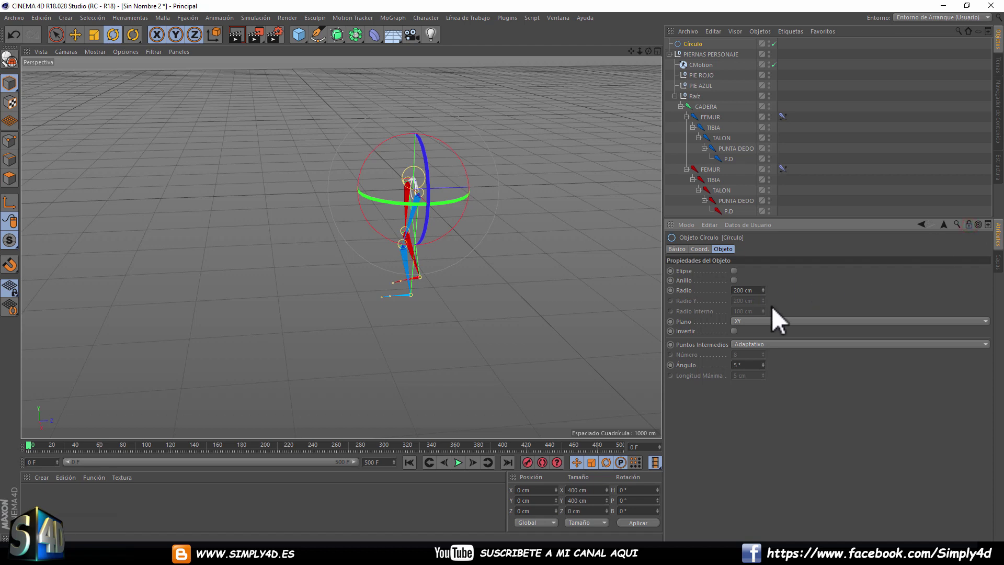
left_click(751, 321)
left_click(750, 353)
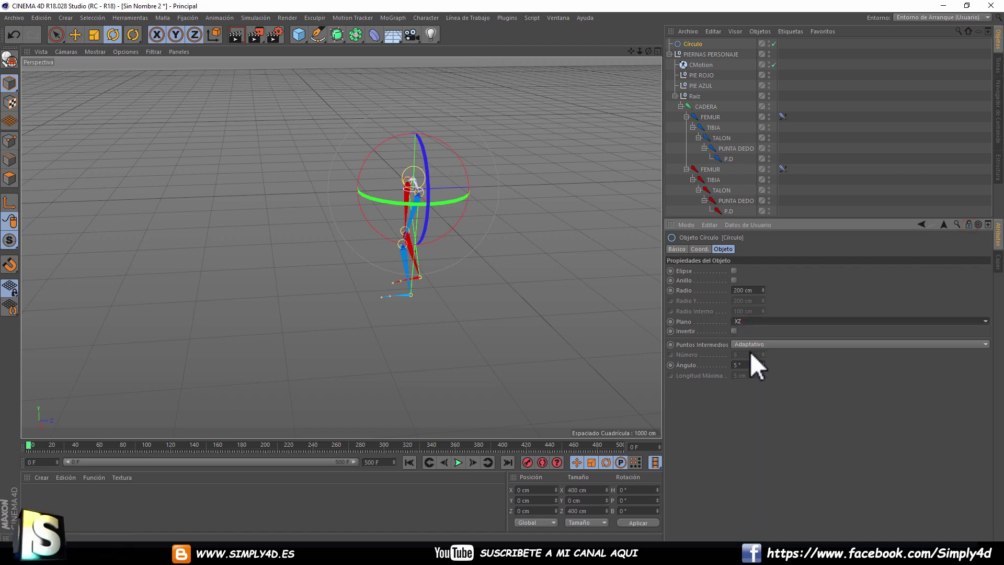
left_click_drag(763, 290, 763, 236)
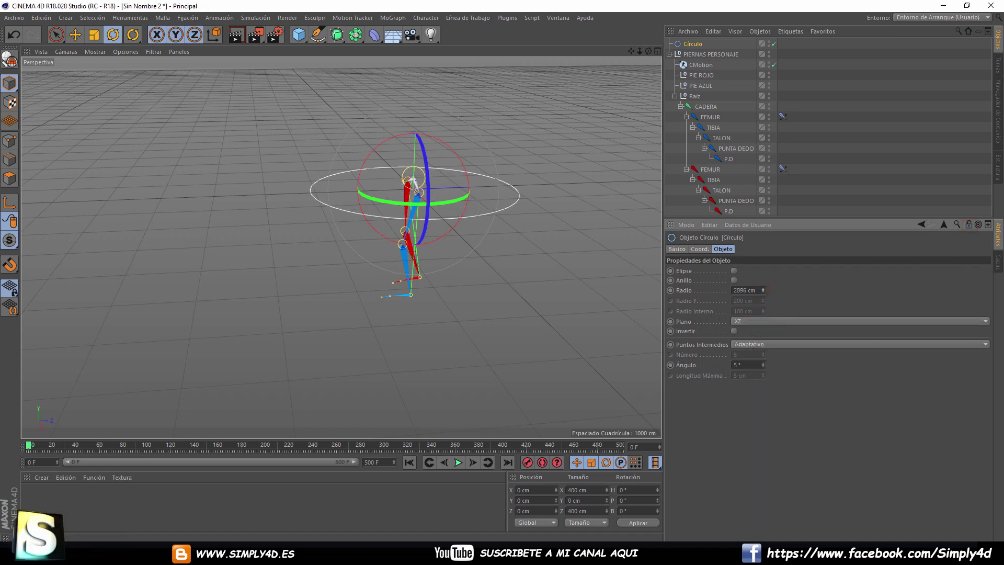
left_click_drag(763, 290, 763, 235)
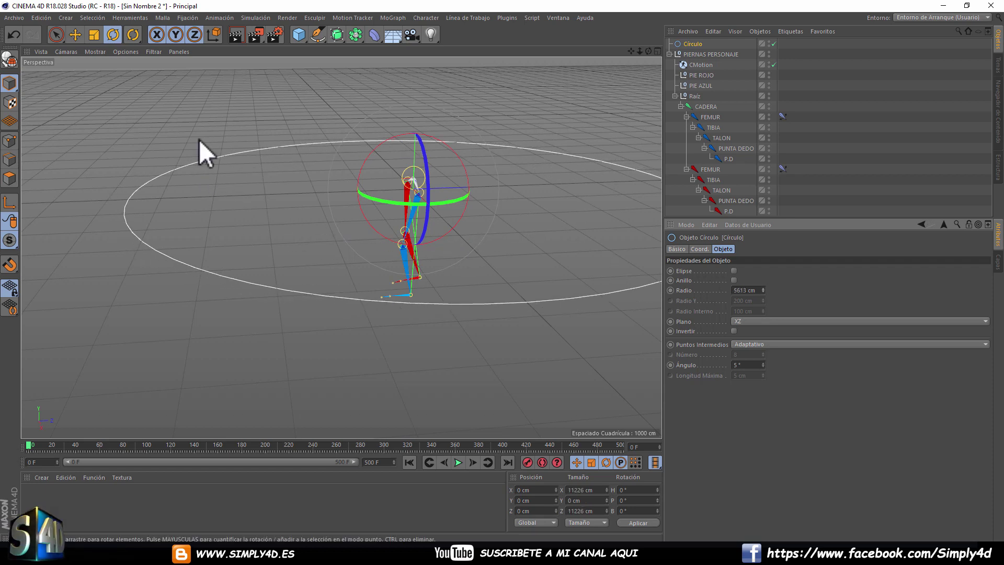
Lower the circle below the rig and assign it as CMotion's Ruta path.
left_click(73, 34)
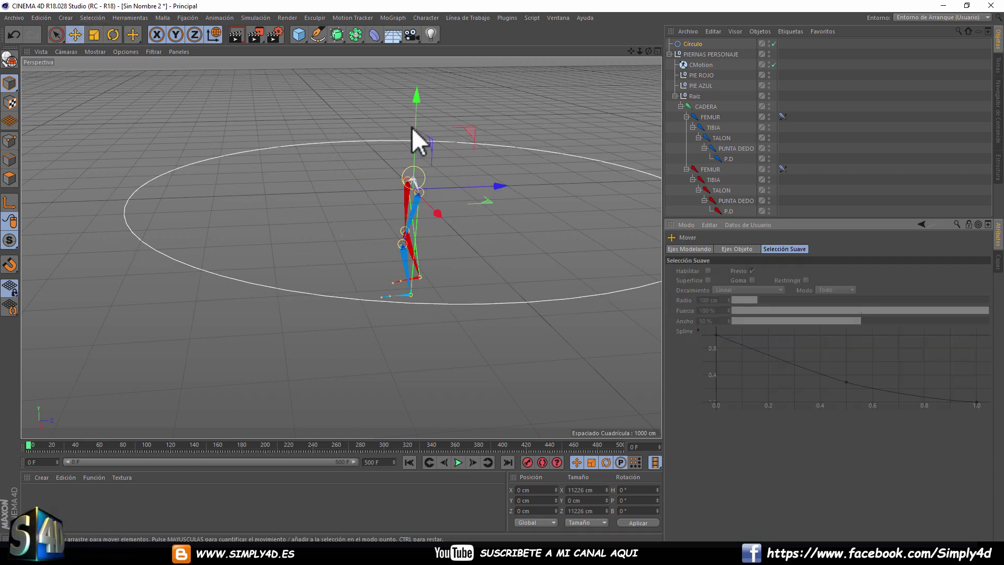
middle_click(275, 278)
scroll(244, 275, "down", 5)
left_click_drag(301, 165, 311, 224)
middle_click(311, 224)
middle_click(291, 161)
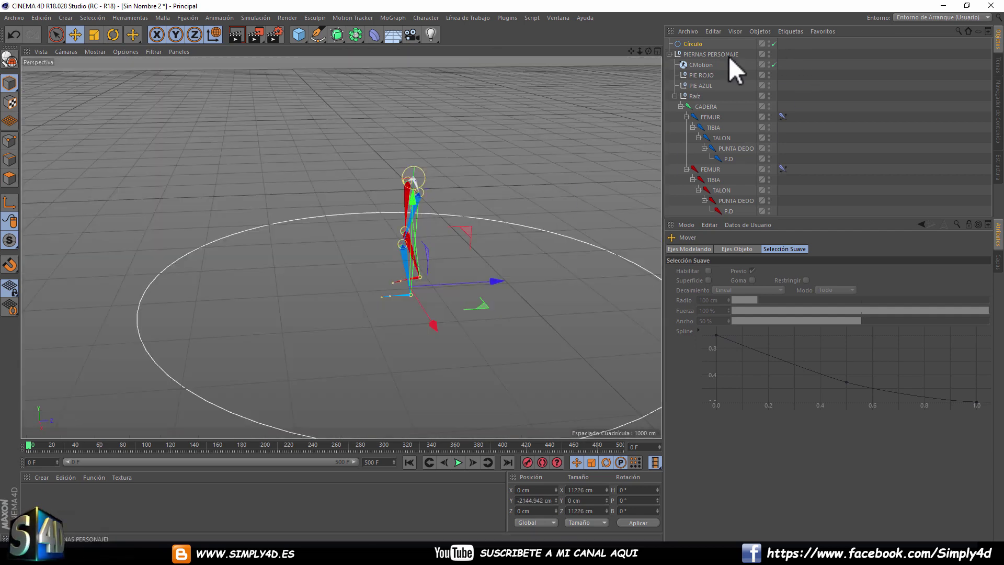
left_click(696, 64)
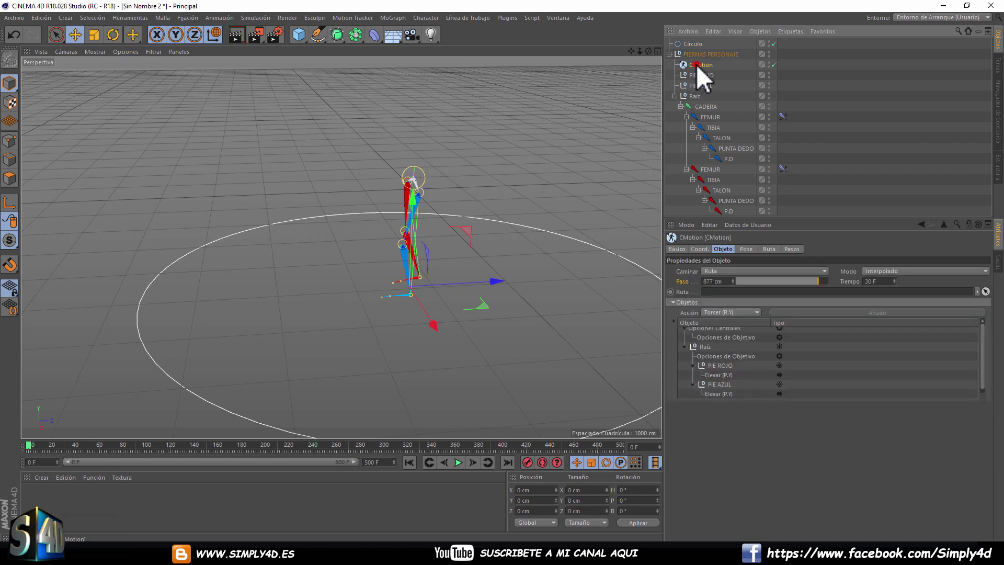
left_click_drag(691, 44, 702, 291)
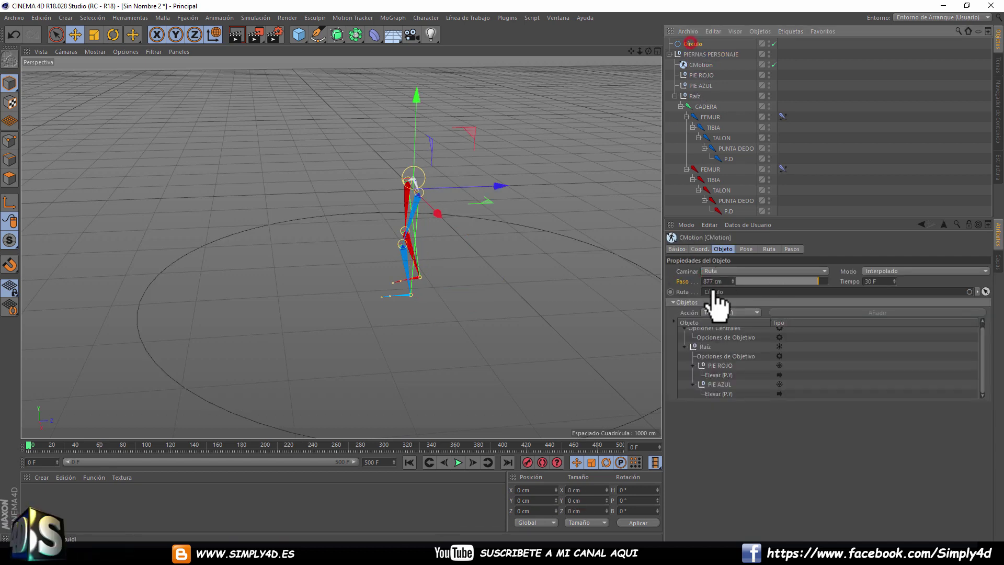
Play the walk and watch the legs circle the path from the top view.
scroll(470, 277, "down", 3)
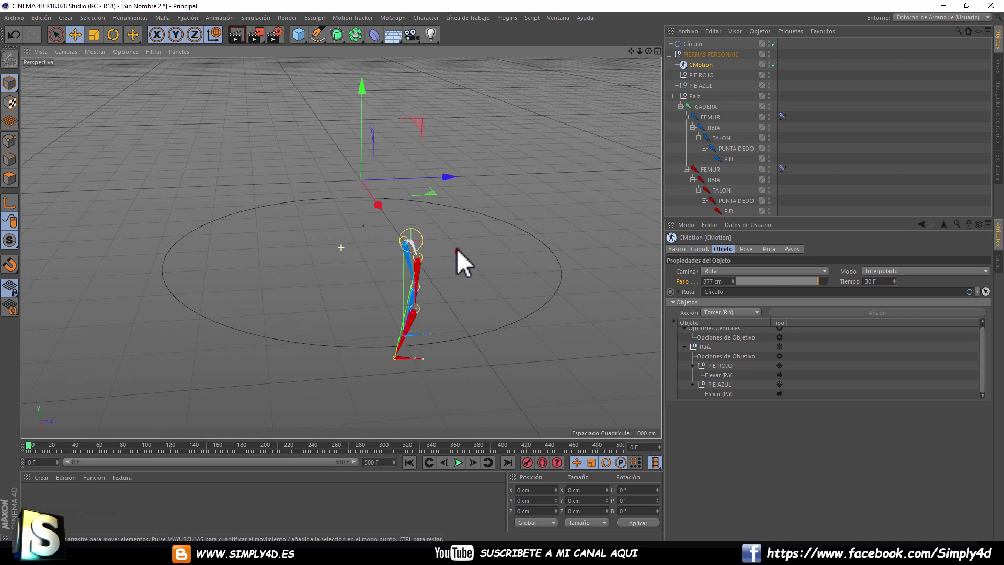
left_click(458, 463)
mouse_move(516, 244)
left_mouse_down("alt")
mouse_move(399, 253)
mouse_move(418, 242)
left_mouse_up("alt")
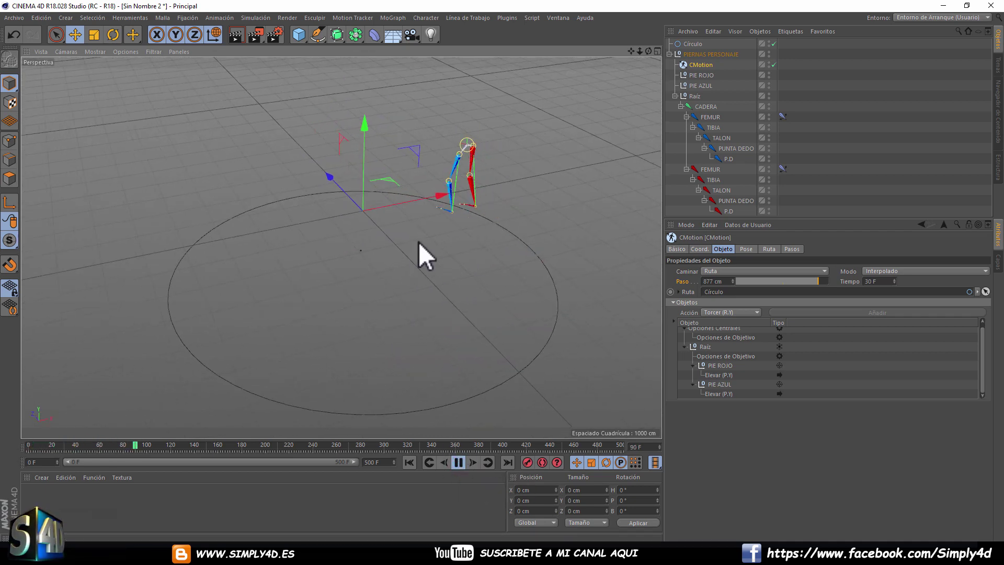
key("F2")
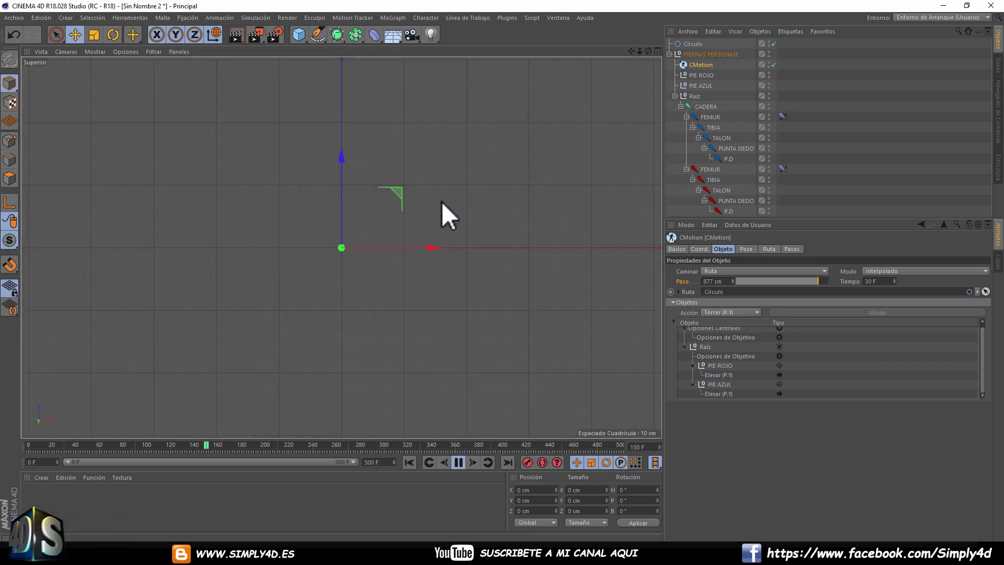
middle_click_drag(438, 200, 362, 238)
scroll(366, 230, "up", 3)
Check the walk in perspective, stop it at frame 112 and select CMotion.
scroll(375, 214, "down", 2)
scroll(371, 210, "down", 1)
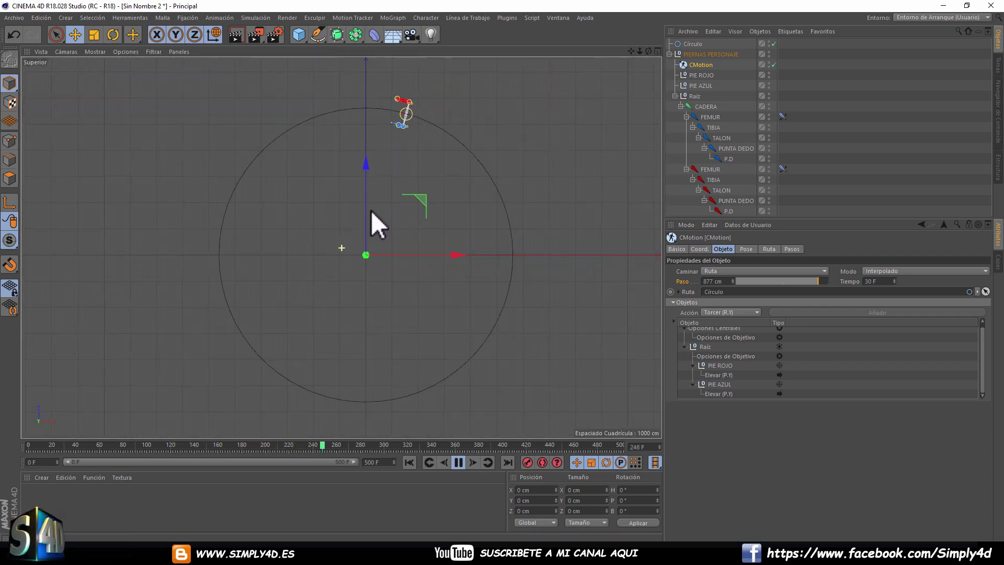
key("F5")
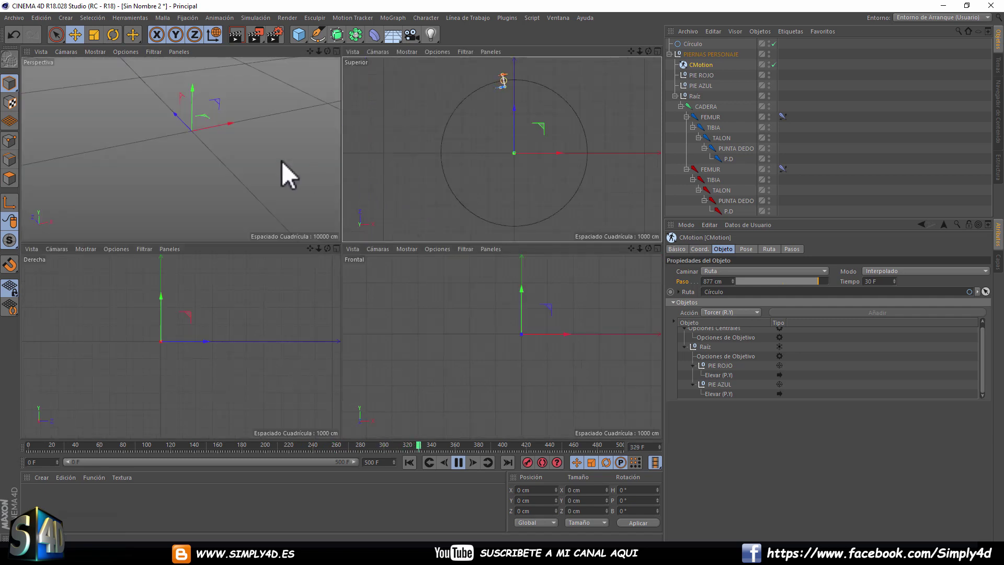
middle_click(282, 161)
left_click_drag(359, 163, 368, 180, "alt")
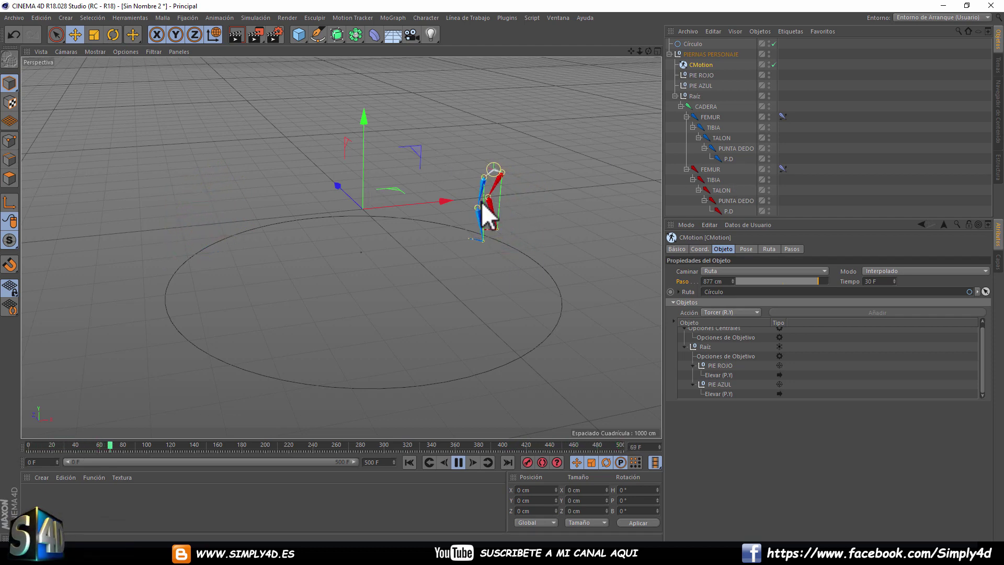
left_click(457, 460)
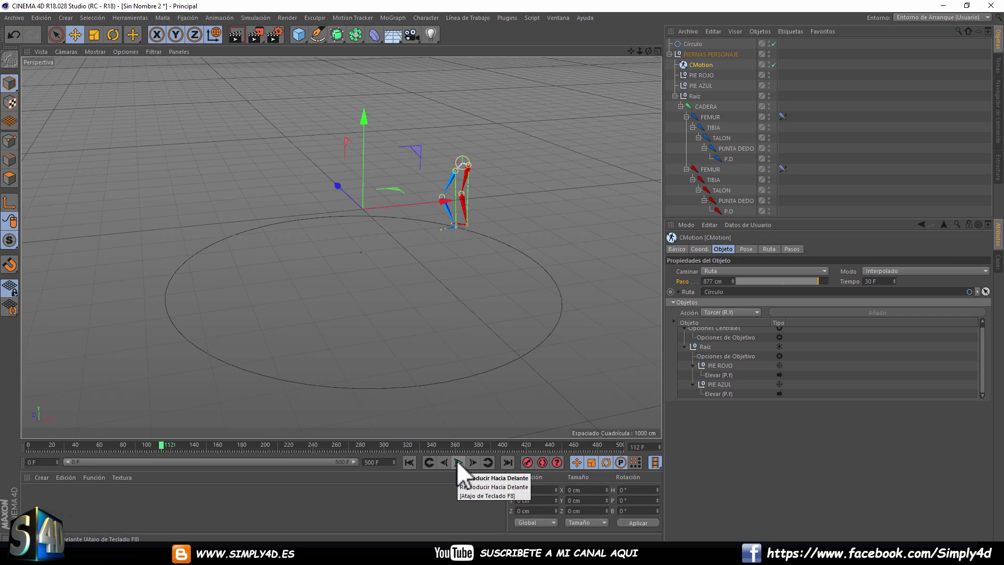
left_click(698, 65)
Enable Alinear Dirección with Eje Y in CMotion's Ruta settings.
left_click(755, 249)
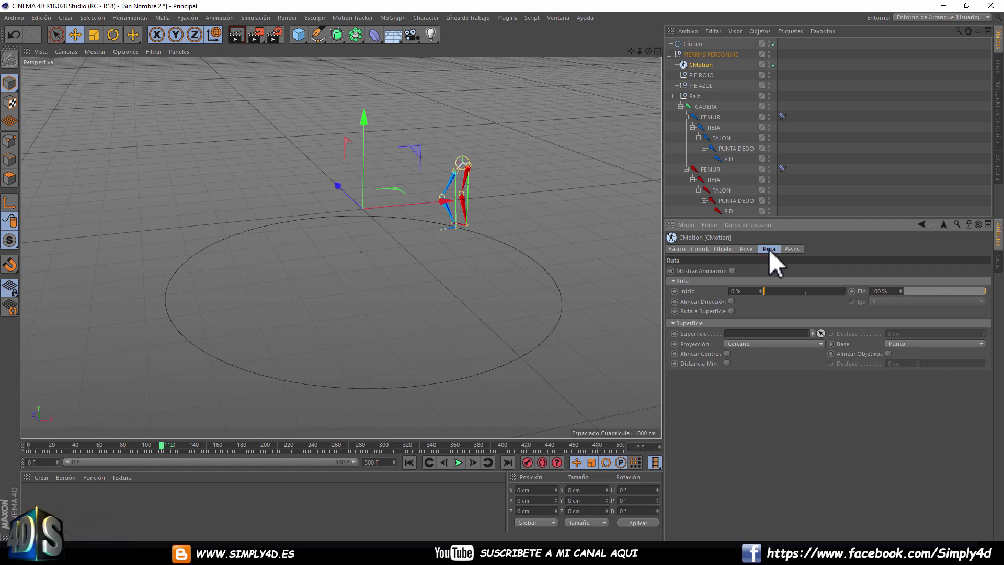
left_click(733, 270)
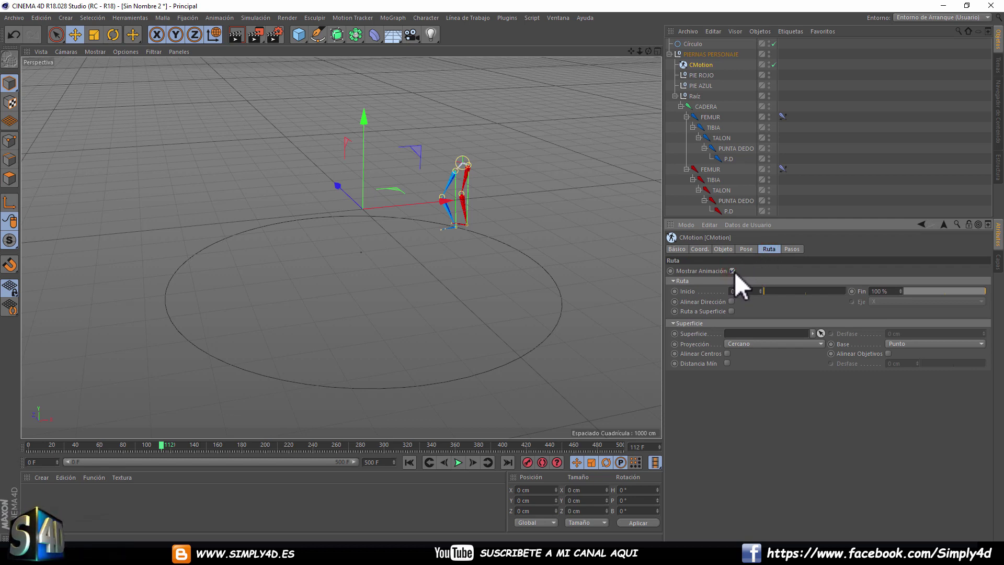
mouse_move(67, 443)
left_mouse_down()
mouse_move(482, 445)
mouse_move(28, 444)
left_mouse_up()
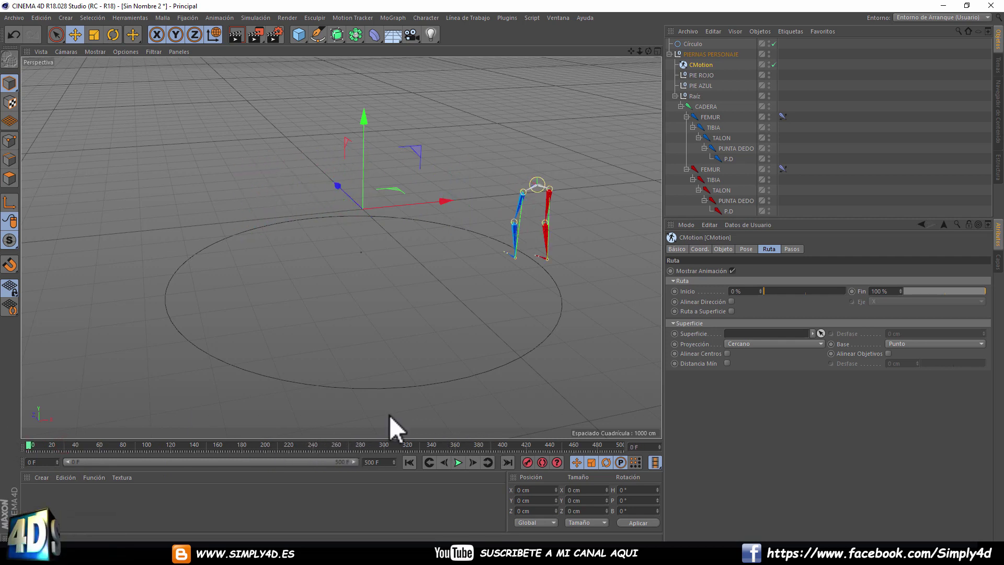
left_click(734, 270)
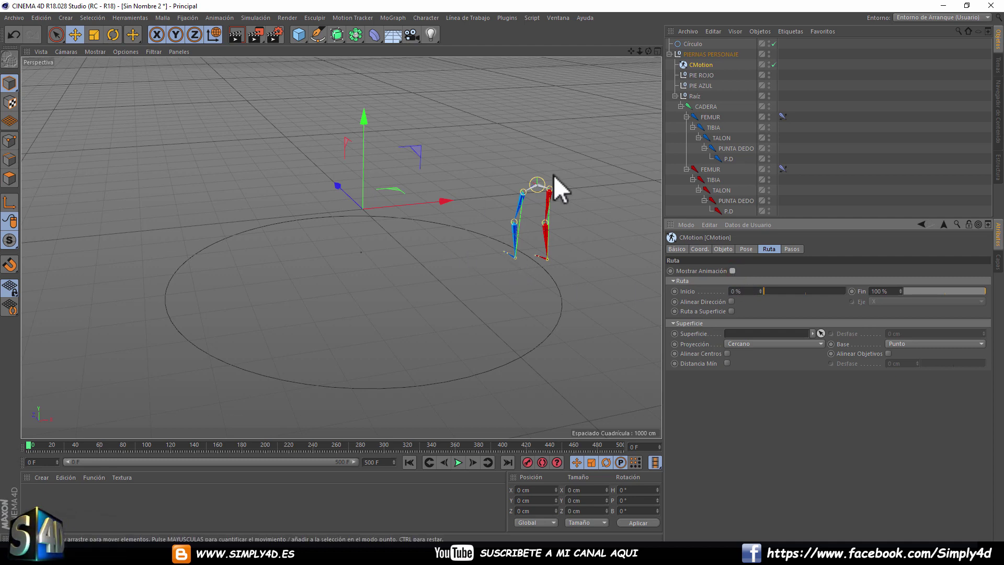
left_click(731, 301)
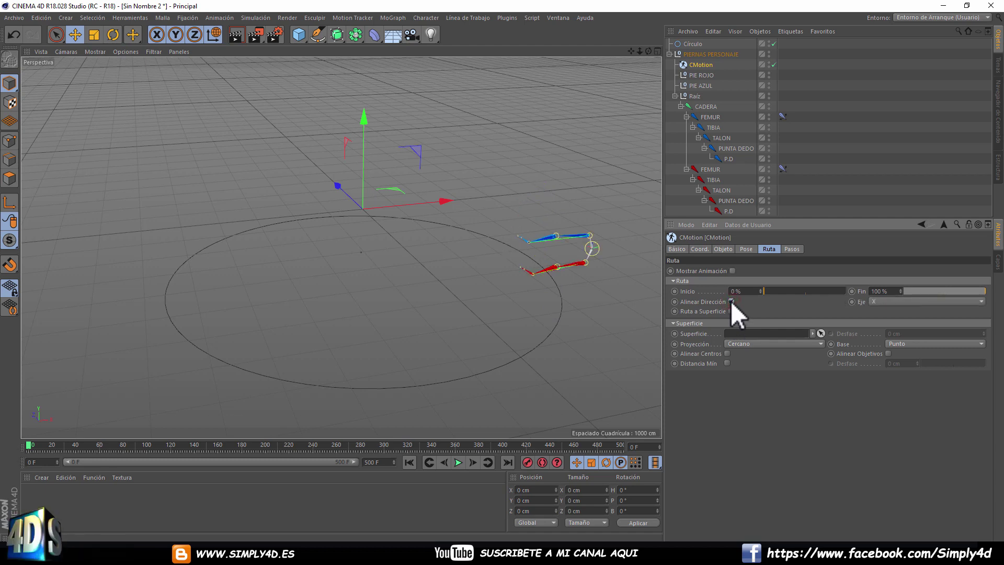
left_click(896, 304)
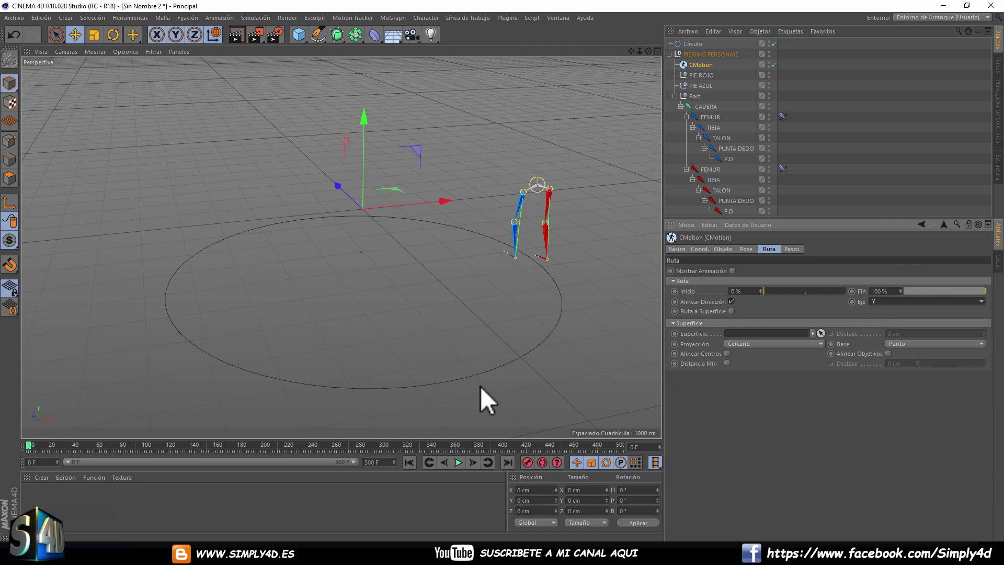
Play the walk and slide the Círculo path along X to about 394.97 cm.
left_click(458, 462)
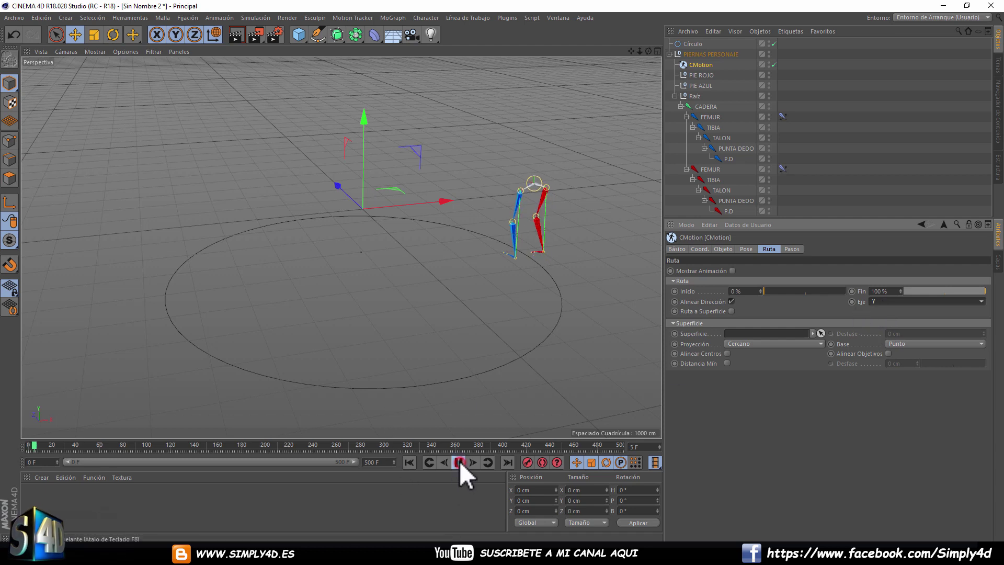
left_click(692, 44)
mouse_move(264, 166)
left_mouse_down("alt")
mouse_move(334, 169)
mouse_move(430, 223)
mouse_move(406, 253)
mouse_move(446, 209)
mouse_move(444, 218)
left_mouse_up("alt")
mouse_move(341, 228)
left_mouse_down()
mouse_move(419, 268)
mouse_move(352, 231)
mouse_move(392, 269)
mouse_move(335, 209)
mouse_move(403, 265)
mouse_move(362, 227)
left_mouse_up()
Undo a trial Círculo rotation and start CMotion's walk at 42% along the path.
left_click(113, 34)
key("ctrl+z")
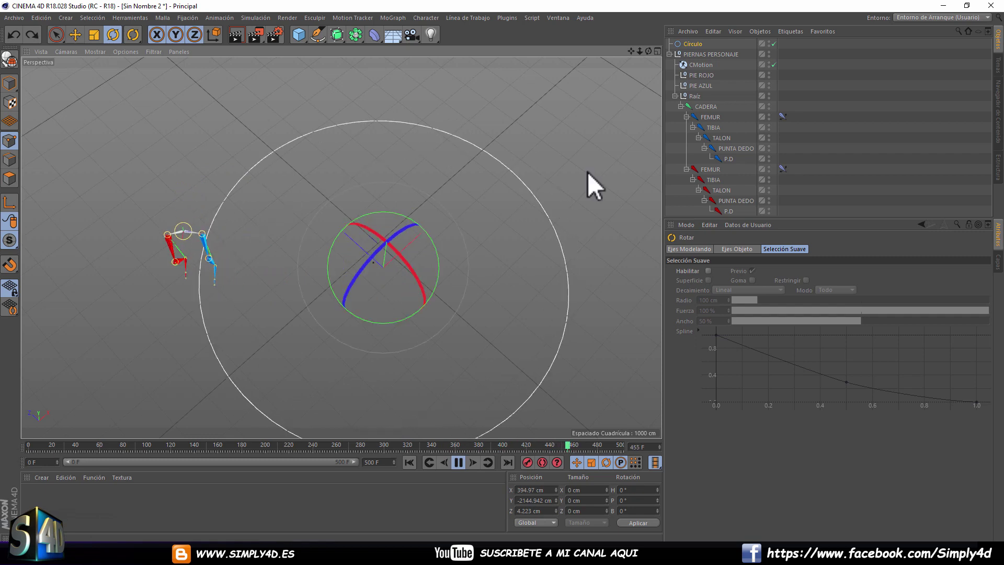
left_click(698, 62)
mouse_move(473, 280)
left_mouse_down("alt")
mouse_move(476, 264)
mouse_move(491, 274)
left_mouse_up("alt")
mouse_move(777, 291)
left_mouse_down()
mouse_move(791, 292)
mouse_move(697, 294)
mouse_move(810, 290)
mouse_move(799, 289)
left_mouse_up()
left_click_drag(476, 240, 547, 356, "alt")
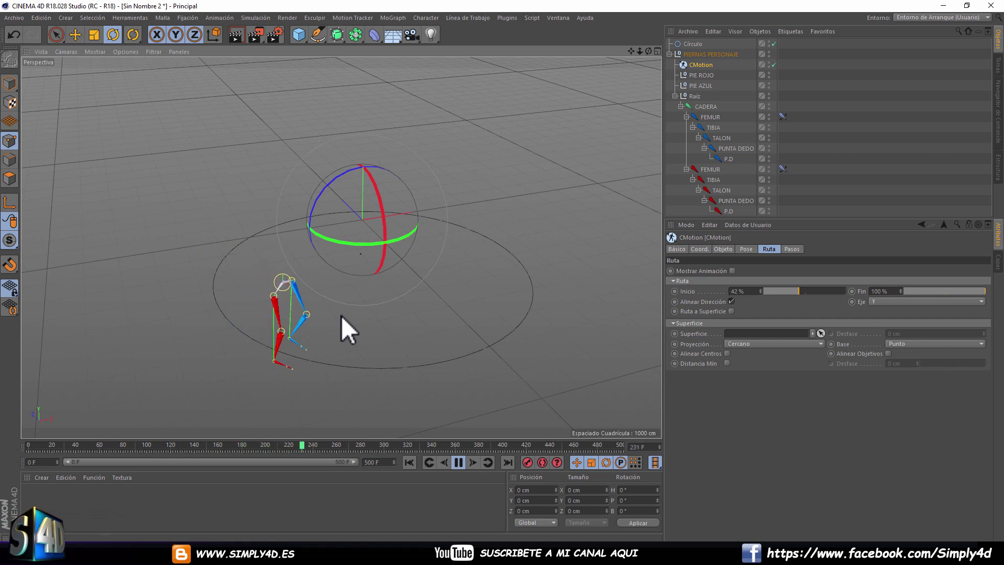
left_click(459, 462)
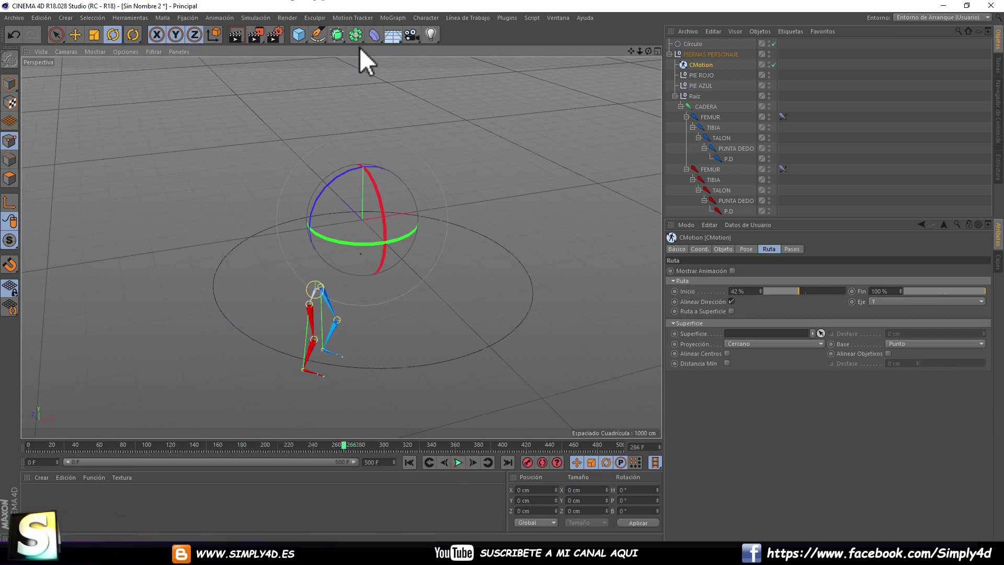
Browse the deformer list, then add a Fractal Terrain from the primitives.
left_click(374, 34)
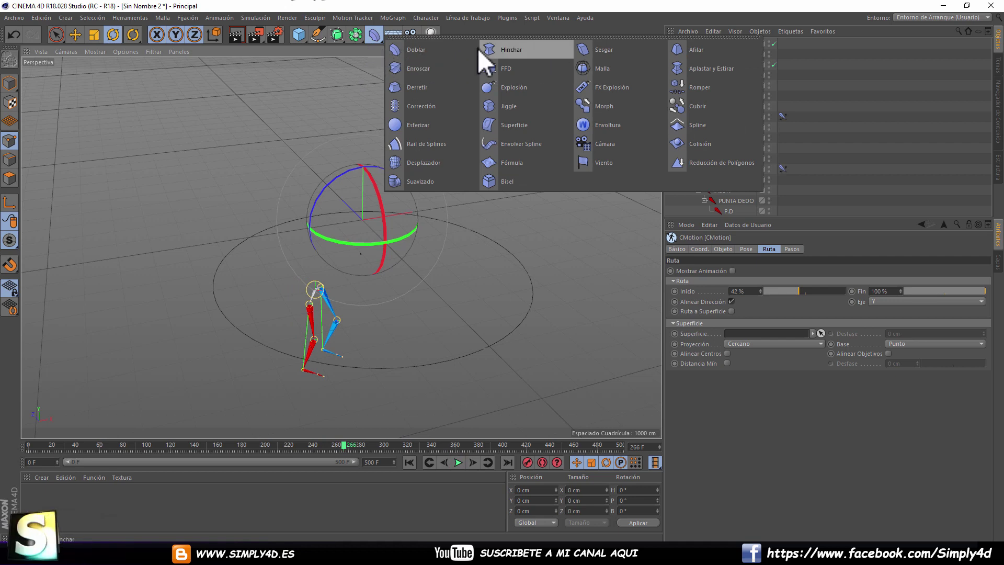
left_click(413, 49)
left_click(374, 33)
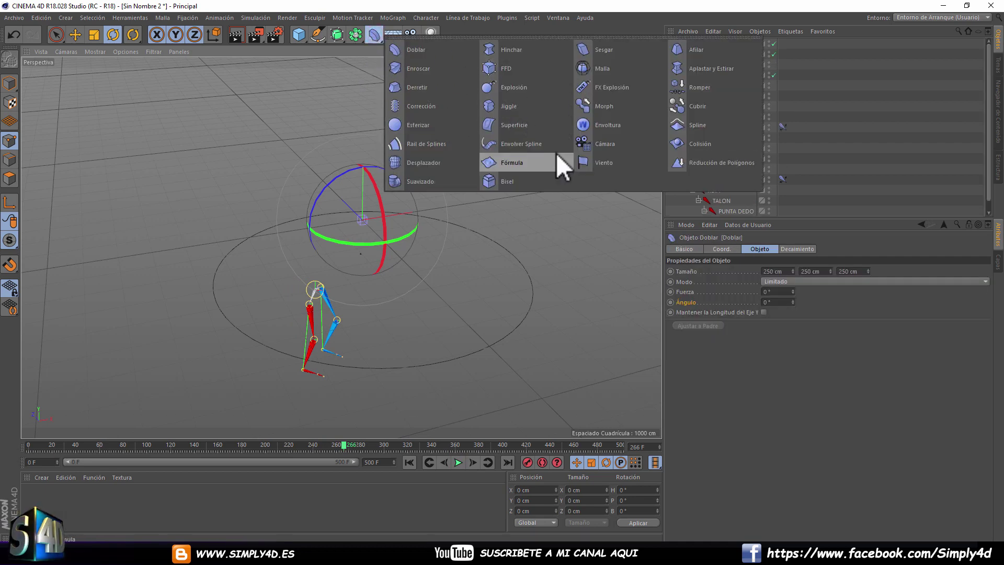
left_click(310, 55)
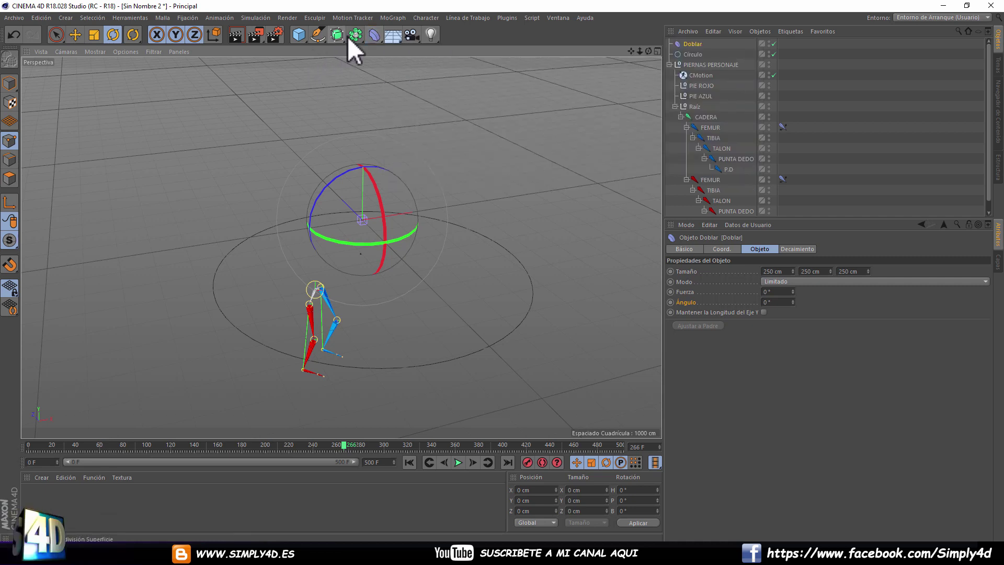
left_click(306, 36)
left_click(583, 94)
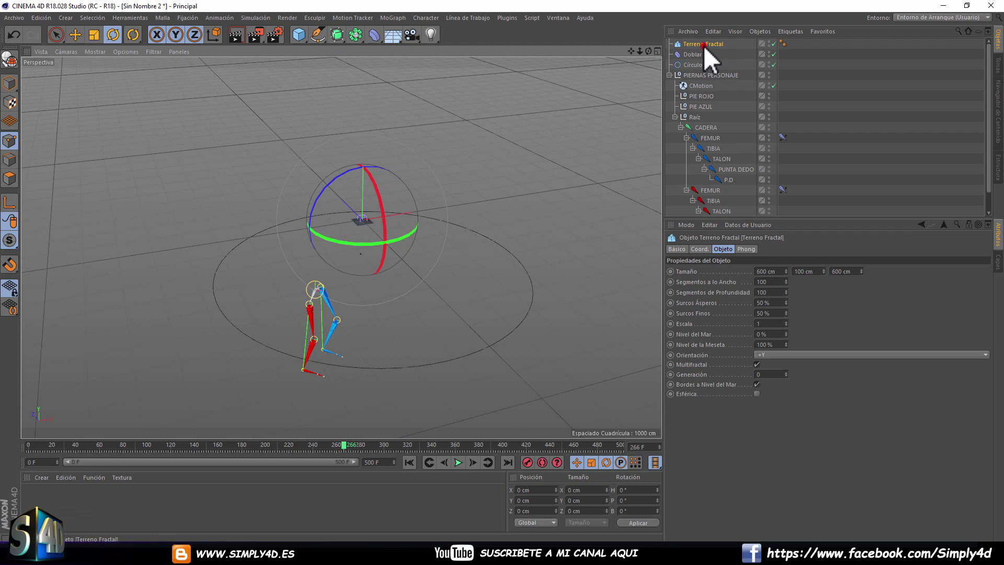
Scale the terrain up to about 21500 cm and lower it beneath the legs.
left_click(94, 35)
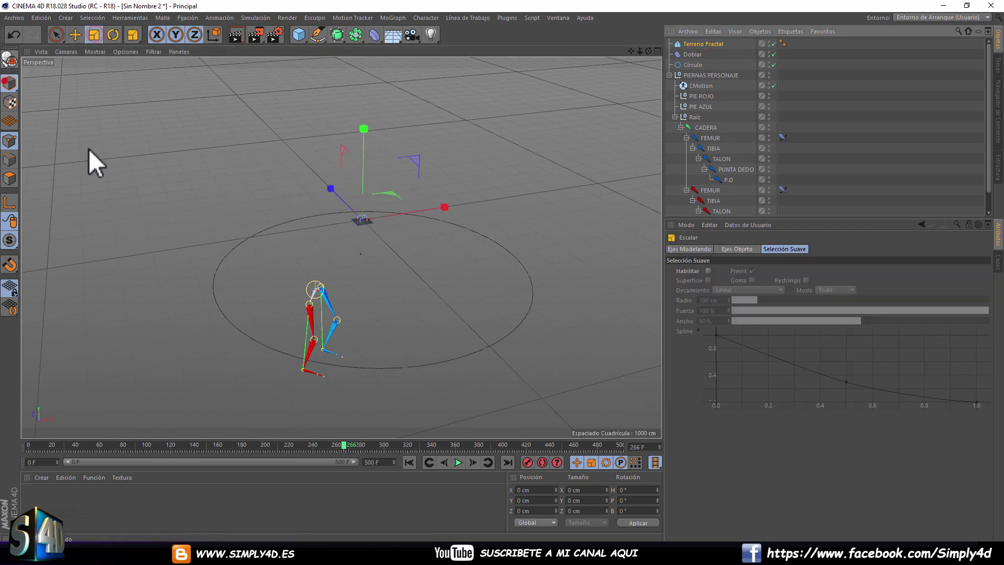
mouse_move(89, 150)
left_mouse_down()
mouse_move(556, 280)
mouse_move(425, 278)
left_mouse_up()
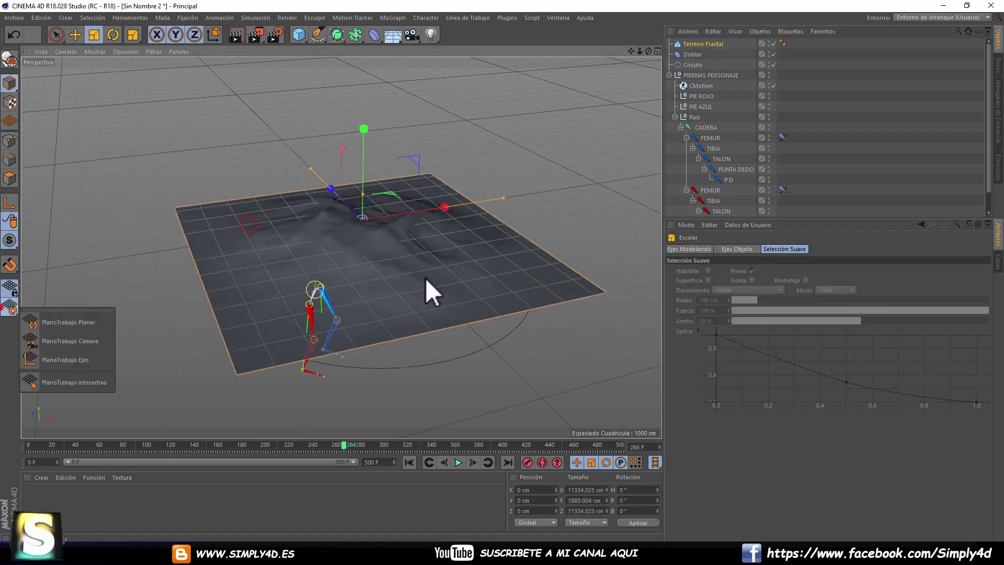
left_click_drag(241, 263, 177, 266)
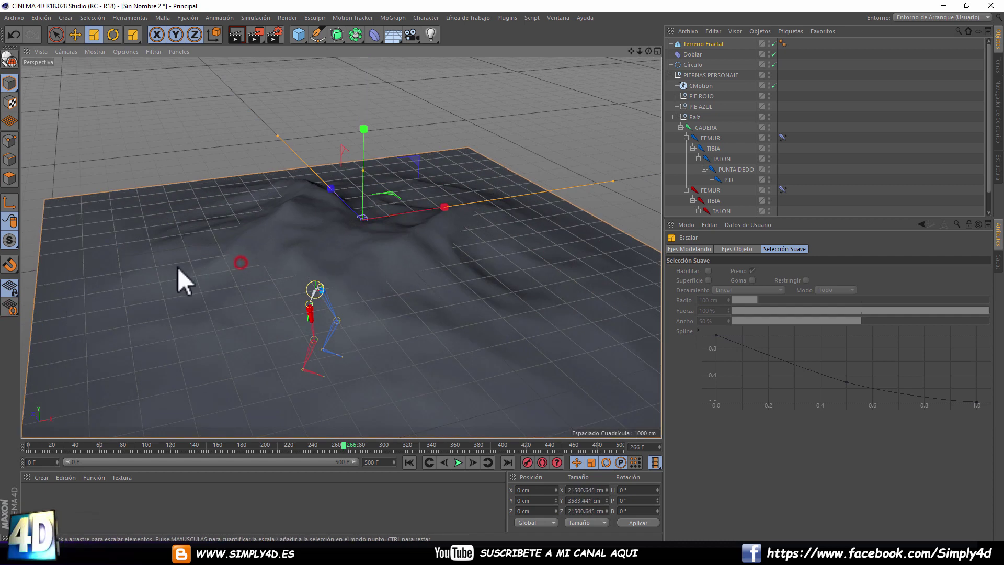
left_click(76, 35)
mouse_move(374, 142)
left_mouse_down()
mouse_move(370, 161)
mouse_move(449, 195)
mouse_move(466, 191)
mouse_move(459, 206)
mouse_move(405, 194)
mouse_move(368, 202)
left_mouse_up()
Turn off Bordes a Nivel del Mar, set terrain Y to -2812.845 cm and height 1716.441 cm.
left_click(707, 45)
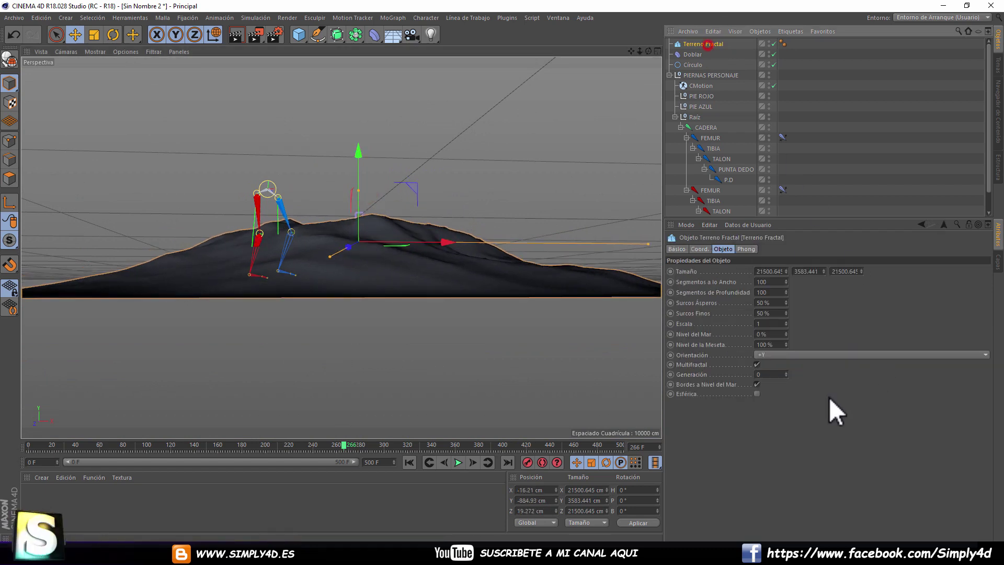
left_click(756, 384)
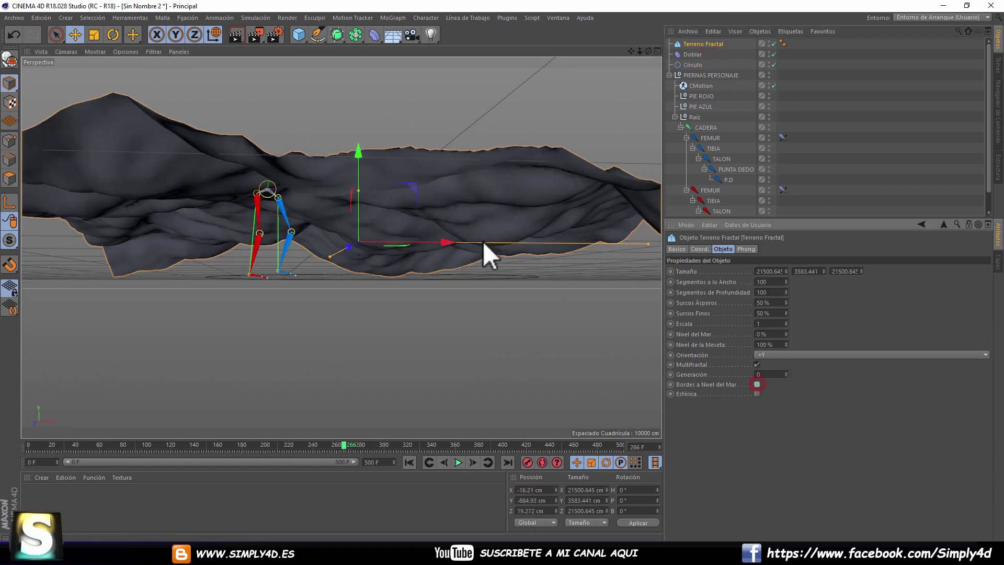
left_click_drag(357, 157, 360, 204)
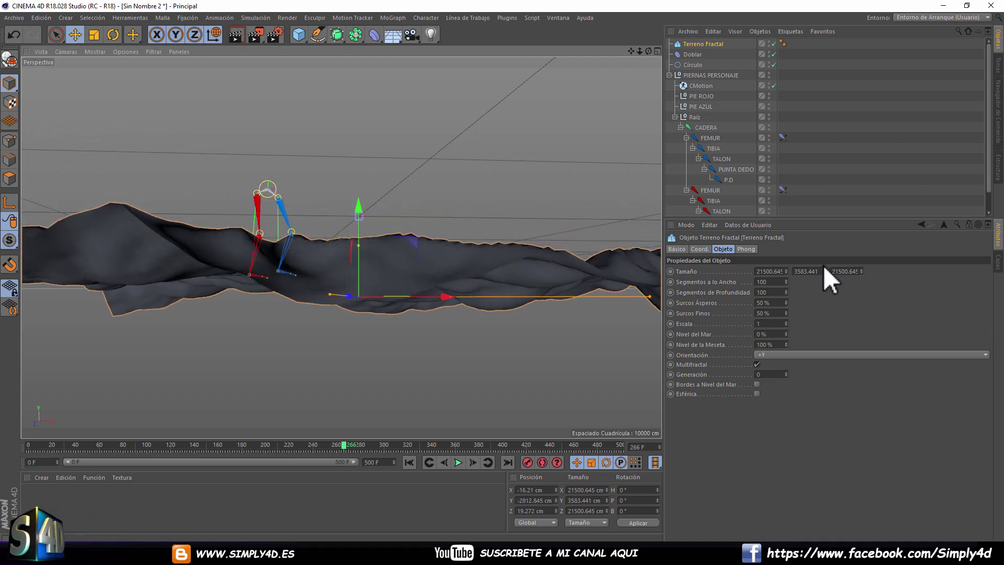
left_click_drag(824, 271, 745, 256)
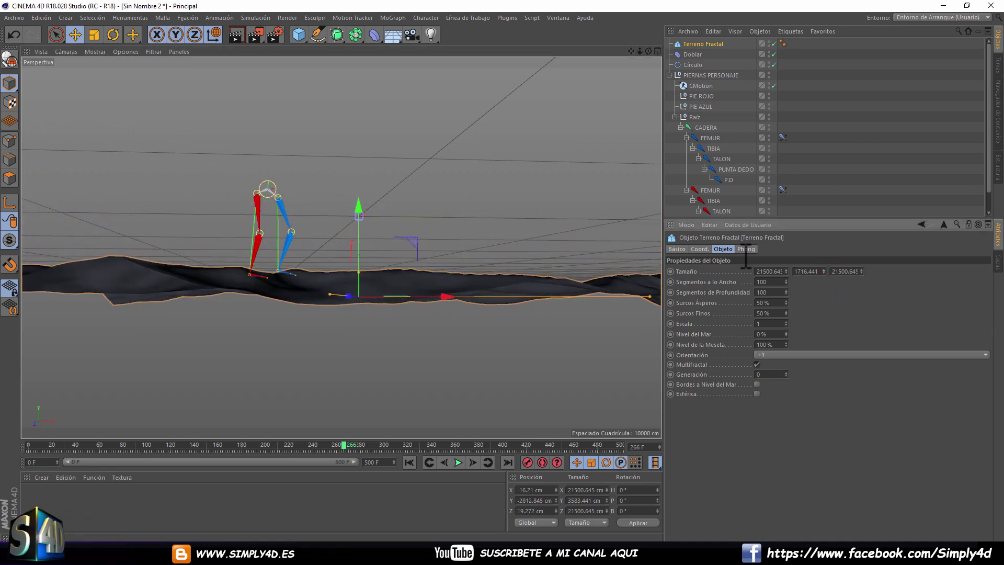
mouse_move(370, 149)
left_mouse_down("alt")
mouse_move(378, 159)
mouse_move(370, 90)
mouse_move(388, 167)
left_mouse_up("alt")
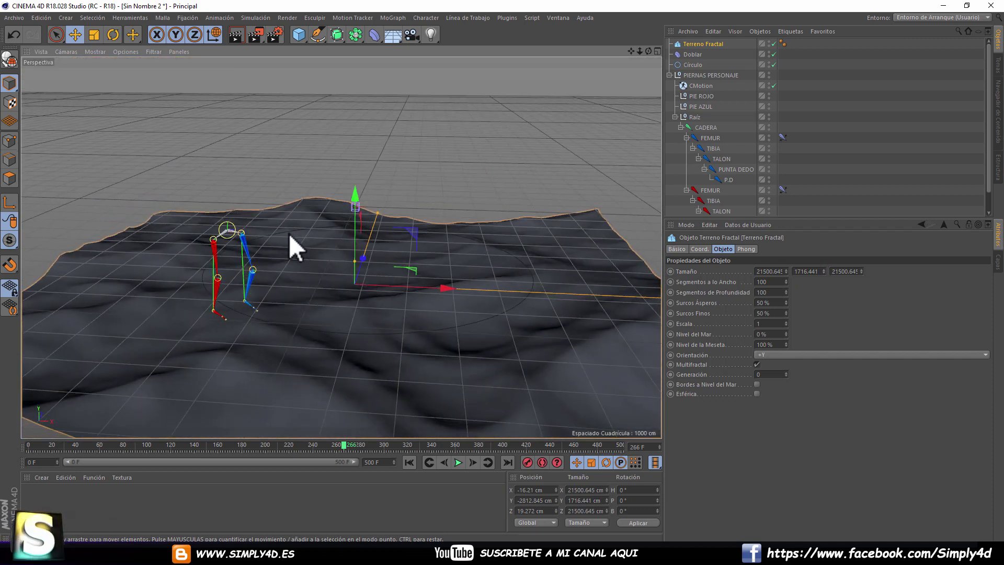
Create a new material Mat, apply it to the terrain, and hide the floor grid.
double_click(110, 495)
left_click_drag(33, 496, 56, 403)
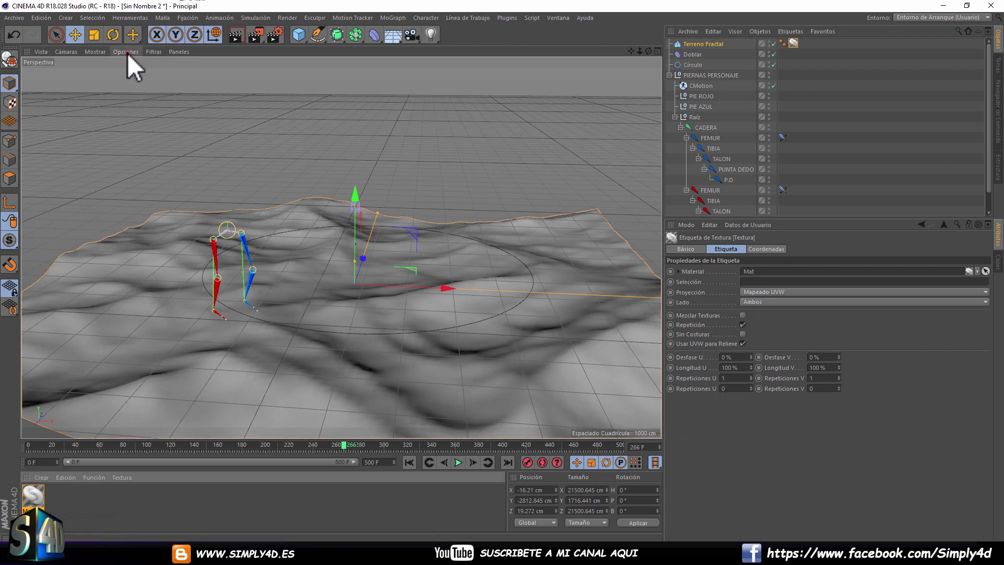
left_click(127, 53)
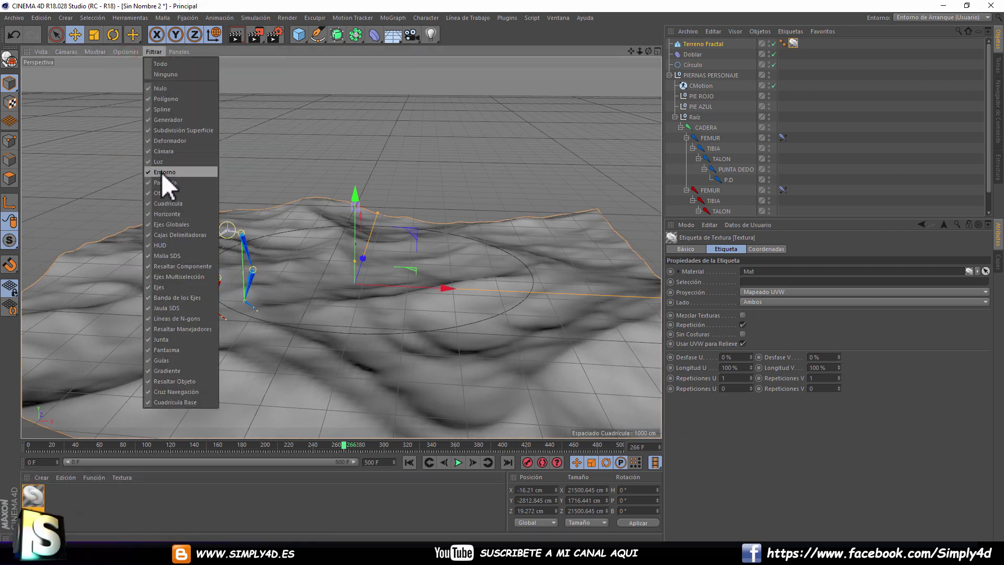
left_click(167, 203)
mouse_move(344, 175)
left_mouse_down("alt")
mouse_move(359, 180)
mouse_move(339, 175)
left_mouse_up("alt")
left_click_drag(274, 179, 306, 170, "alt")
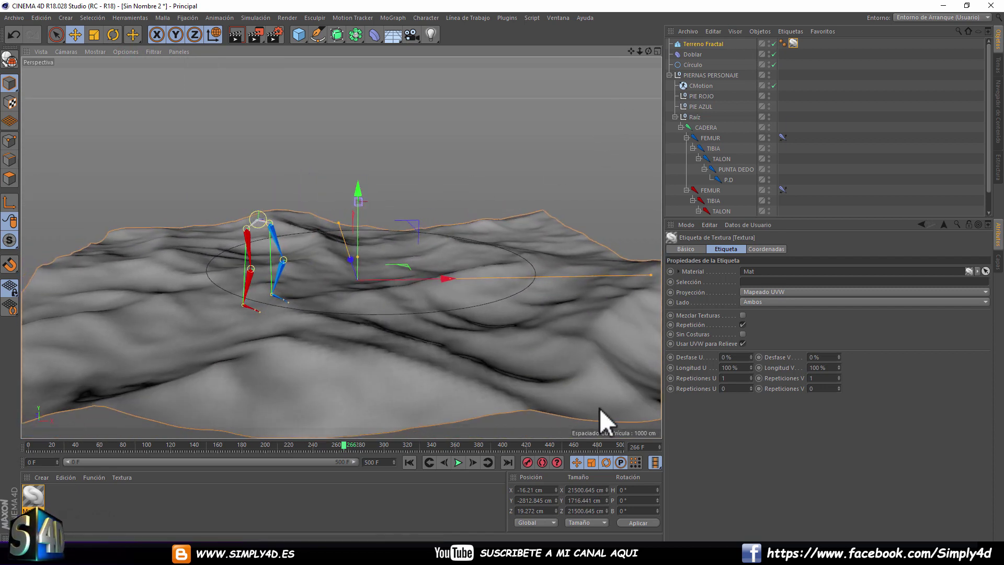
Set Terreno Fractal as CMotion's walking surface and preview the legs crossing it.
left_click(700, 86)
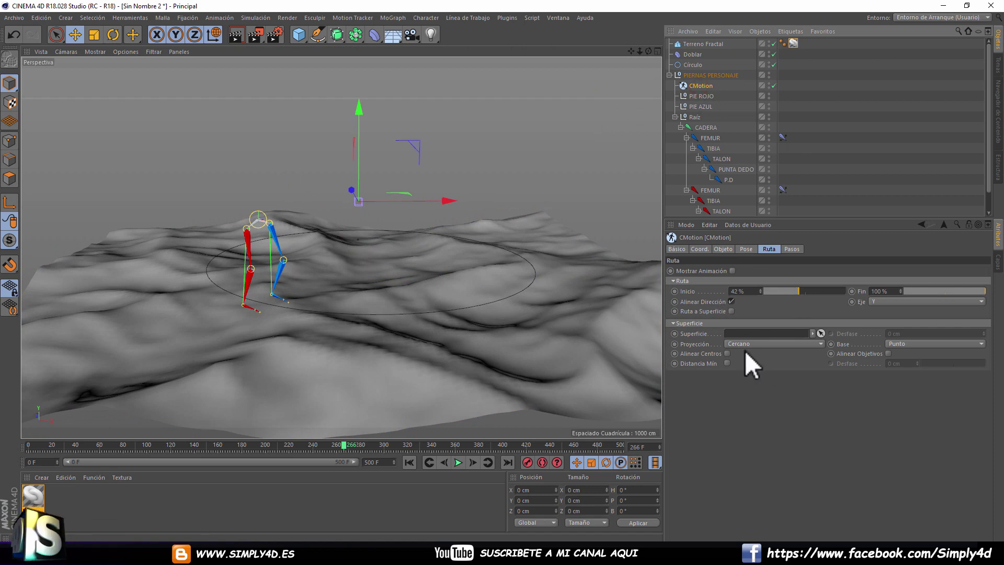
left_click_drag(708, 43, 743, 334)
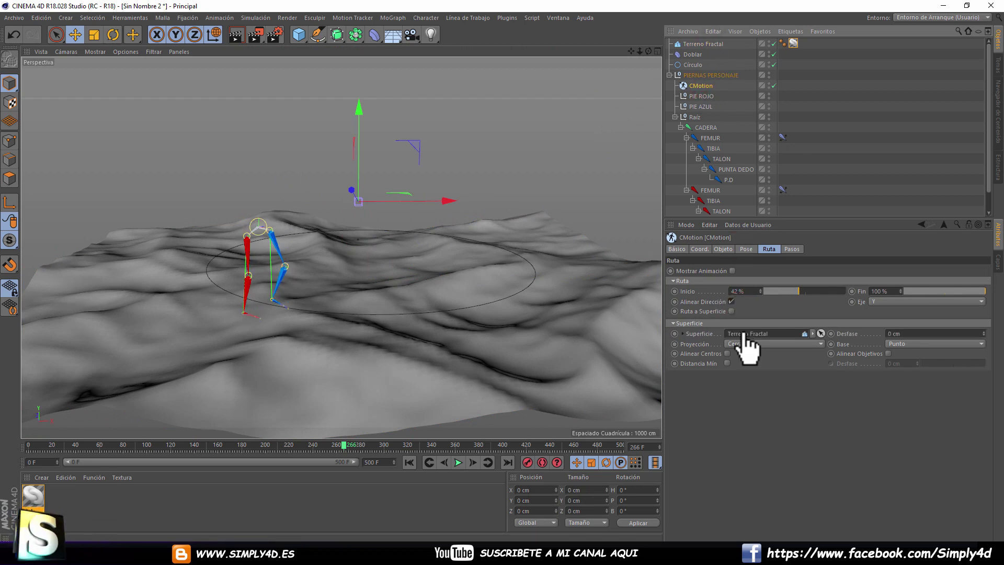
mouse_move(409, 230)
left_mouse_down("alt")
mouse_move(447, 218)
mouse_move(337, 230)
mouse_move(367, 217)
left_mouse_up("alt")
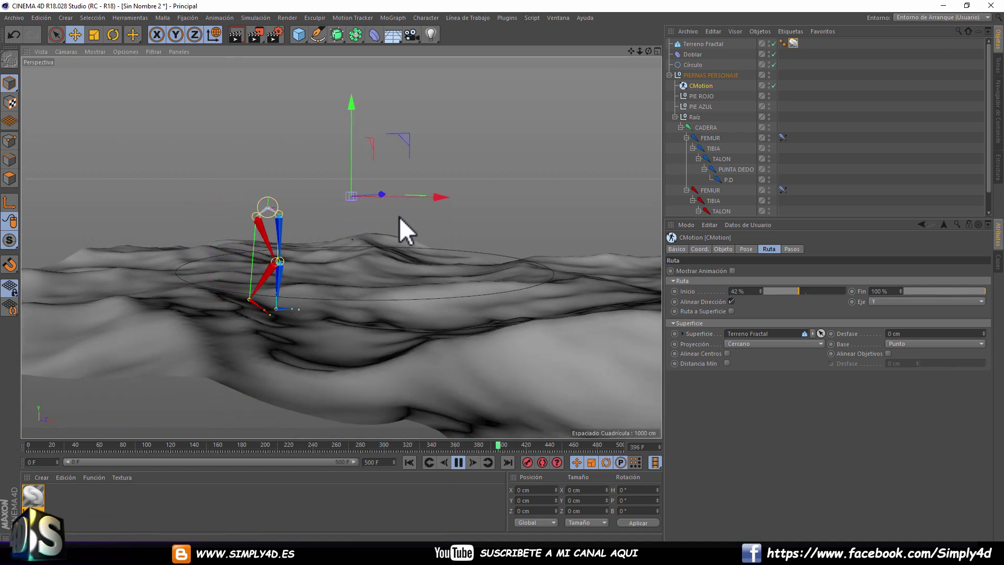
mouse_move(426, 215)
left_mouse_down("alt")
mouse_move(443, 215)
mouse_move(421, 215)
left_mouse_up("alt")
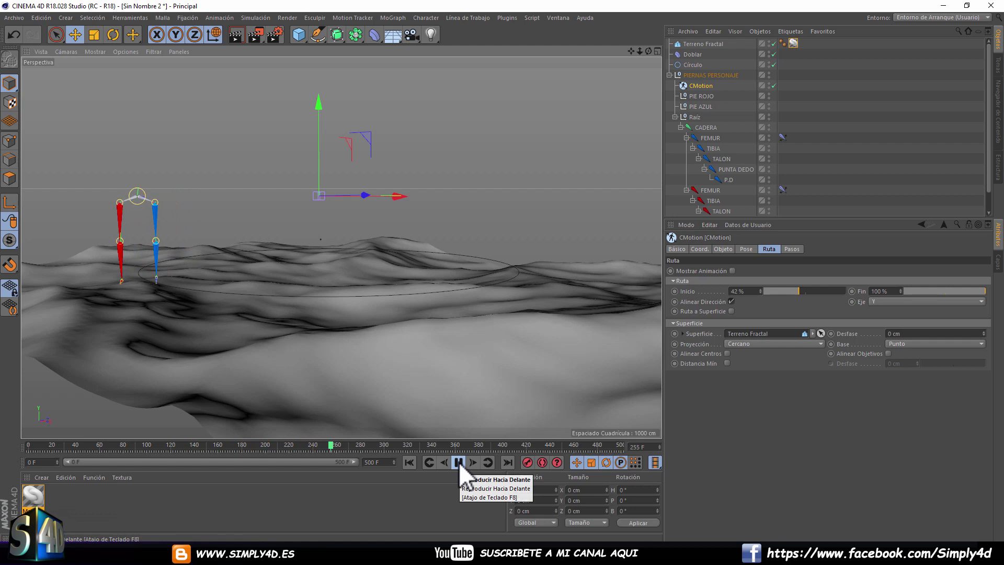
left_click(459, 463)
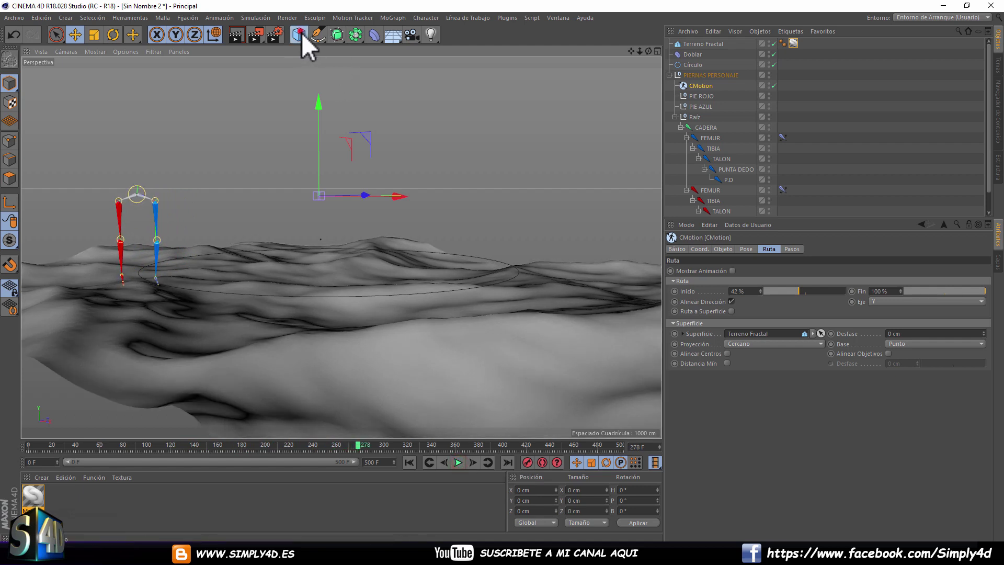
Add a cylinder and stretch it much taller.
left_click_drag(302, 35, 559, 66)
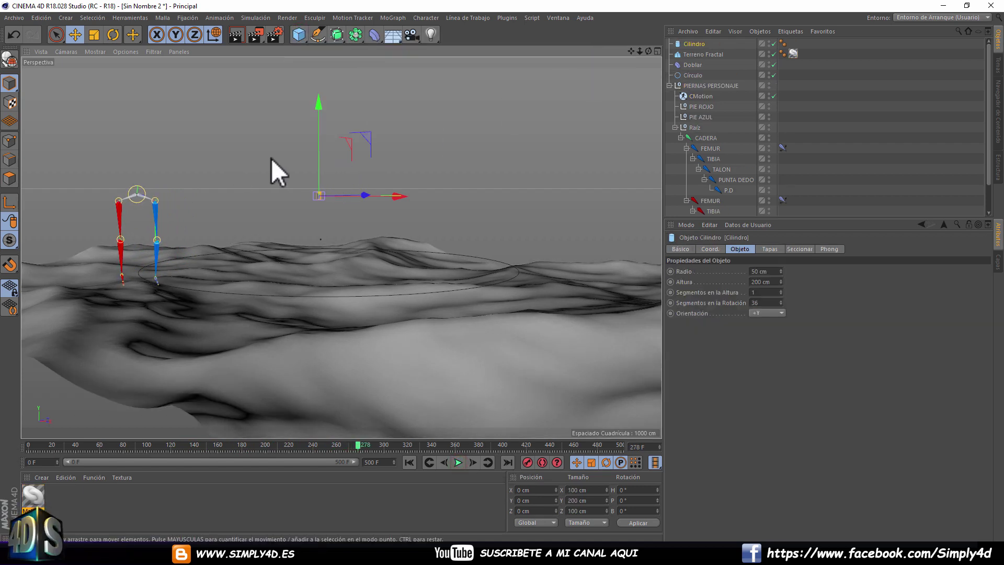
mouse_move(321, 191)
left_mouse_down()
mouse_move(325, 155)
mouse_move(332, 180)
mouse_move(454, 190)
mouse_move(322, 187)
left_mouse_up()
scroll(337, 186, "up", 3)
scroll(325, 181, "up", 3)
scroll(291, 179, "up", 3)
scroll(321, 188, "down", 5)
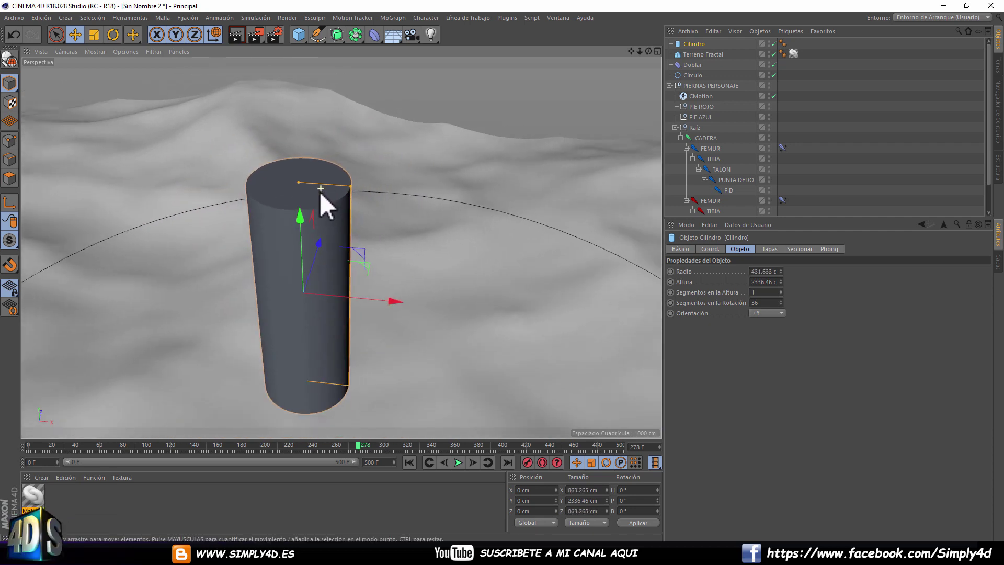
scroll(319, 192, "down", 2)
Orient the cylinder along +Z and make it editable.
left_click(753, 313)
left_click(761, 332)
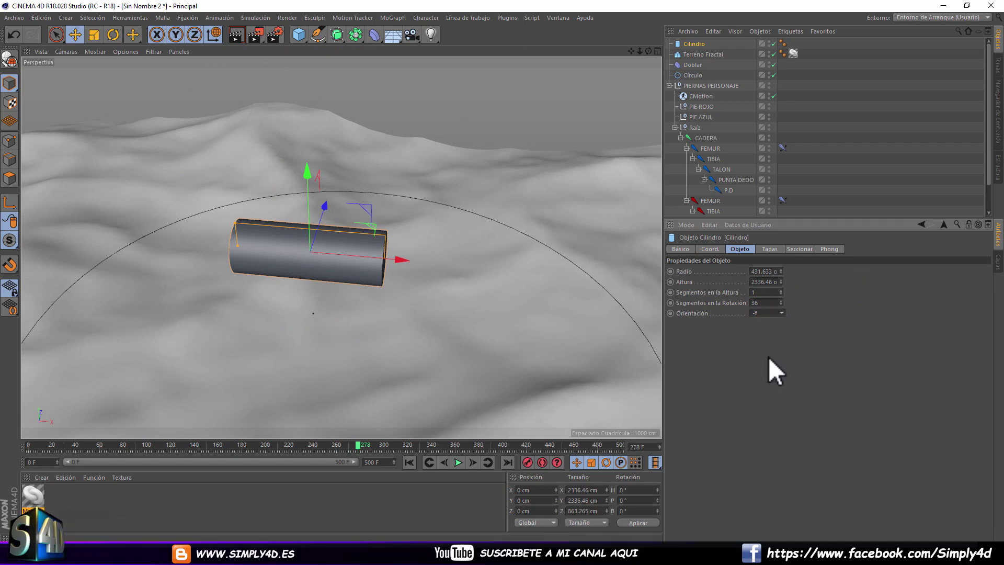
left_click(770, 312)
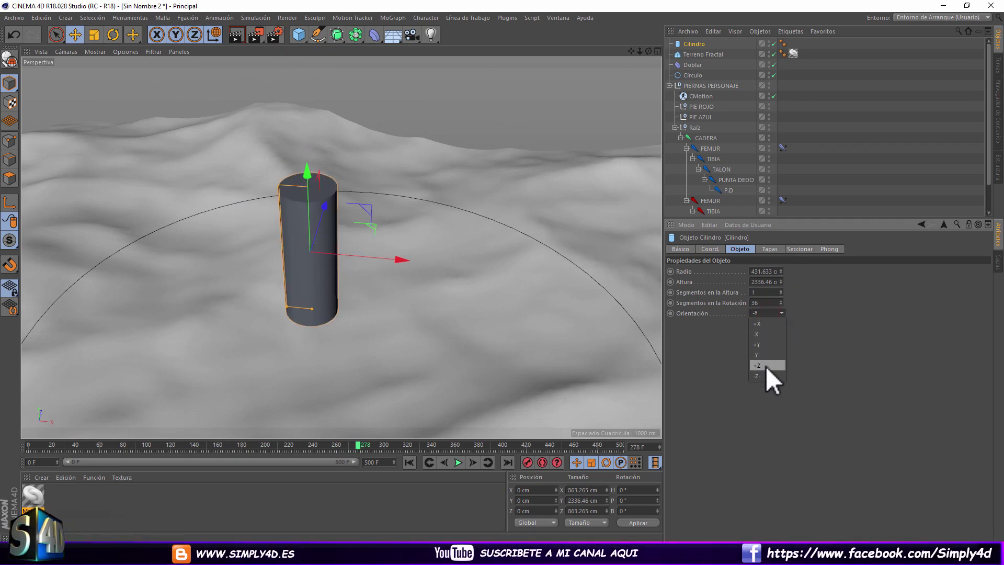
left_click(766, 366)
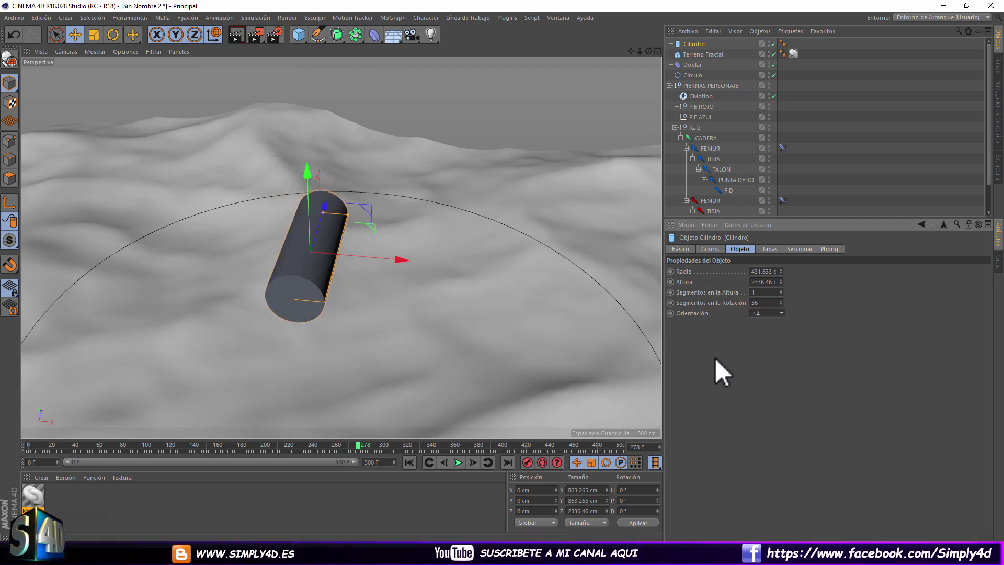
left_click(9, 61)
mouse_move(287, 161)
left_mouse_down("alt")
mouse_move(334, 165)
mouse_move(290, 269)
mouse_move(316, 174)
mouse_move(293, 199)
mouse_move(344, 146)
mouse_move(341, 201)
mouse_move(370, 206)
mouse_move(337, 221)
mouse_move(335, 207)
mouse_move(376, 211)
mouse_move(311, 205)
left_mouse_up("alt")
Check the walk at frame 421 and apply the Mat material to both cylinders.
left_click(824, 203)
left_click(459, 462)
mouse_move(362, 260)
left_mouse_down("alt")
mouse_move(347, 205)
mouse_move(353, 162)
mouse_move(354, 280)
left_mouse_up("alt")
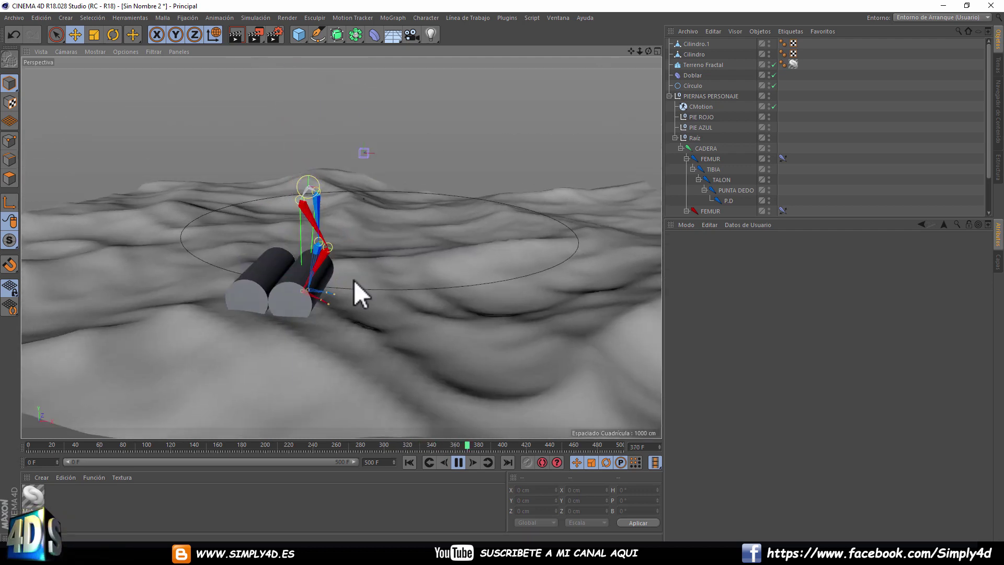
left_click(459, 462)
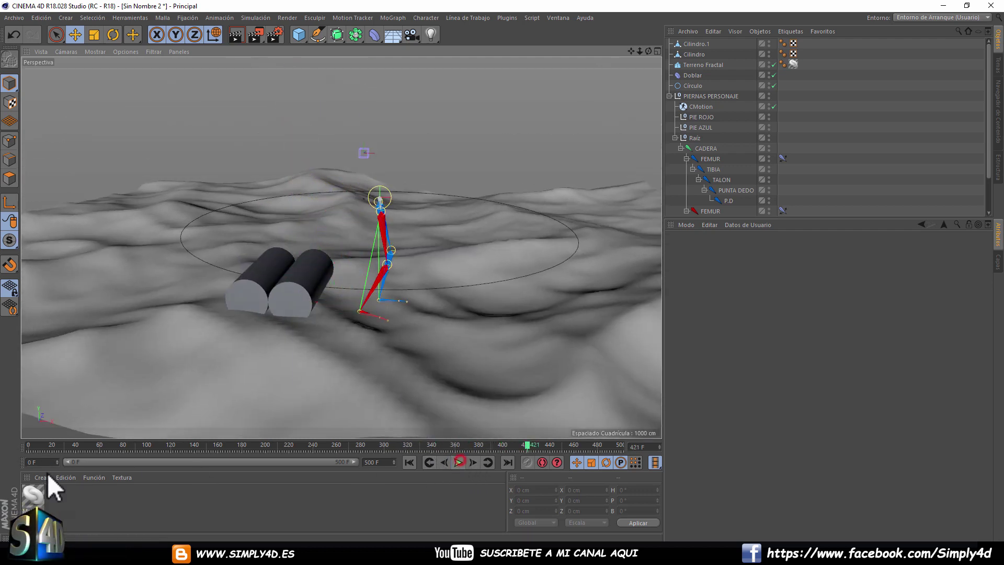
left_click_drag(33, 494, 260, 300)
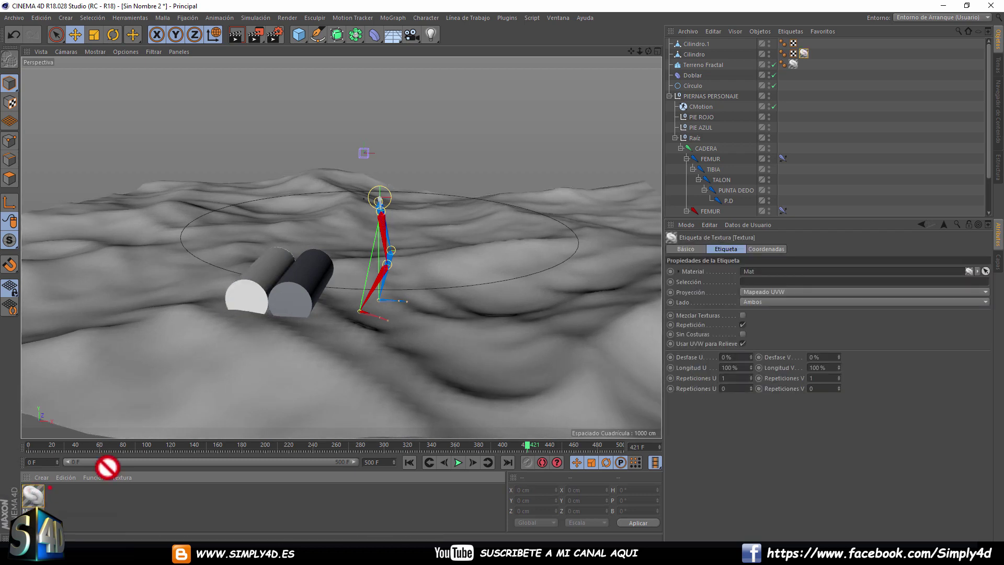
left_click_drag(107, 467, 302, 298)
mouse_move(528, 444)
left_mouse_down()
mouse_move(458, 449)
mouse_move(206, 421)
mouse_move(473, 422)
mouse_move(332, 416)
mouse_move(359, 413)
mouse_move(346, 413)
mouse_move(300, 240)
mouse_move(334, 206)
mouse_move(249, 296)
left_mouse_up()
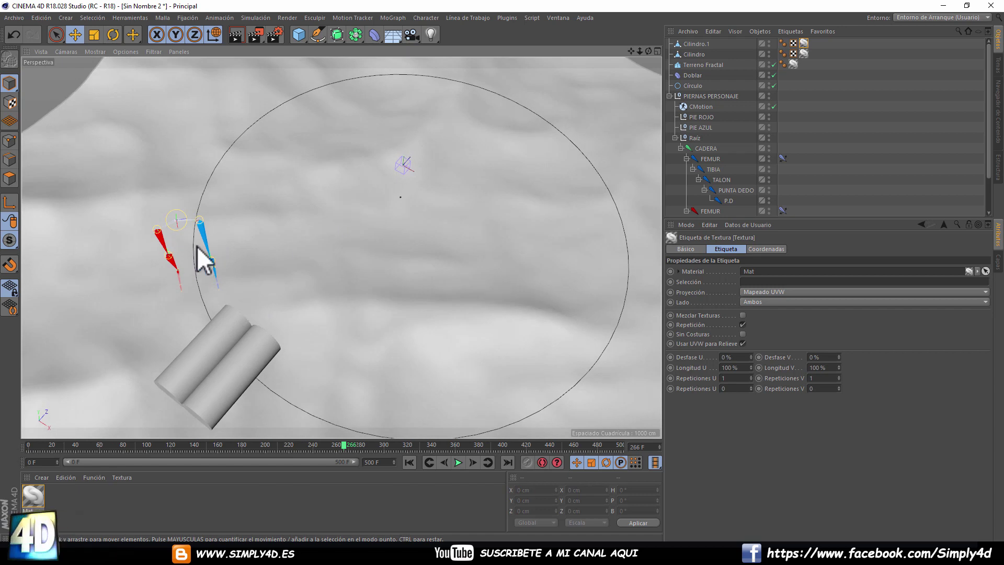
Move Cilindro.1 beside Cilindro, rotate both together, then select CMotion.
left_click(219, 341)
mouse_move(219, 341)
left_mouse_down()
mouse_move(258, 300)
mouse_move(261, 346)
mouse_move(290, 309)
left_mouse_up()
left_click(683, 55, "ctrl")
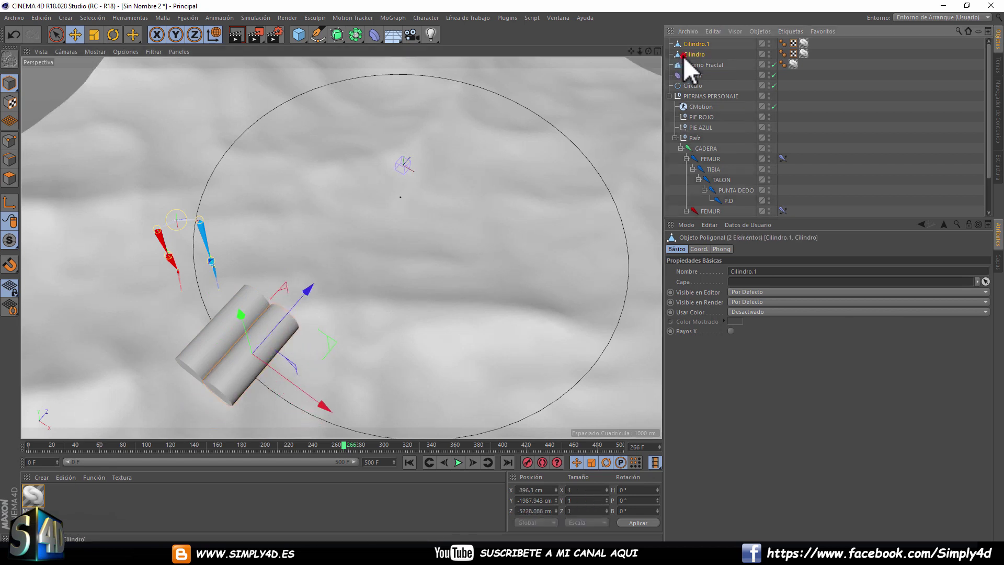
left_click(113, 35)
left_click_drag(286, 321, 289, 359)
left_click(885, 170)
mouse_move(332, 230)
left_mouse_down("alt")
mouse_move(278, 291)
mouse_move(355, 256)
left_mouse_up("alt")
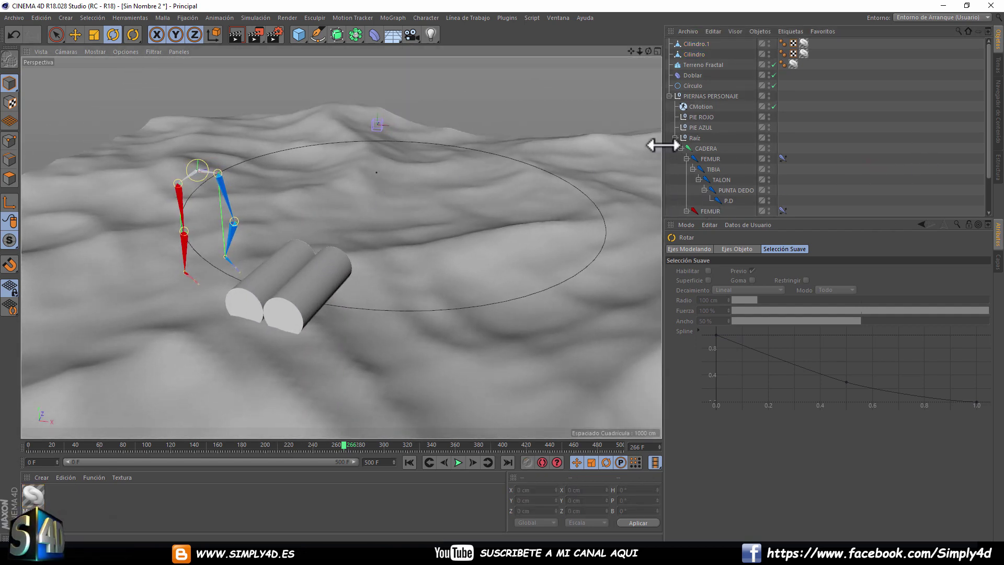
left_click(696, 106)
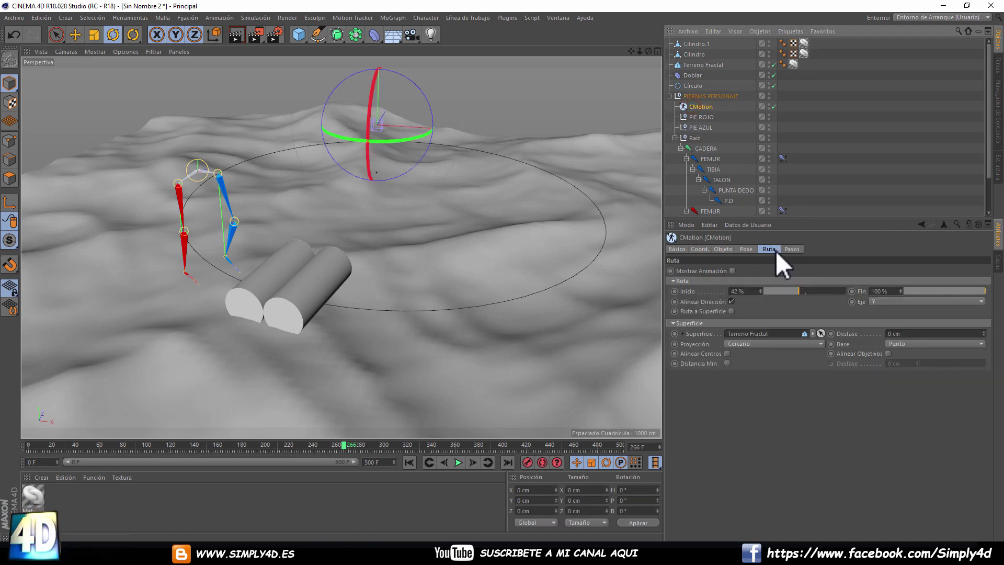
Turn on footstep generation in CMotion's footstep settings.
left_click(790, 249)
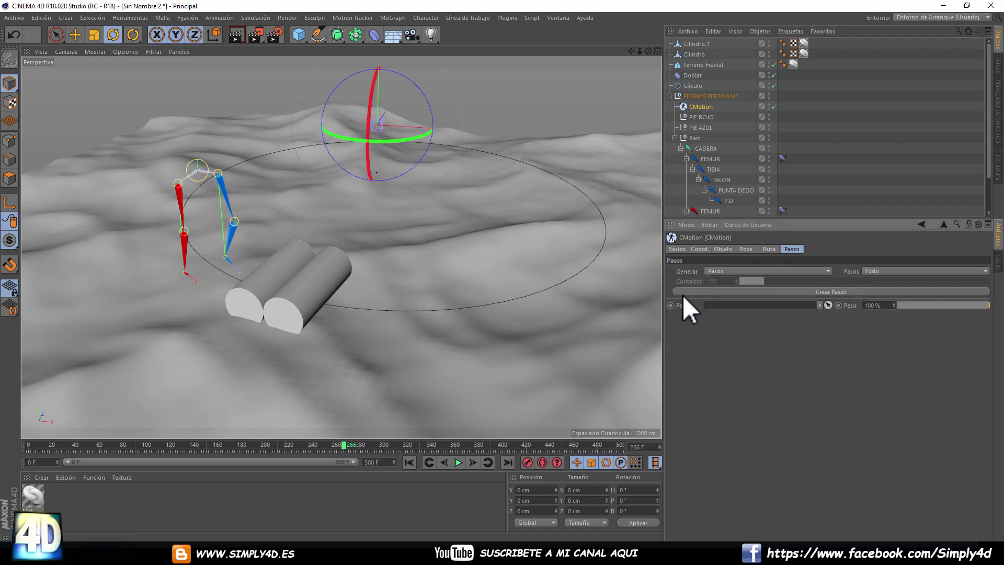
left_click(775, 291)
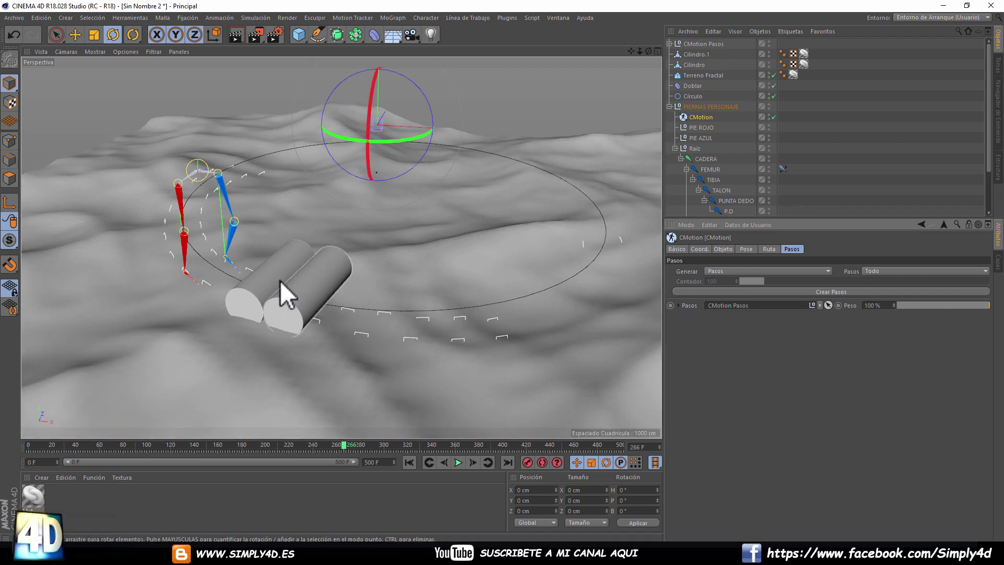
mouse_move(309, 189)
left_mouse_down("alt")
mouse_move(275, 202)
mouse_move(244, 234)
mouse_move(247, 225)
mouse_move(414, 466)
left_mouse_up("alt")
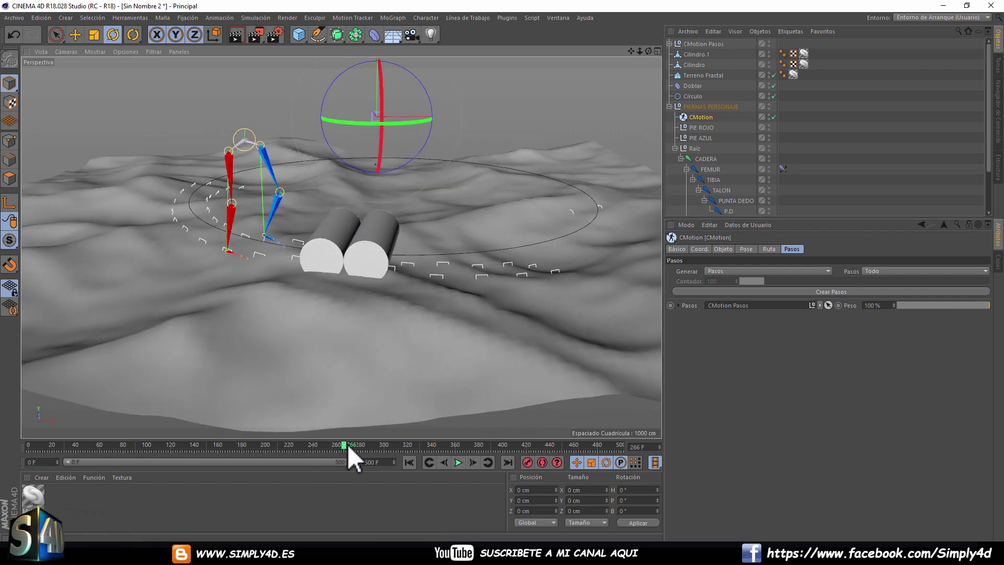
Preview the walk, stop at frame 180 and hide the fractal terrain in the viewport.
mouse_move(343, 443)
left_mouse_down()
mouse_move(202, 449)
mouse_move(673, 448)
mouse_move(11, 444)
left_mouse_up()
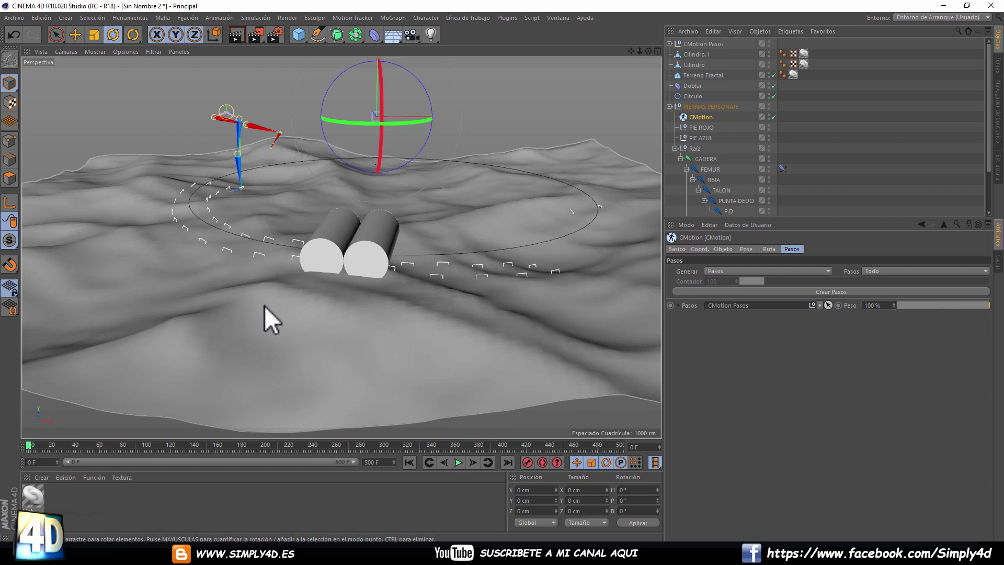
left_click(459, 461)
mouse_move(378, 234)
left_mouse_down("alt")
mouse_move(252, 202)
mouse_move(224, 205)
mouse_move(262, 216)
left_mouse_up("alt")
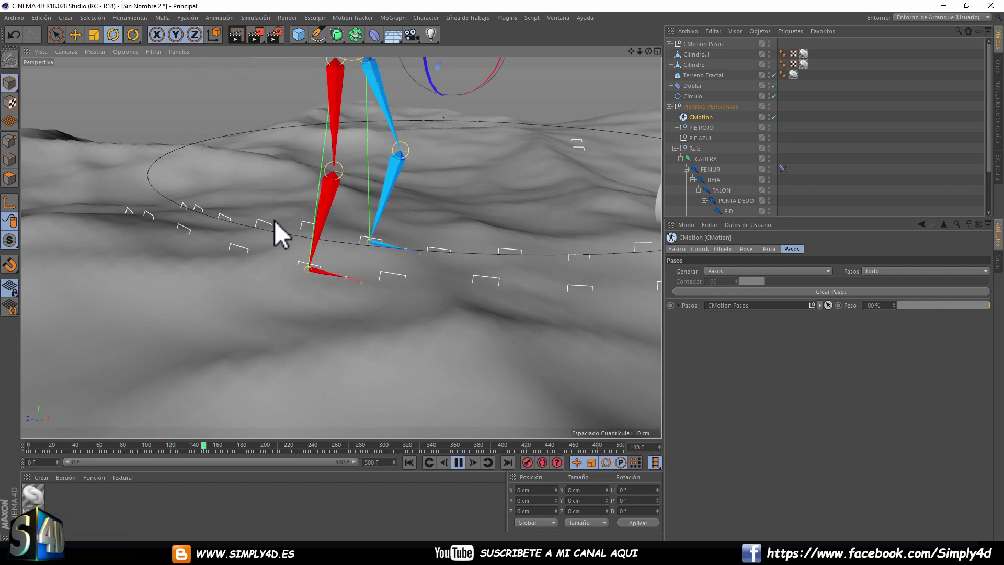
left_click(459, 461)
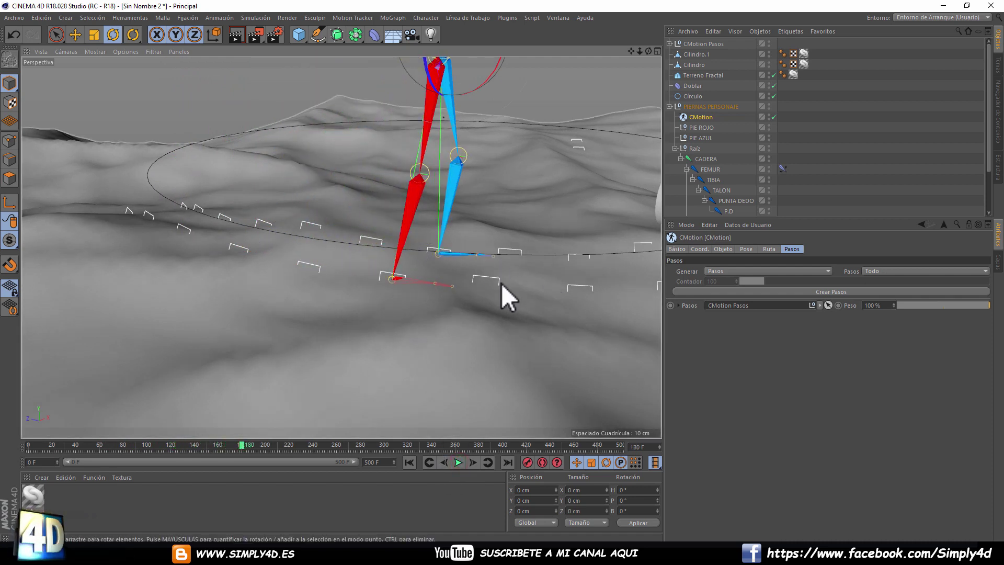
left_click(767, 74)
mouse_move(330, 137)
left_mouse_down("alt")
mouse_move(343, 125)
mouse_move(350, 149)
left_mouse_up("alt")
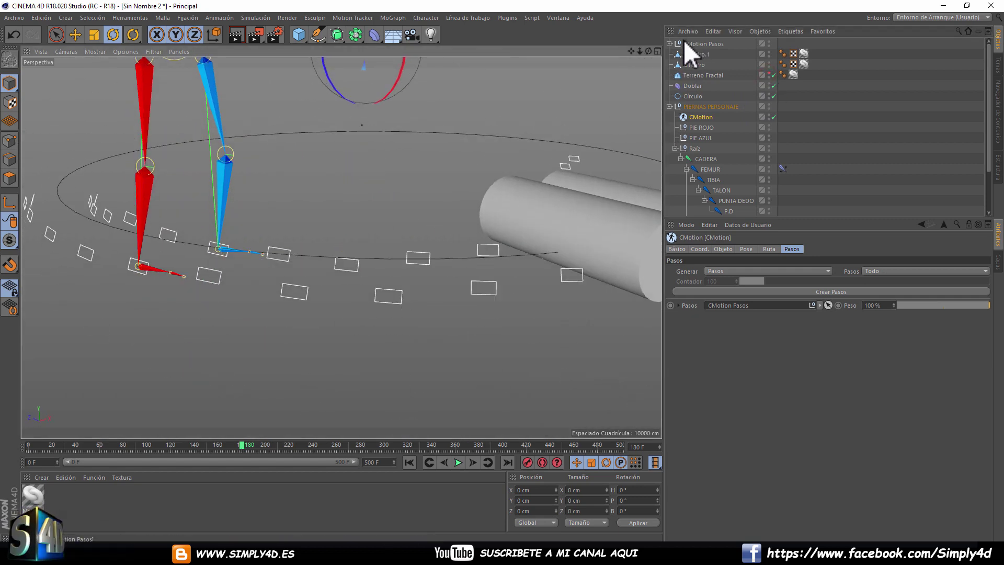
Select all 40 footstep children of CMotion Pasos, excluding the parent itself.
left_click(669, 44)
left_click(676, 53)
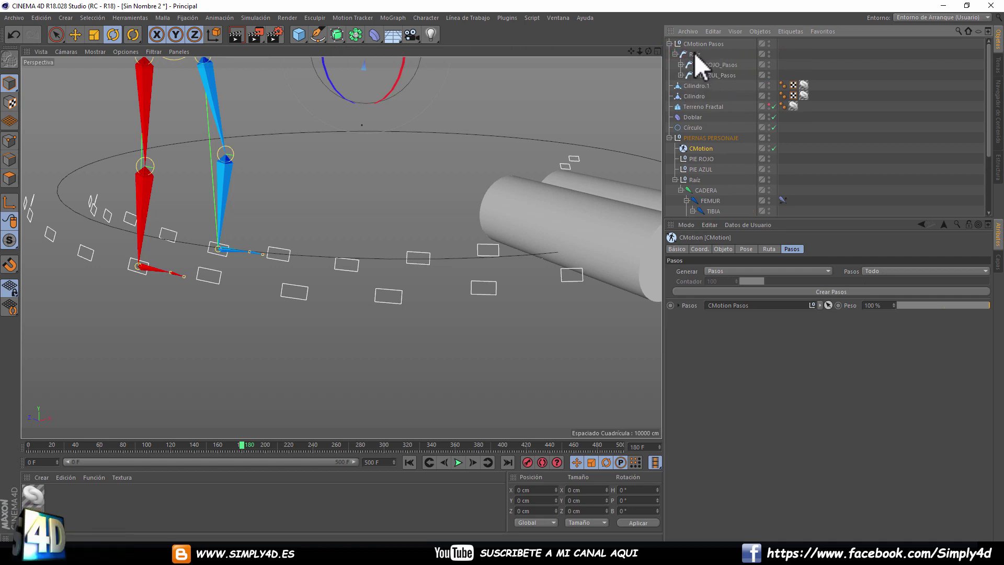
right_click(695, 44)
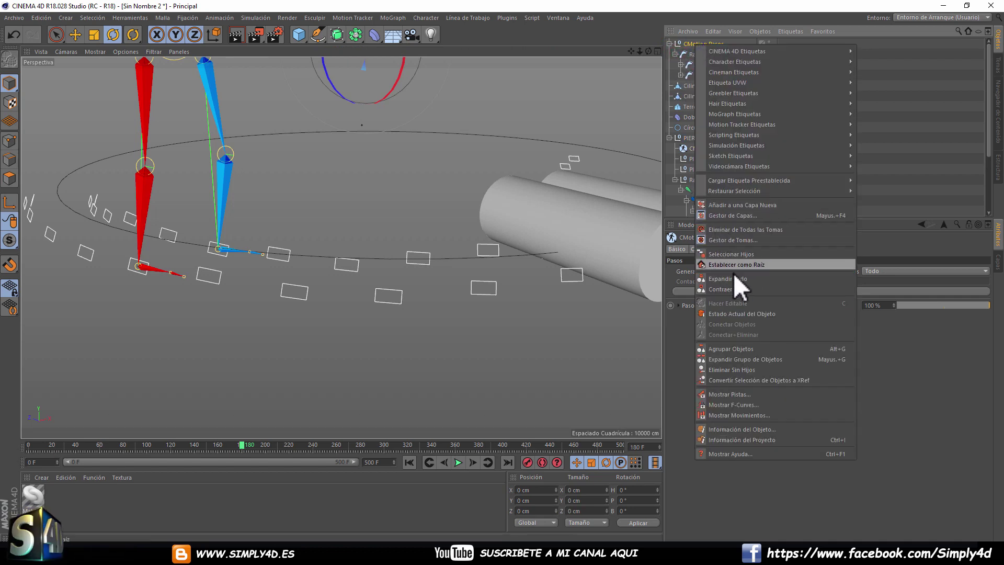
left_click(724, 255)
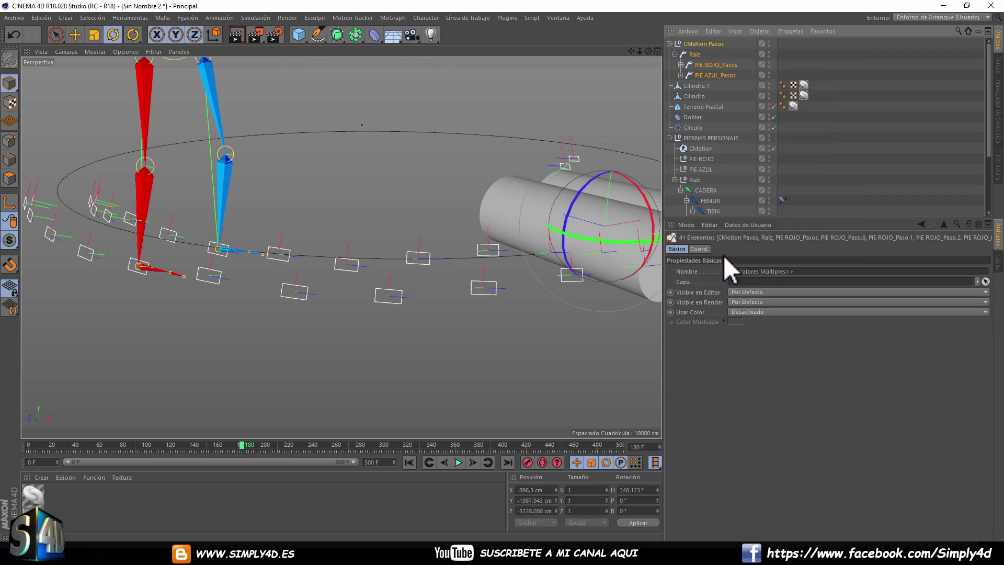
left_click(711, 43, "ctrl")
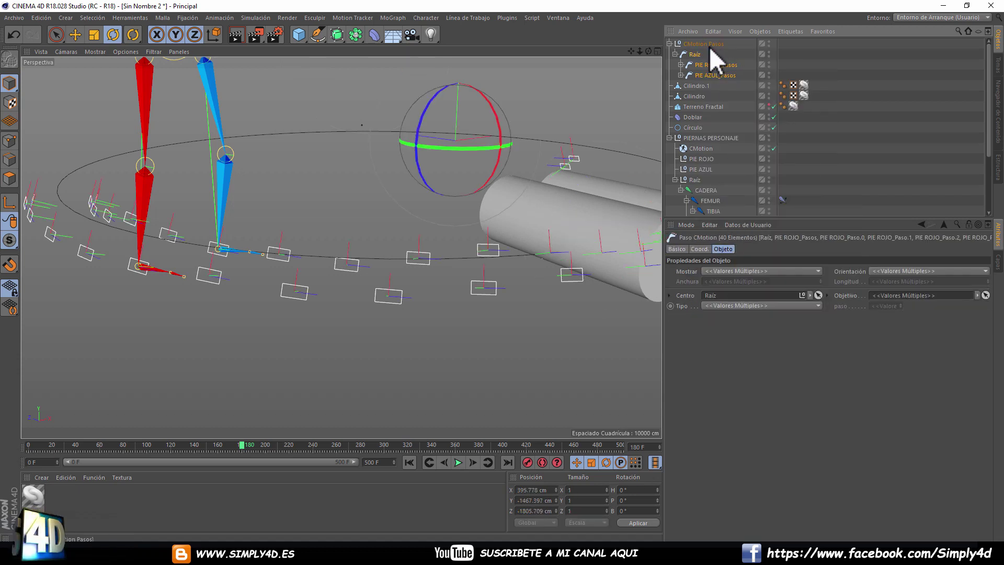
Set the footsteps' orientation to ZY after trying XZ and XY.
left_click(888, 272)
left_click(881, 306)
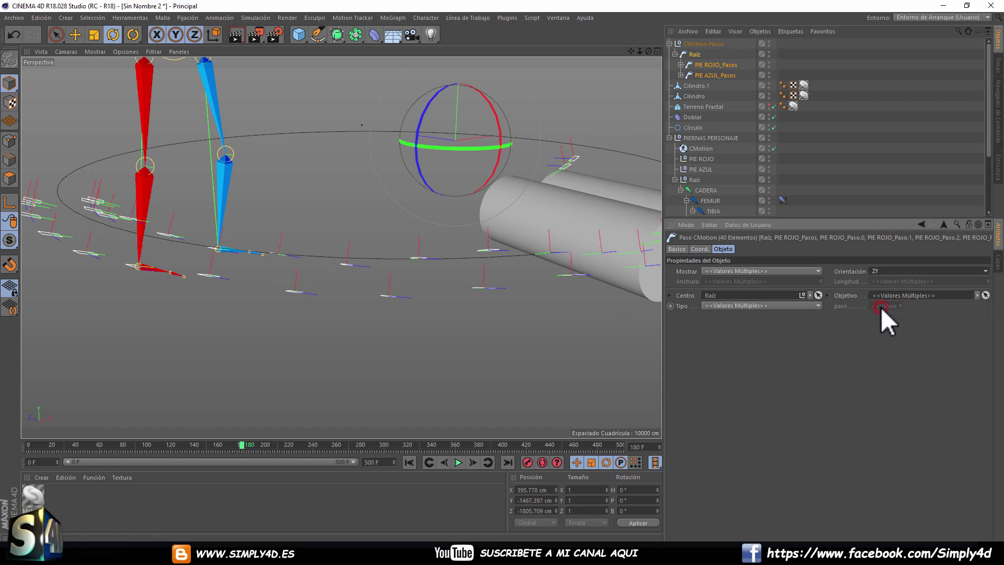
mouse_move(462, 281)
left_mouse_down("alt")
mouse_move(484, 299)
mouse_move(558, 301)
mouse_move(548, 295)
left_mouse_up("alt")
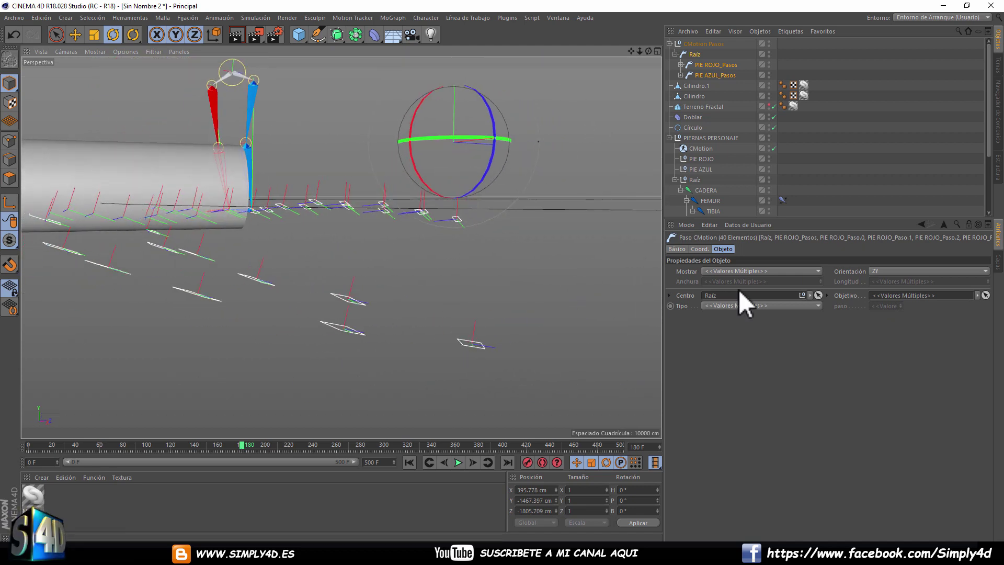
left_click(879, 272)
left_click(878, 302)
left_click(884, 273)
left_click(882, 272)
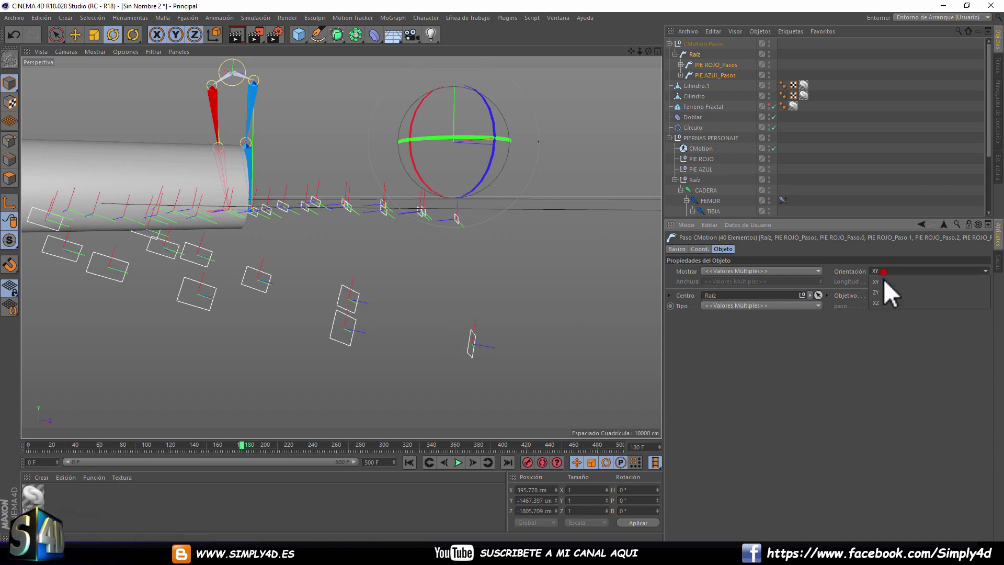
left_click(883, 291)
mouse_move(304, 243)
left_mouse_down("alt")
mouse_move(335, 231)
mouse_move(323, 229)
left_mouse_up("alt")
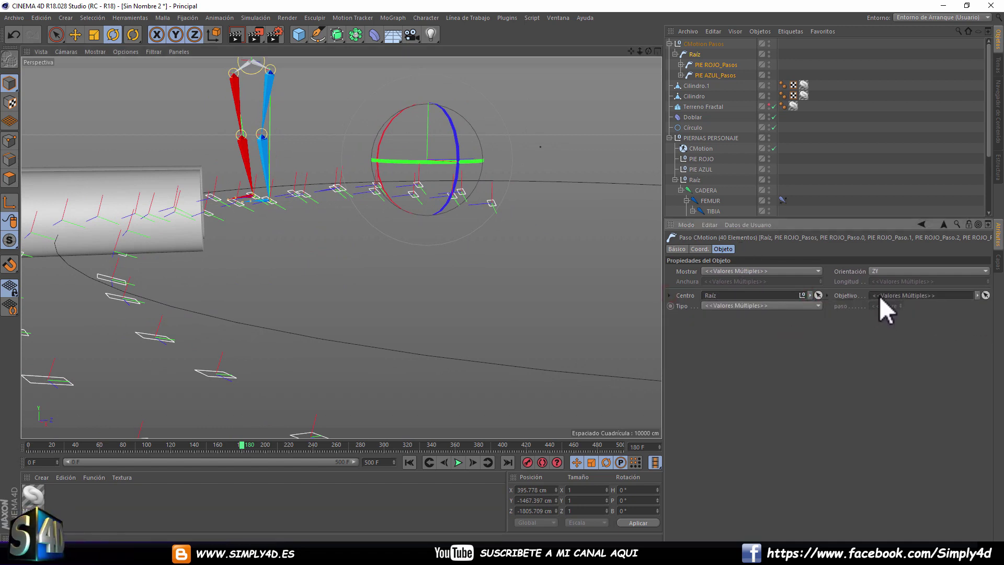
mouse_move(329, 256)
left_mouse_down("alt")
mouse_move(210, 238)
mouse_move(235, 190)
mouse_move(134, 217)
mouse_move(233, 270)
left_mouse_up("alt")
Rewind and play the walk to watch the legs step onto the footprints.
left_click(410, 462)
left_click(458, 462)
mouse_move(344, 262)
left_mouse_down("alt")
mouse_move(216, 269)
mouse_move(304, 277)
left_mouse_up("alt")
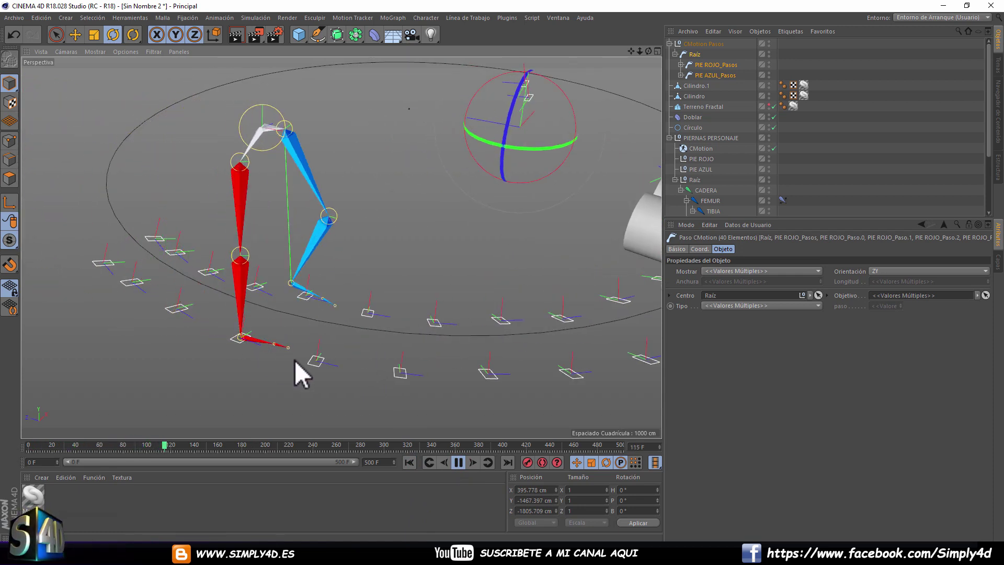
Pause playback and frame the legs and cylinders where the foot reaches them.
left_click(459, 462)
mouse_move(470, 274)
left_mouse_down("alt")
mouse_move(269, 236)
mouse_move(414, 269)
left_mouse_up("alt")
mouse_move(414, 269)
right_mouse_down("alt")
mouse_move(405, 259)
mouse_move(285, 382)
mouse_move(340, 456)
right_mouse_up("alt")
left_click_drag(346, 446, 400, 447)
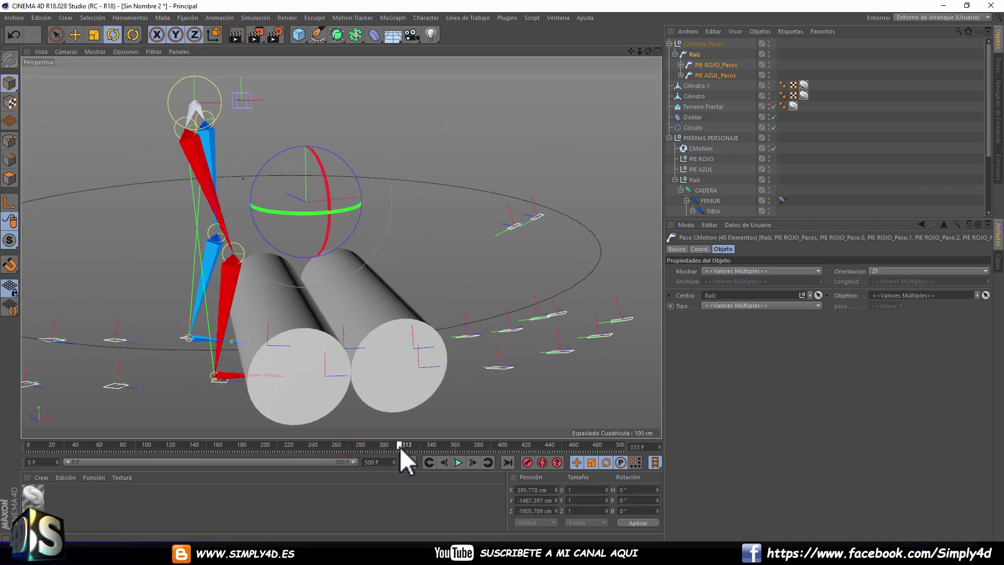
Lift the red footstep PIE ROJO_Paso.11 up onto the cylinders.
left_click(224, 382)
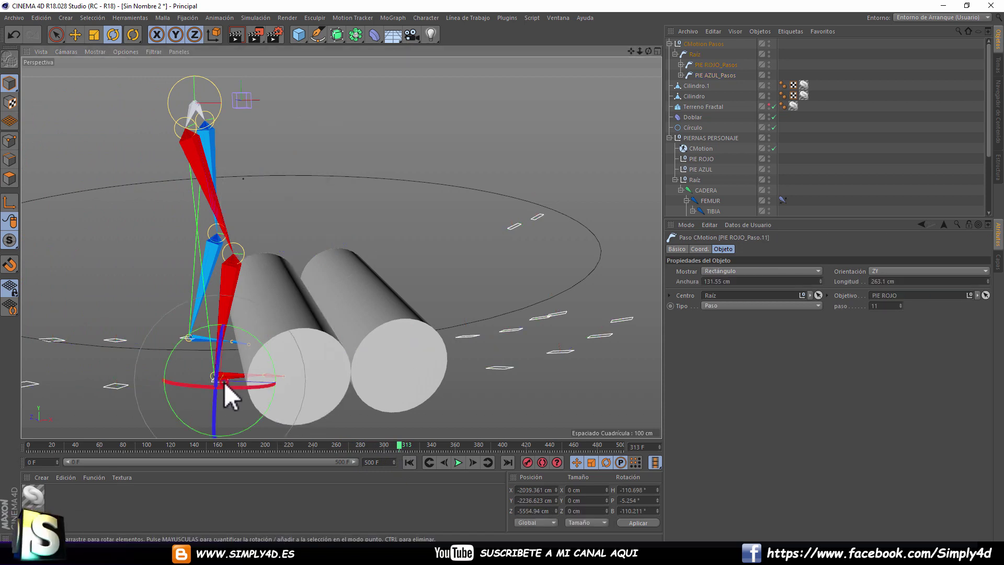
left_click(74, 35)
mouse_move(267, 328)
left_mouse_down()
mouse_move(326, 230)
mouse_move(334, 246)
mouse_move(230, 247)
mouse_move(199, 262)
mouse_move(216, 250)
mouse_move(162, 254)
mouse_move(308, 236)
mouse_move(264, 253)
mouse_move(460, 242)
mouse_move(476, 251)
mouse_move(377, 233)
left_mouse_up()
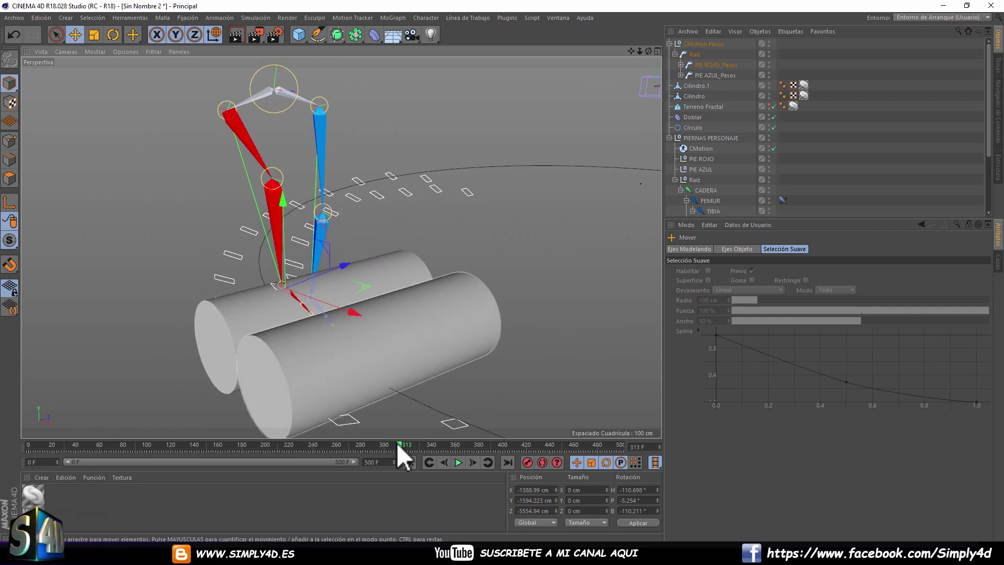
Step forward a few frames and orbit to check the red leg's pose over the cylinders.
left_click(473, 463)
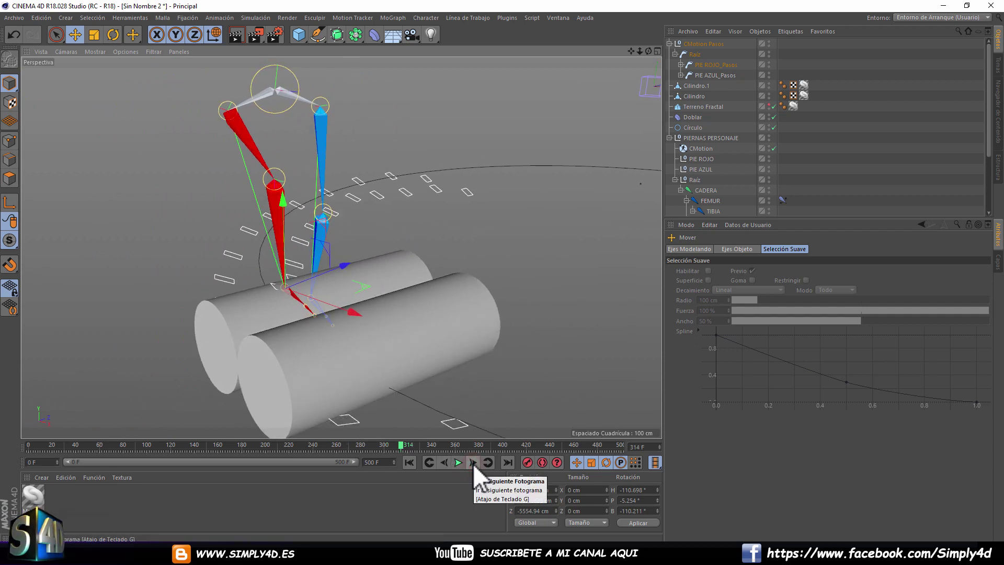
left_click(473, 463)
left_click(472, 463)
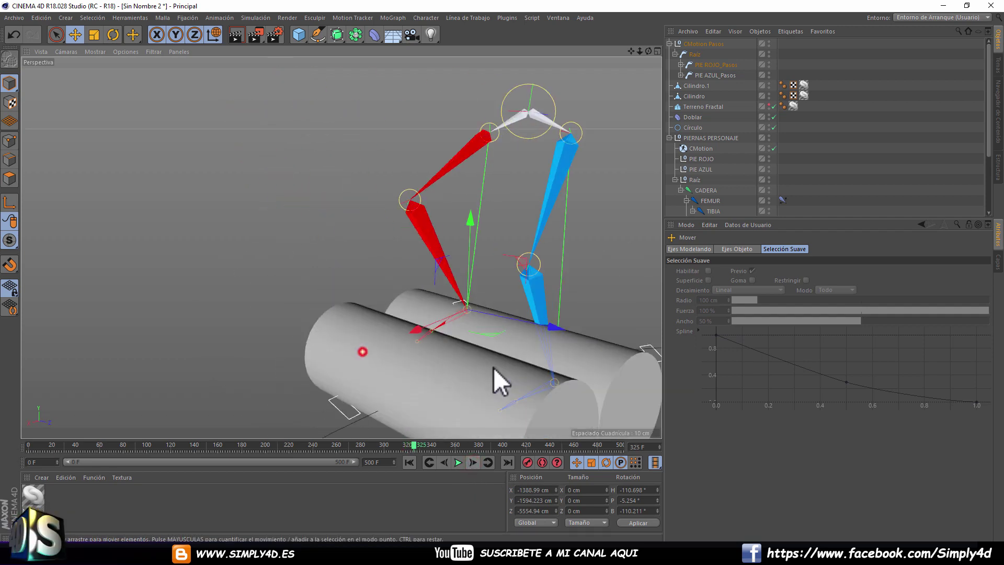
mouse_move(494, 367)
left_mouse_down("alt")
mouse_move(366, 189)
mouse_move(377, 219)
left_mouse_up("alt")
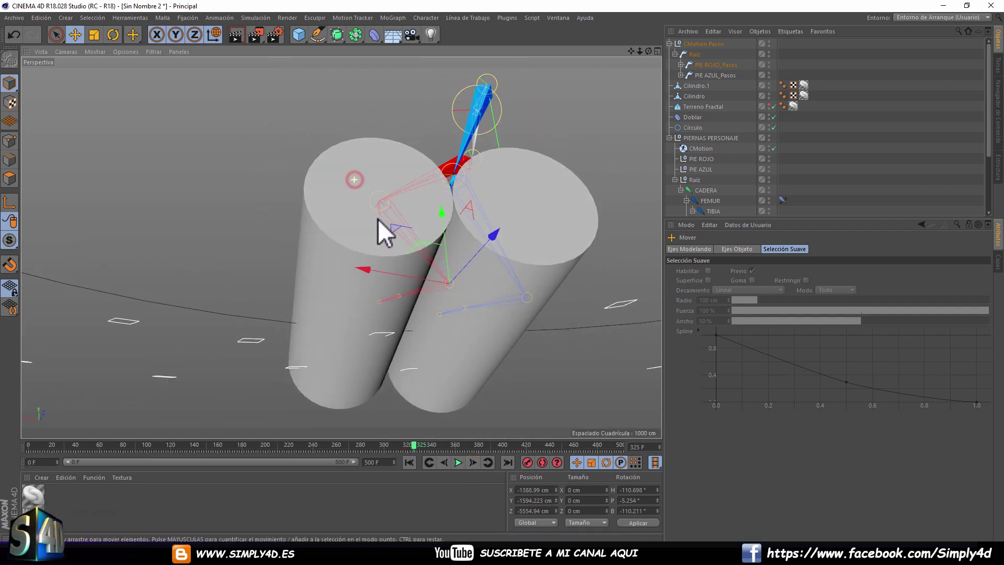
left_click_drag(453, 215, 441, 366, "alt")
mouse_move(418, 447)
left_mouse_down()
mouse_move(394, 441)
mouse_move(417, 440)
left_mouse_up()
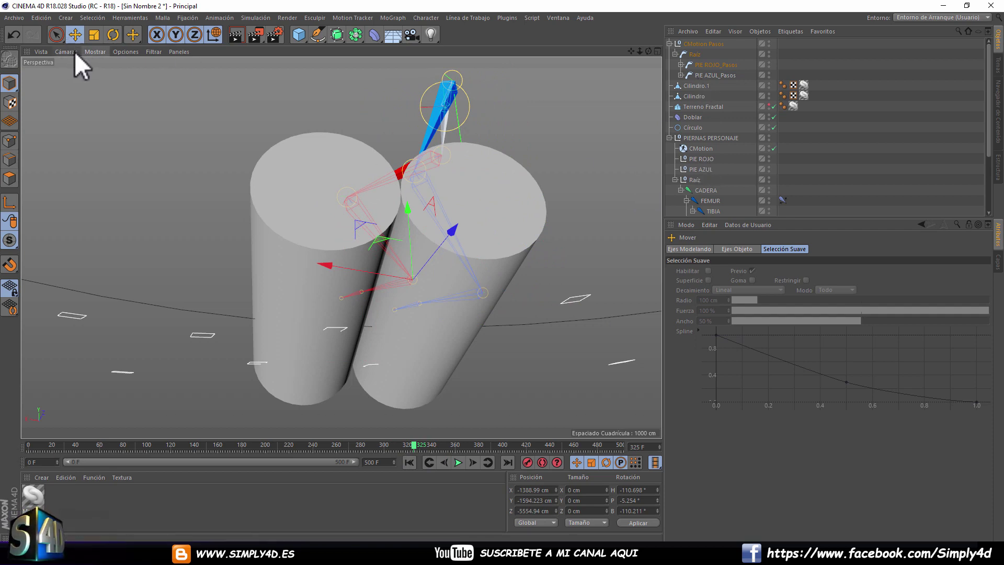
Switch the viewport to wireframe and scrub to frame 311 with the cylinders in view.
left_click(87, 53)
left_click(105, 129)
mouse_move(451, 355)
left_mouse_down("alt")
mouse_move(372, 274)
mouse_move(344, 274)
mouse_move(466, 338)
mouse_move(533, 265)
mouse_move(590, 281)
mouse_move(485, 278)
mouse_move(460, 254)
mouse_move(412, 283)
mouse_move(416, 206)
mouse_move(491, 212)
mouse_move(261, 225)
mouse_move(261, 208)
mouse_move(393, 225)
mouse_move(339, 256)
mouse_move(309, 255)
mouse_move(357, 231)
mouse_move(422, 225)
left_mouse_up("alt")
mouse_move(413, 448)
left_mouse_down()
mouse_move(432, 448)
mouse_move(347, 444)
left_mouse_up()
mouse_move(369, 314)
left_mouse_down("alt")
mouse_move(391, 199)
mouse_move(235, 232)
left_mouse_up("alt")
mouse_move(347, 444)
left_mouse_down()
mouse_move(422, 442)
mouse_move(411, 442)
left_mouse_up()
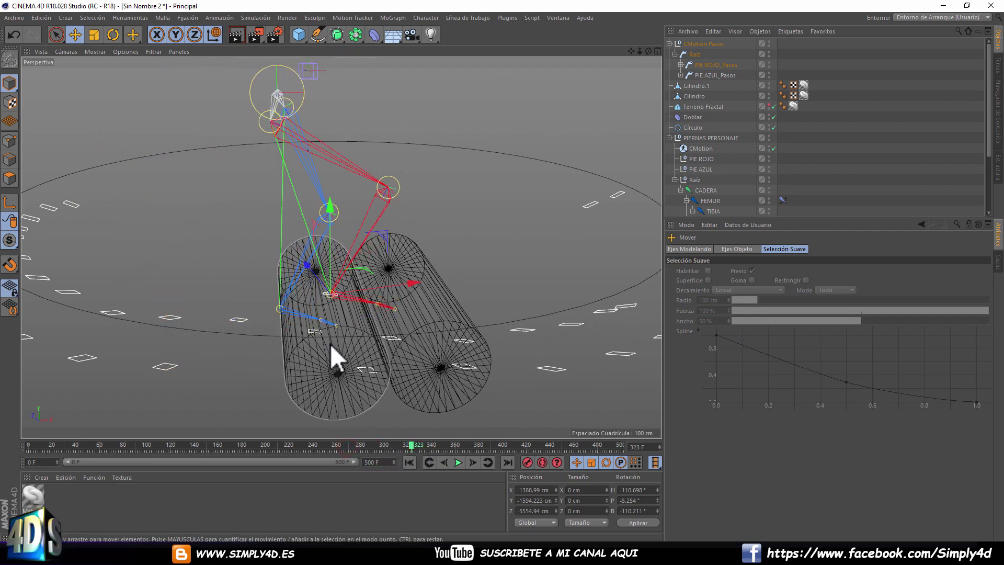
Raise the blue footstep PIE AZUL_Paso.11 along Y to -1547.541 cm onto the cylinder.
scroll(315, 331, "up", 3)
scroll(314, 331, "up", 3)
left_click(312, 331)
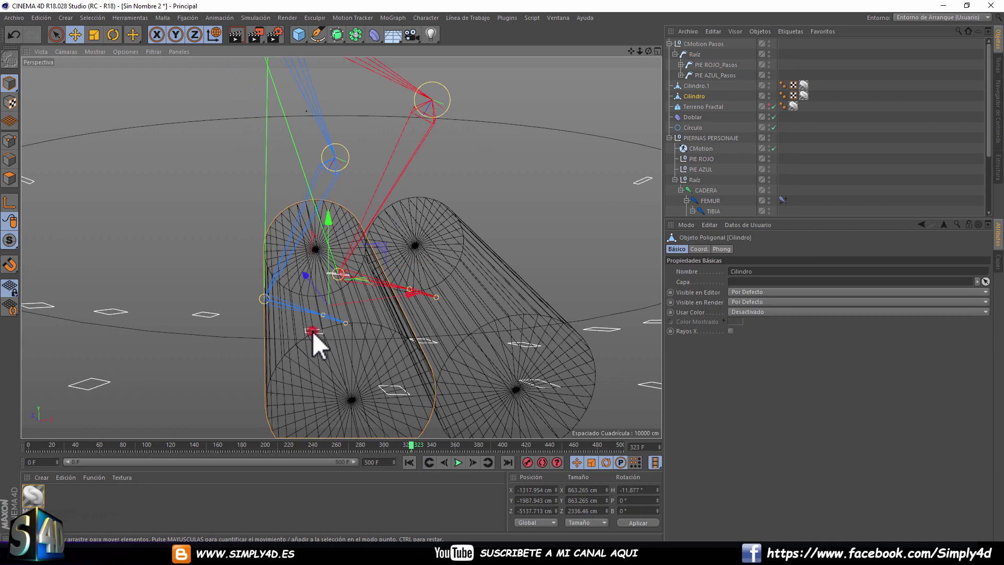
scroll(311, 331, "up", 2)
scroll(311, 332, "up", 2)
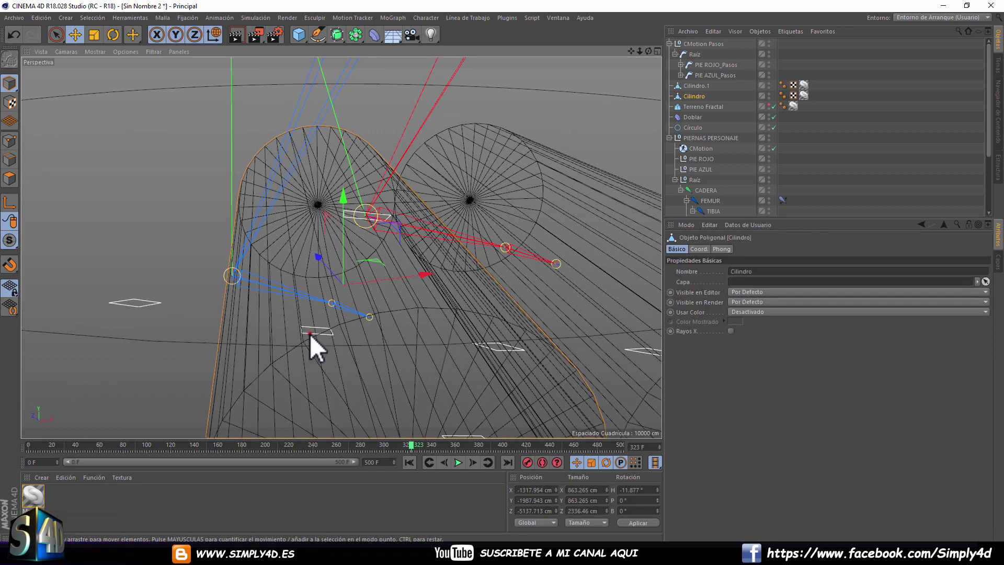
left_click(310, 332)
left_click_drag(318, 310, 328, 133)
Orbit and zoom to inspect the raised blue step on the cylinders.
mouse_move(241, 137)
left_mouse_down("alt")
mouse_move(385, 168)
mouse_move(307, 161)
mouse_move(292, 234)
left_mouse_up("alt")
scroll(278, 161, "up", 5)
scroll(290, 159, "up", 2)
scroll(266, 225, "down", 5)
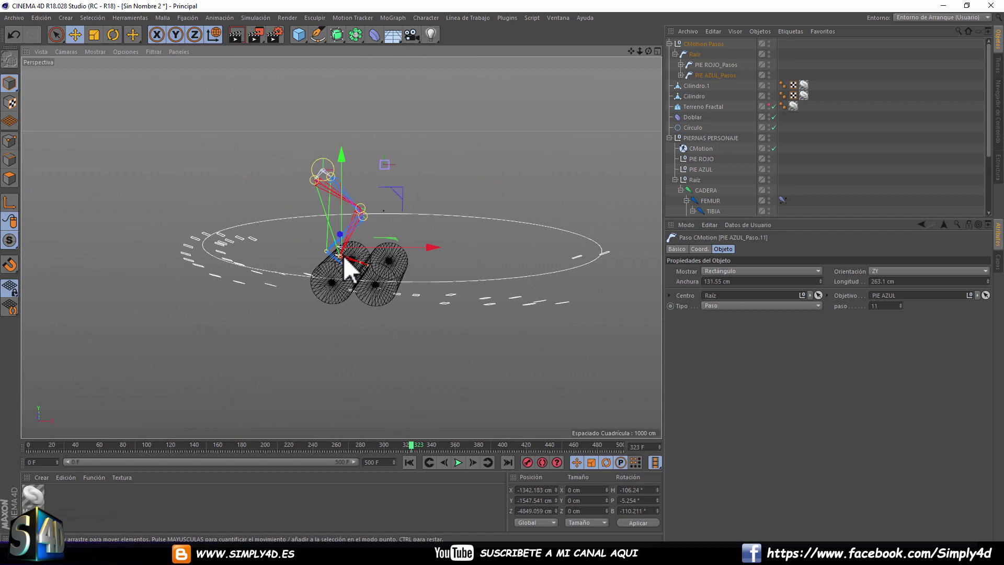
Check the raised blue step, then lift a red footstep and slide it along X.
scroll(347, 264, "up", 2)
scroll(341, 258, "up", 3)
scroll(349, 264, "up", 3)
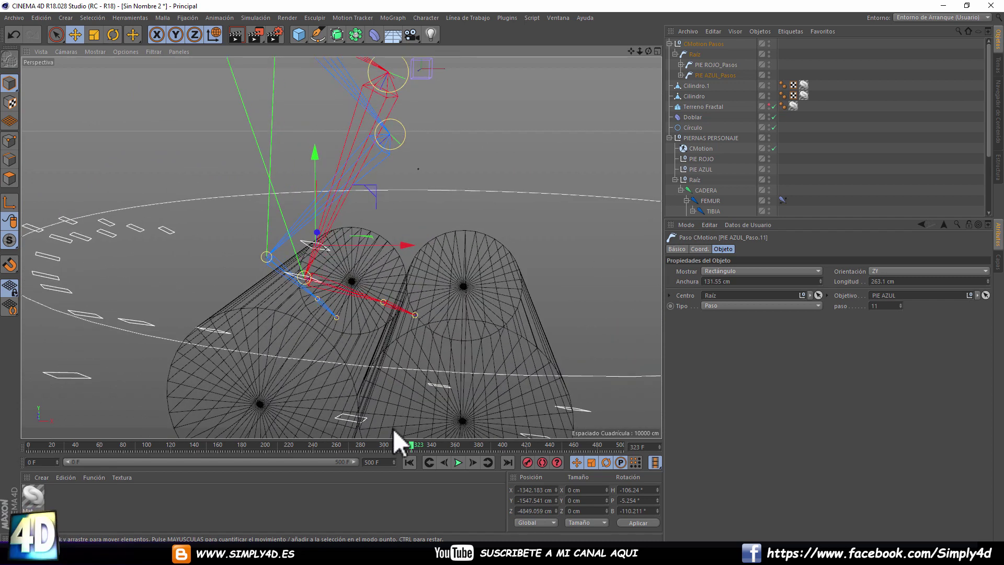
left_click_drag(411, 444, 438, 438)
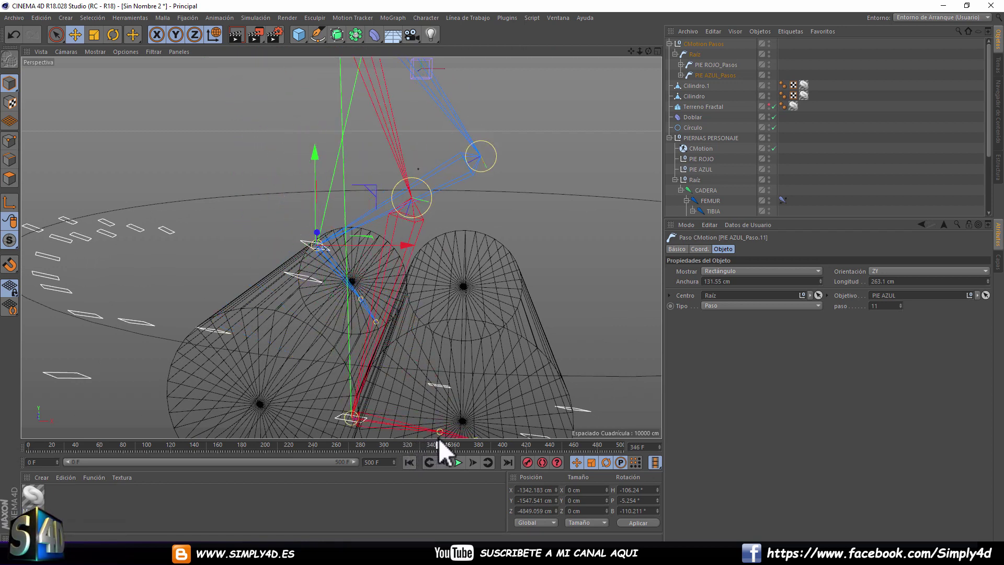
left_click(338, 419)
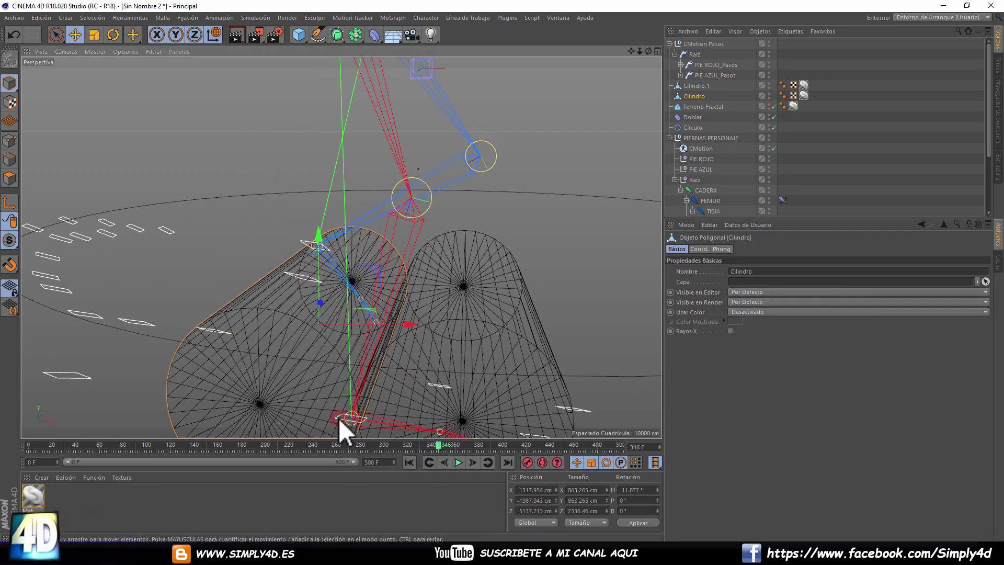
mouse_move(407, 384)
left_mouse_down("alt")
mouse_move(334, 413)
mouse_move(375, 388)
mouse_move(351, 304)
mouse_move(338, 342)
mouse_move(419, 307)
mouse_move(504, 78)
mouse_move(485, 115)
left_mouse_up("alt")
right_click_drag(485, 115, 502, 92, "alt")
mouse_move(502, 92)
left_mouse_down("alt")
mouse_move(417, 116)
mouse_move(446, 112)
mouse_move(522, 139)
mouse_move(481, 108)
mouse_move(298, 197)
mouse_move(283, 209)
mouse_move(293, 220)
left_mouse_up("alt")
mouse_move(300, 277)
left_mouse_down()
mouse_move(363, 251)
mouse_move(377, 272)
mouse_move(321, 240)
mouse_move(329, 183)
mouse_move(413, 387)
left_mouse_up()
Raise the blue footstep PIE AZUL_Paso.12 onto the cylinder around frame 362.
left_click(345, 395)
left_click_drag(451, 444, 457, 441)
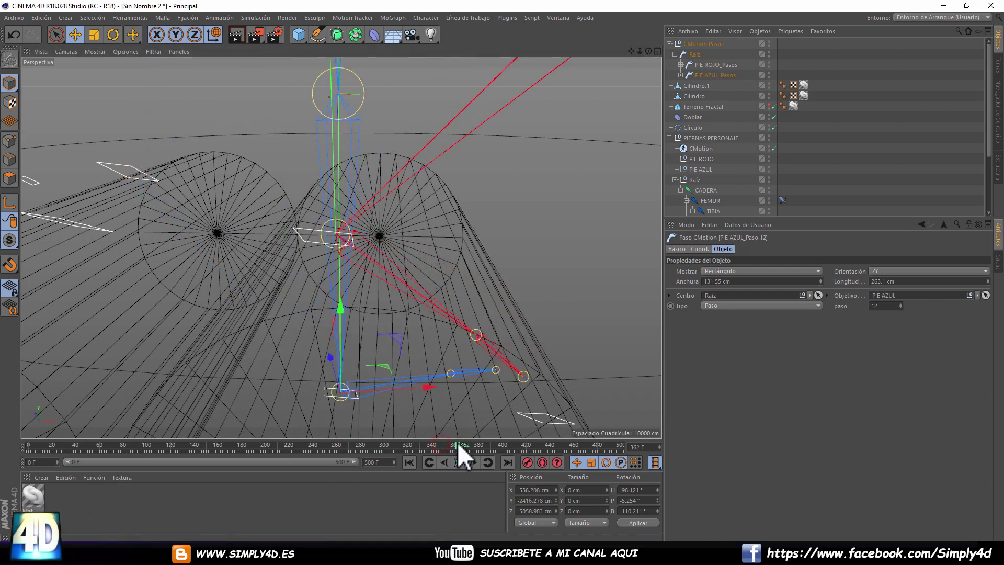
left_click_drag(343, 300, 392, 95)
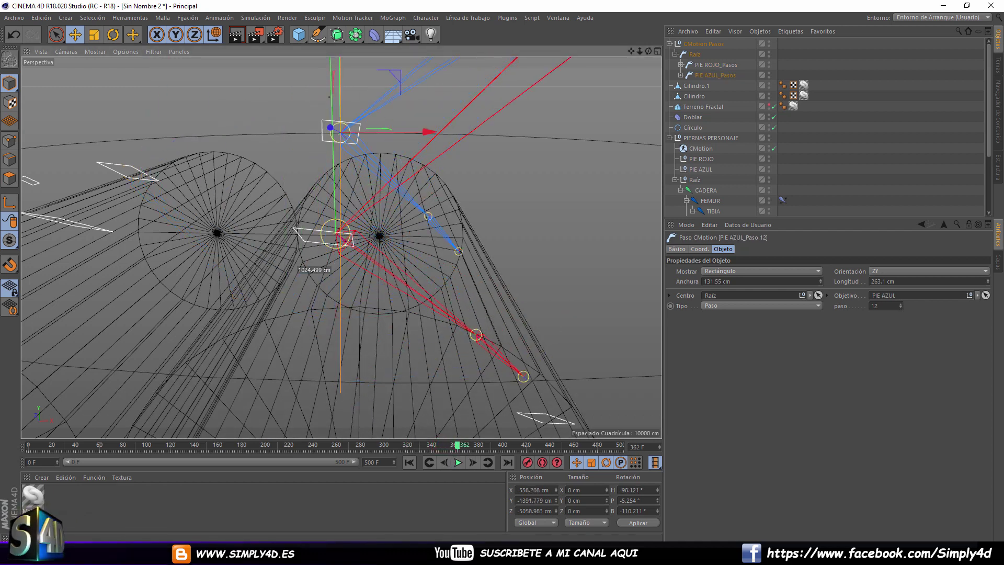
mouse_move(404, 134)
left_mouse_down("alt")
mouse_move(387, 163)
mouse_move(403, 281)
mouse_move(350, 209)
mouse_move(291, 211)
mouse_move(407, 301)
left_mouse_up("alt")
left_click_drag(464, 446, 475, 444)
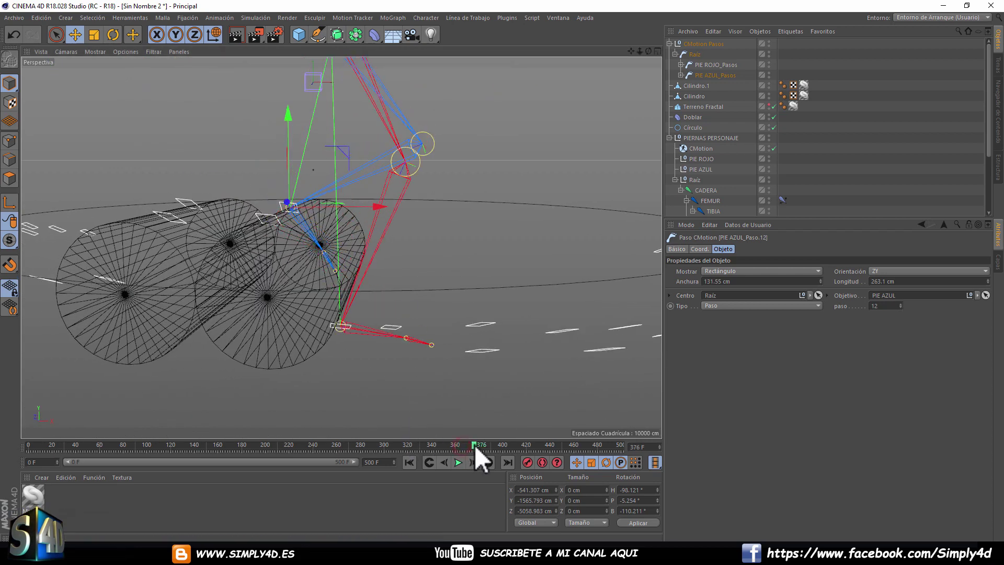
Move PIE ROJO_Paso.13 along X so it sits on the cylinder.
scroll(340, 339, "up", 2)
scroll(337, 334, "up", 3)
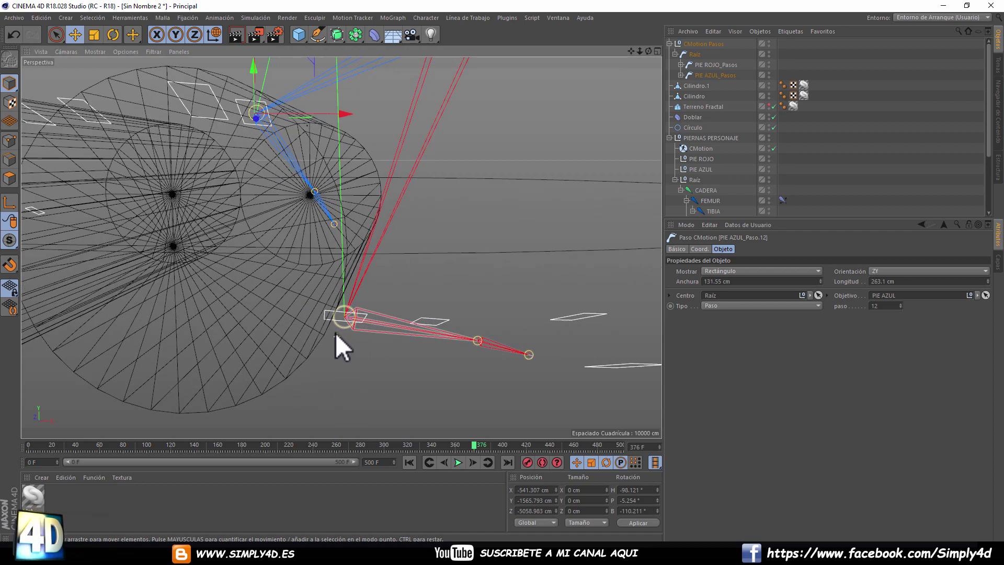
scroll(335, 333, "up", 3)
left_click(324, 312)
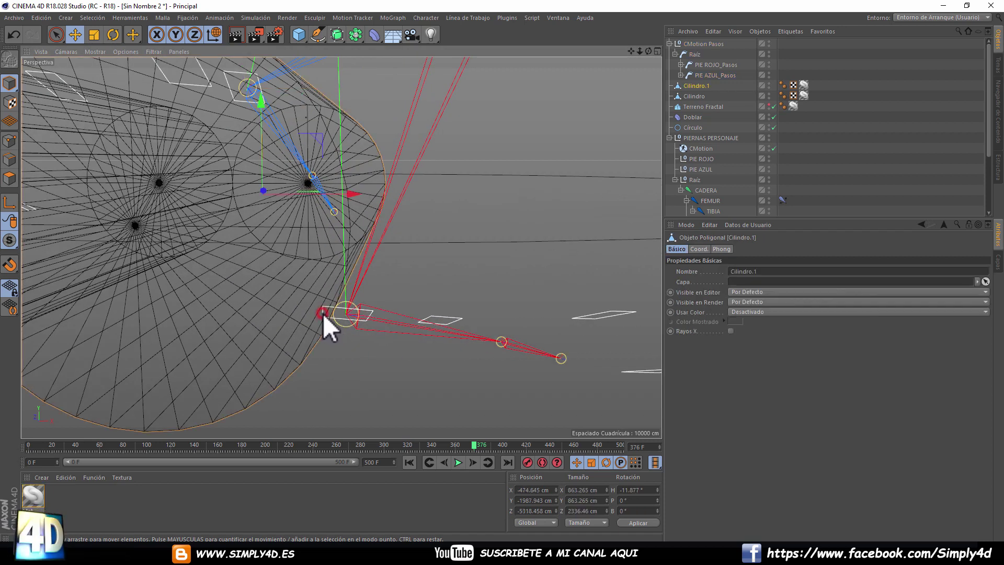
scroll(323, 313, "up", 3)
left_click(322, 312)
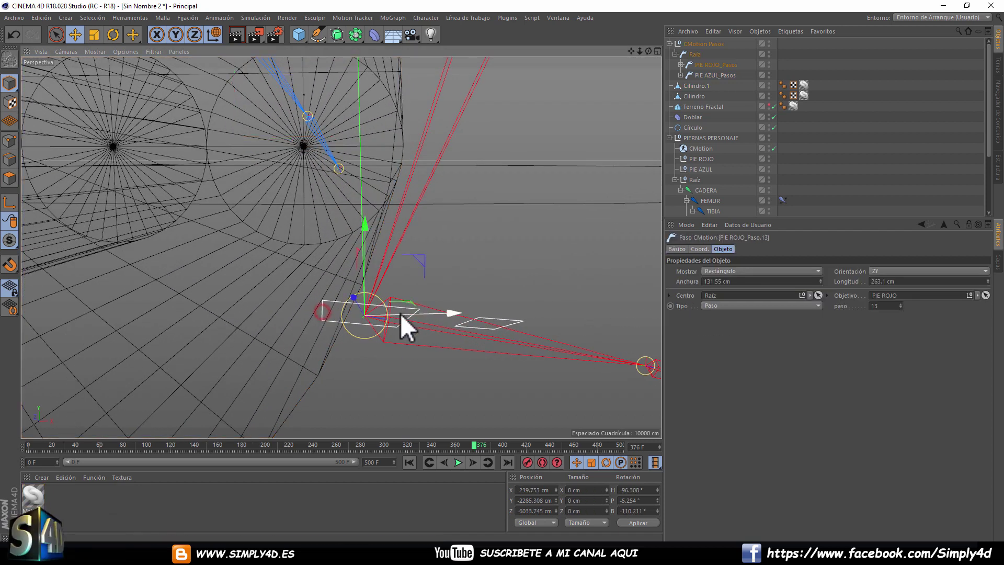
left_click_drag(400, 312, 545, 315)
mouse_move(391, 307)
left_mouse_down("alt")
mouse_move(593, 321)
mouse_move(516, 319)
mouse_move(329, 263)
mouse_move(366, 340)
left_mouse_up("alt")
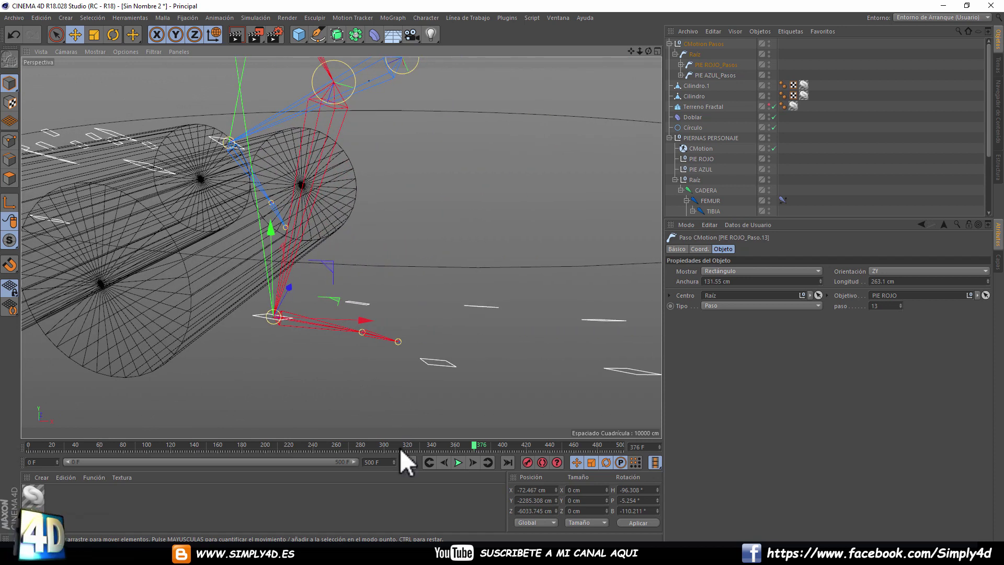
Scrub frames 282 to 310 to check the red foot landing on the cylinder.
left_click_drag(477, 445, 362, 445)
mouse_move(351, 271)
left_mouse_down("alt")
mouse_move(341, 240)
mouse_move(221, 218)
mouse_move(372, 256)
mouse_move(292, 237)
left_mouse_up("alt")
scroll(227, 200, "down", 3)
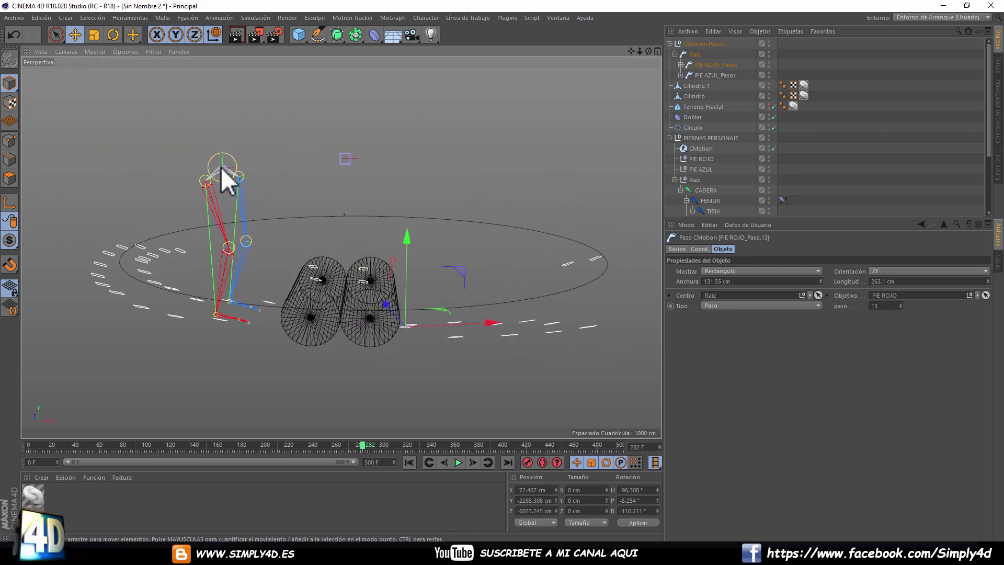
mouse_move(362, 445)
left_mouse_down()
mouse_move(419, 447)
mouse_move(372, 446)
mouse_move(416, 443)
mouse_move(374, 443)
mouse_move(399, 441)
mouse_move(387, 441)
left_mouse_up()
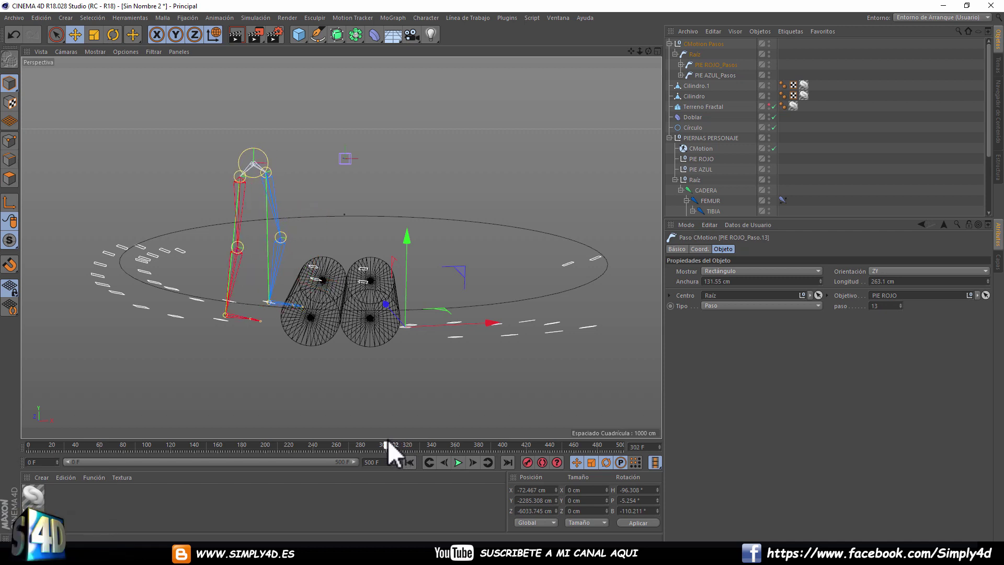
Raise the CADERA hip joint up and forward around frame 315.
left_click(261, 153)
left_click(704, 189)
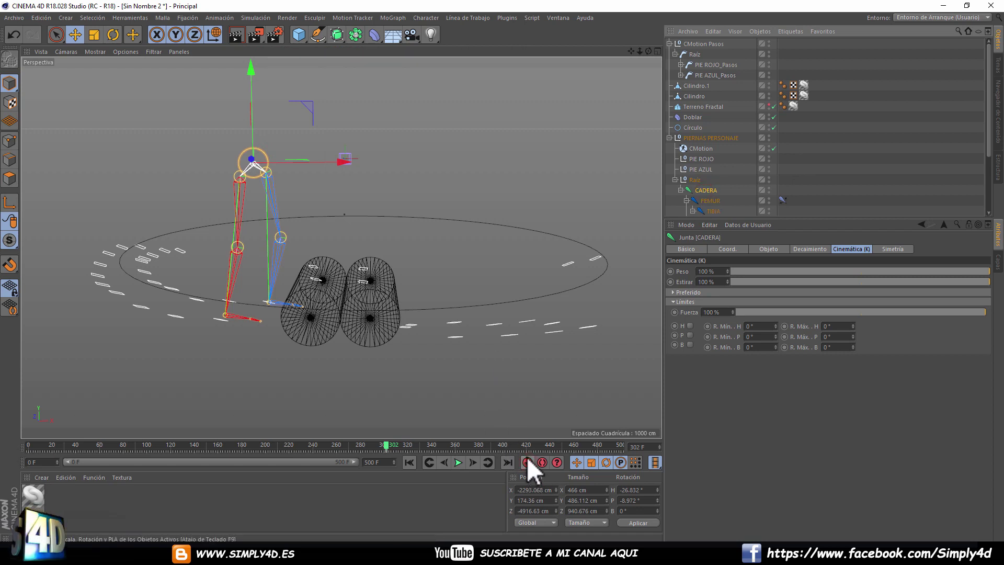
left_click_drag(389, 448, 409, 438)
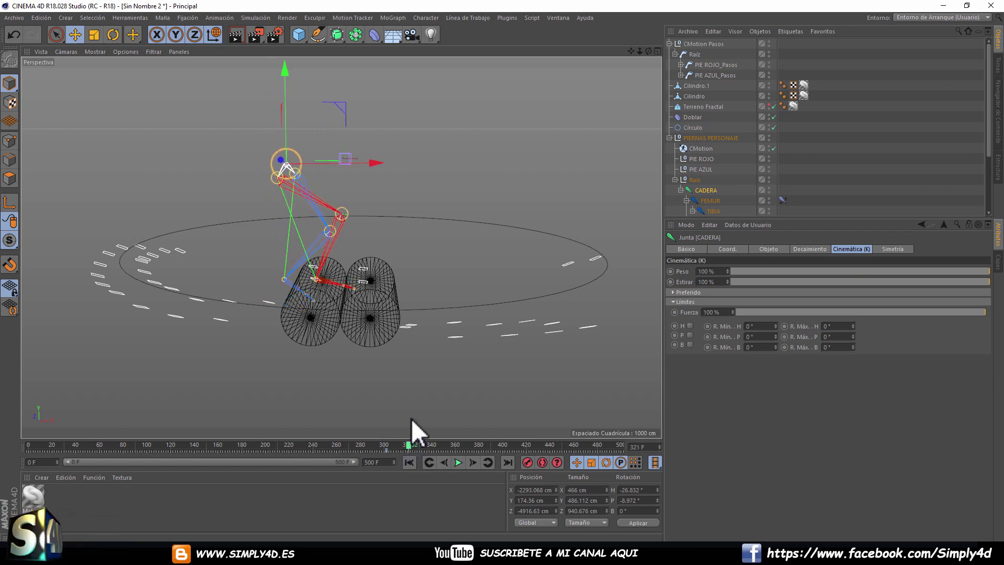
left_click_drag(350, 95, 367, 80)
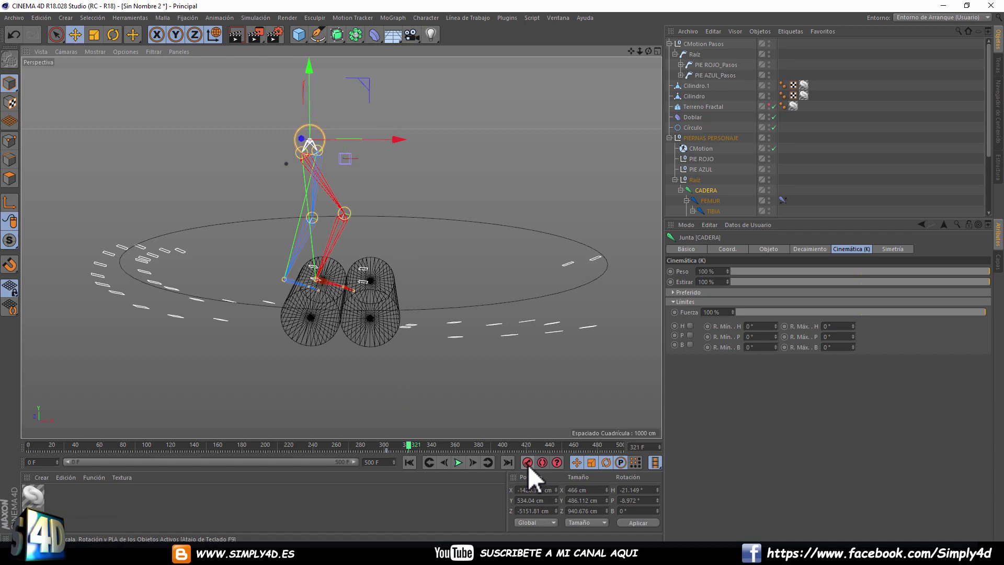
mouse_move(408, 444)
left_mouse_down()
mouse_move(381, 438)
mouse_move(398, 435)
mouse_move(403, 450)
mouse_move(460, 442)
left_mouse_up()
Retime the hip keyframes to frames 364 and 330 and lower the hip height.
mouse_move(397, 442)
left_mouse_down()
mouse_move(432, 443)
mouse_move(372, 444)
mouse_move(414, 444)
left_mouse_up()
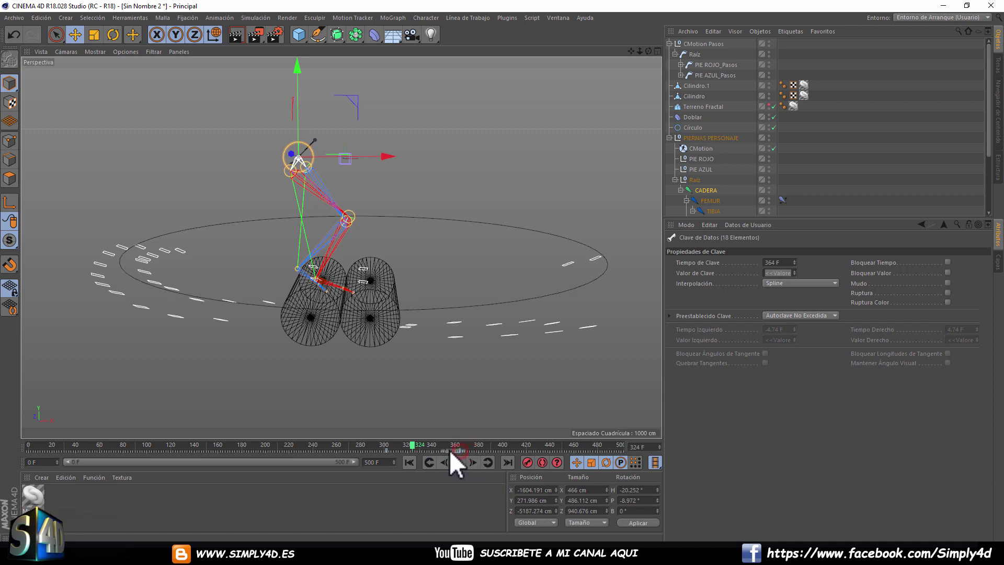
mouse_move(460, 451)
left_mouse_down()
mouse_move(414, 450)
mouse_move(472, 445)
left_mouse_up()
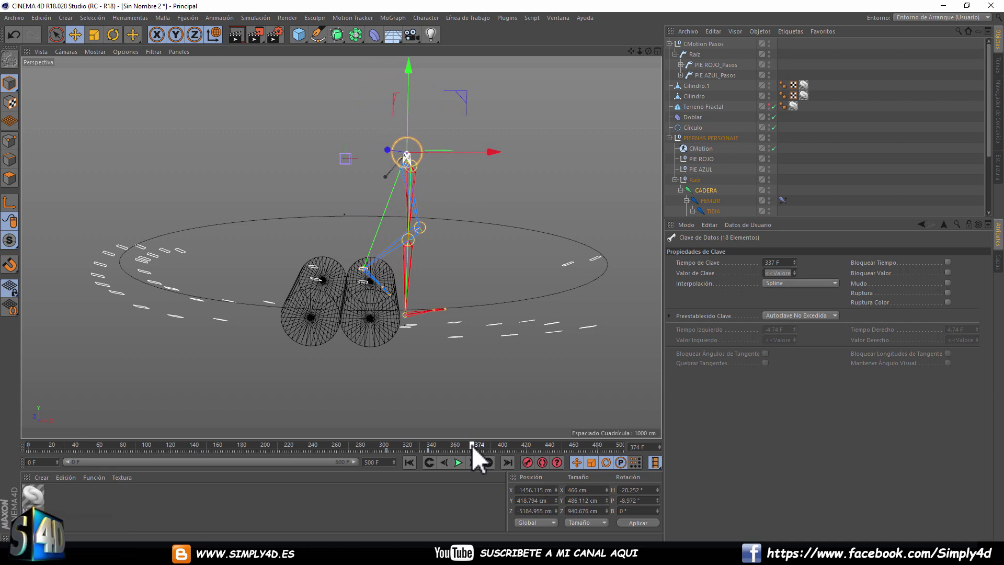
left_click_drag(411, 92, 413, 106)
Lower the hip at frame 390, record a key, and review around frame 328.
left_click_drag(476, 444, 490, 444)
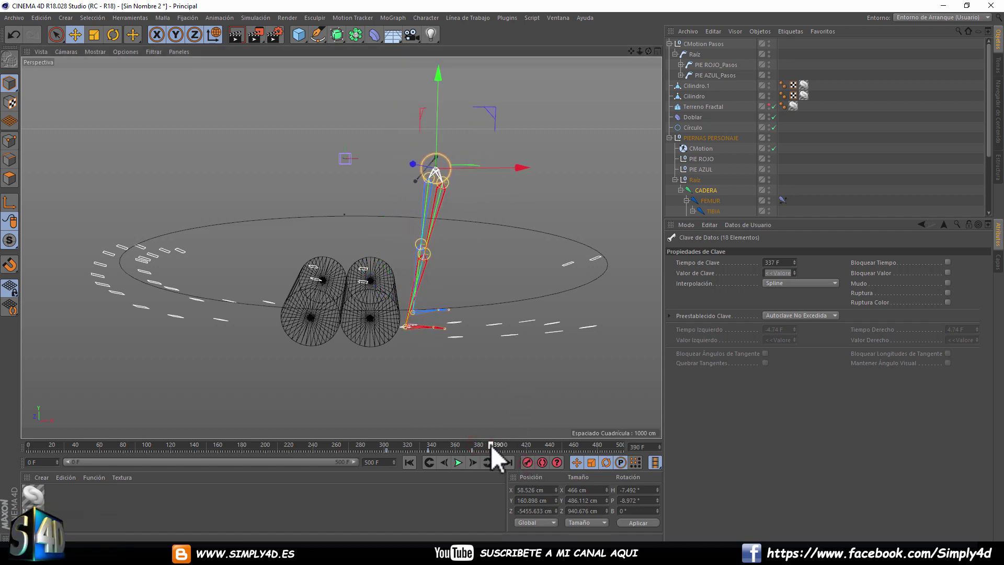
left_click_drag(438, 122, 440, 143)
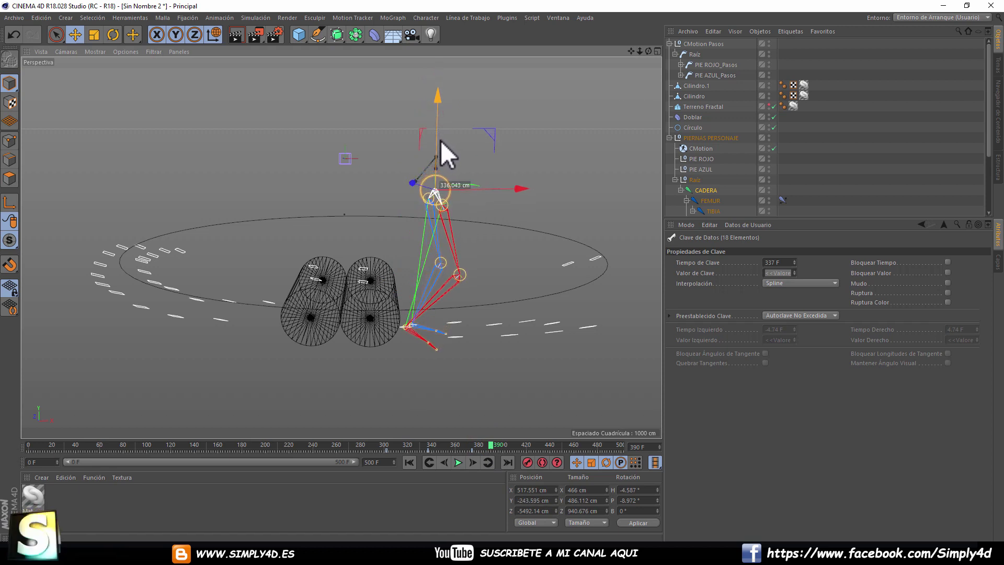
left_click(522, 457)
left_click_drag(490, 446, 269, 445)
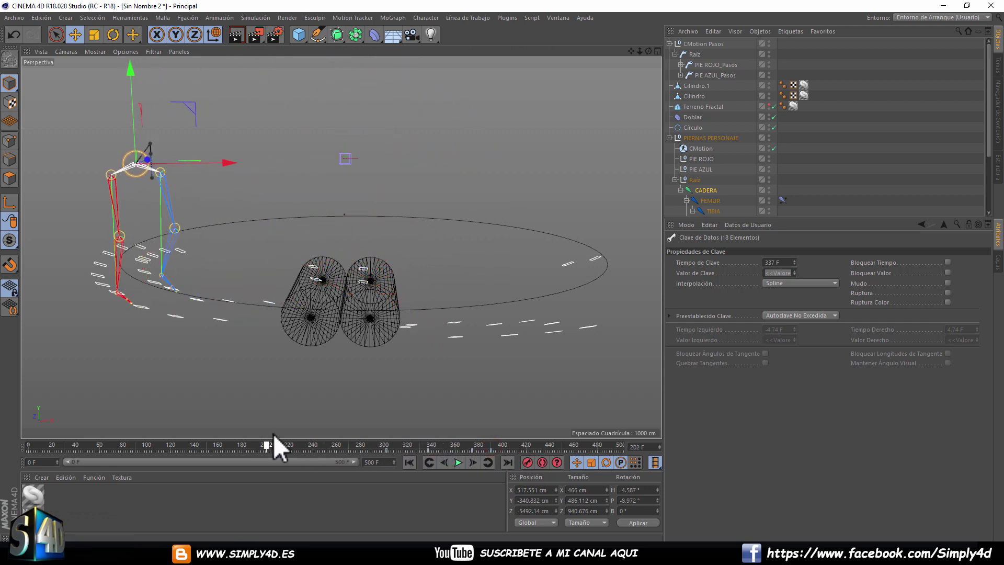
left_click(95, 51)
Switch to solid shading, deselect all, and play the walk with preview starting at frame 151.
left_click(105, 71)
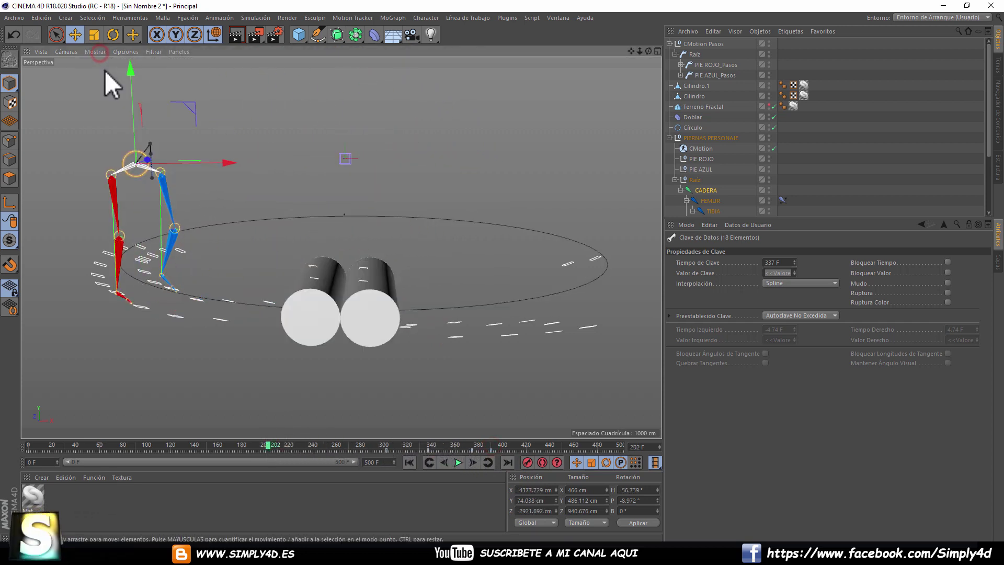
left_click(682, 208)
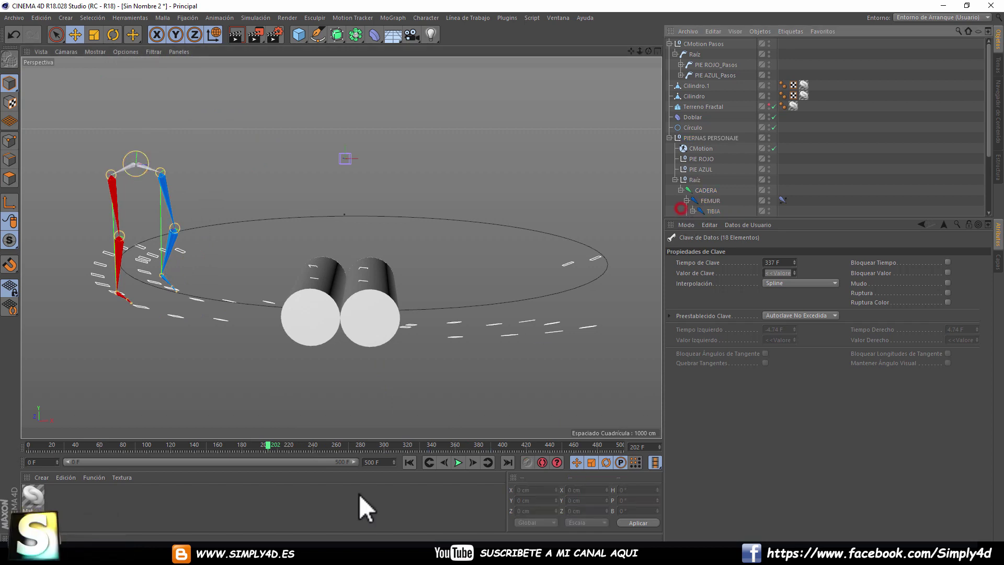
left_click(459, 463)
mouse_move(444, 209)
left_mouse_down("alt")
mouse_move(414, 218)
mouse_move(422, 212)
left_mouse_up("alt")
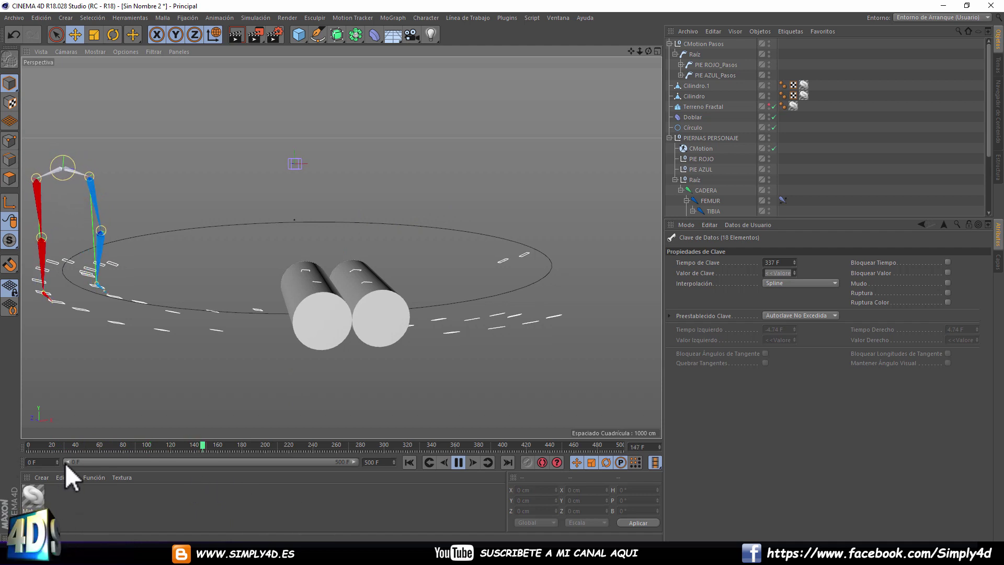
left_click_drag(66, 463, 152, 462)
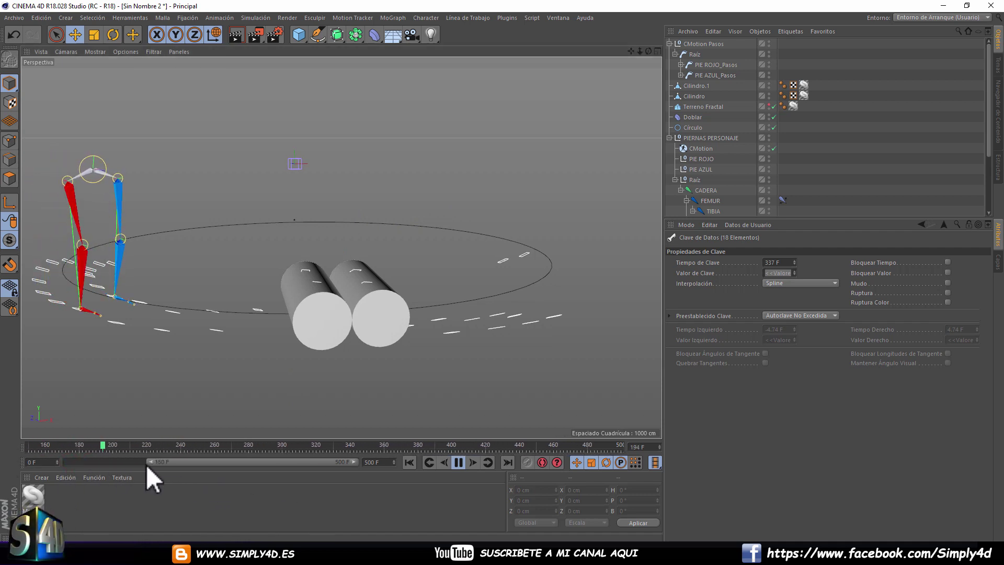
left_click_drag(310, 247, 315, 227, "alt")
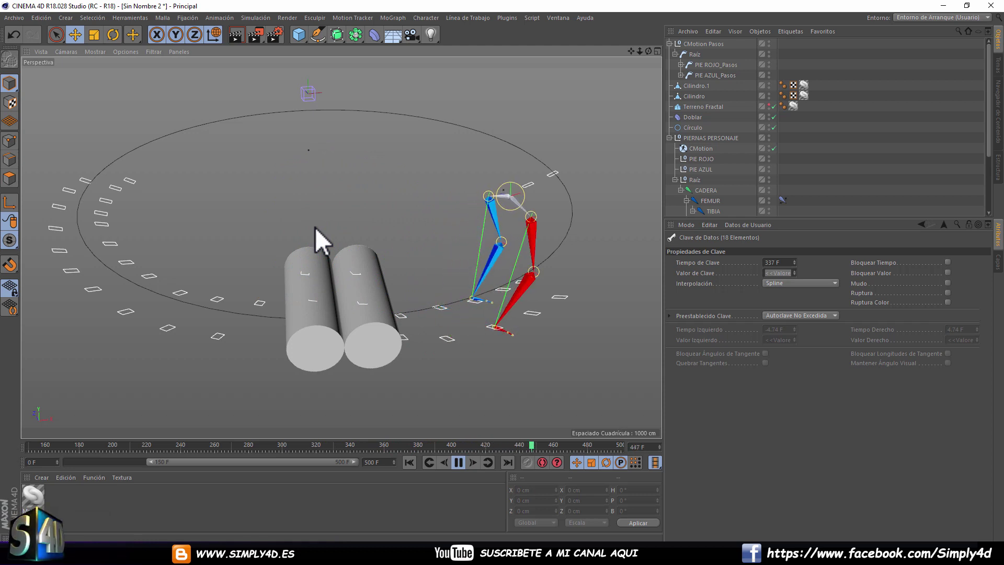
Stop playback and slide PIE ROJO_Paso.6 along X to -5223.393 cm, scrubbing to check.
left_click(459, 463)
middle_click_drag(180, 321, 282, 311, "alt")
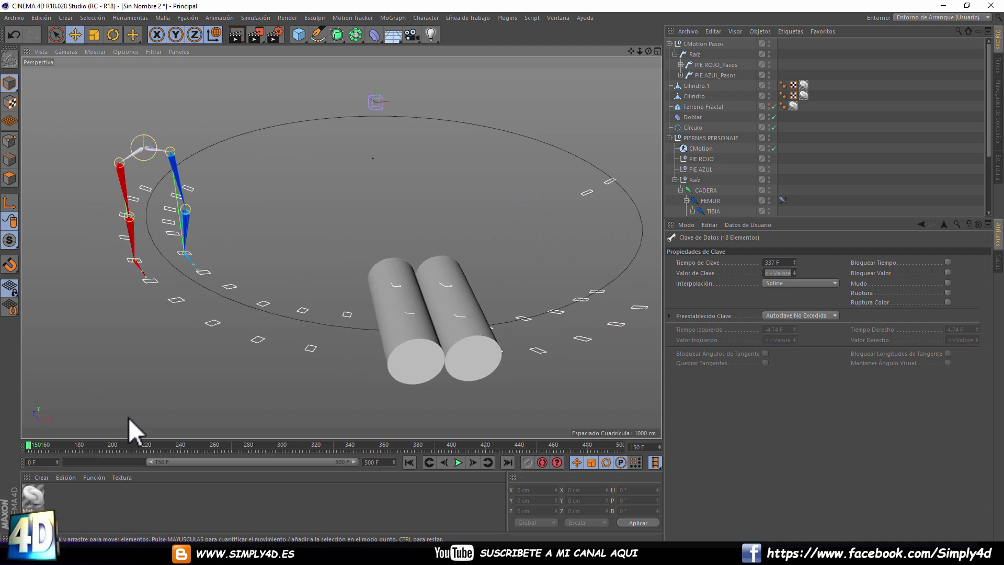
left_click_drag(33, 445, 24, 444)
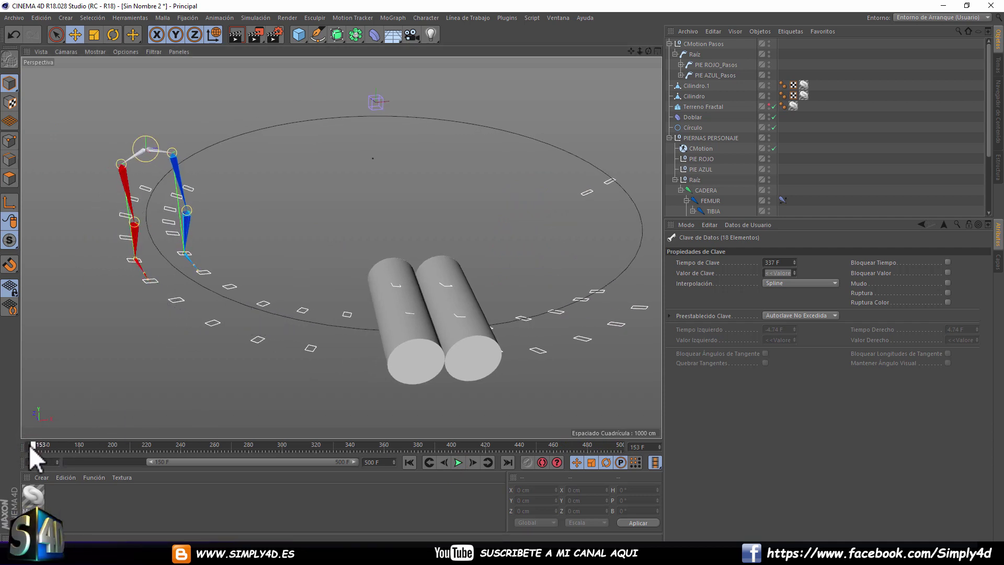
left_click(154, 282)
left_click_drag(178, 275, 150, 279)
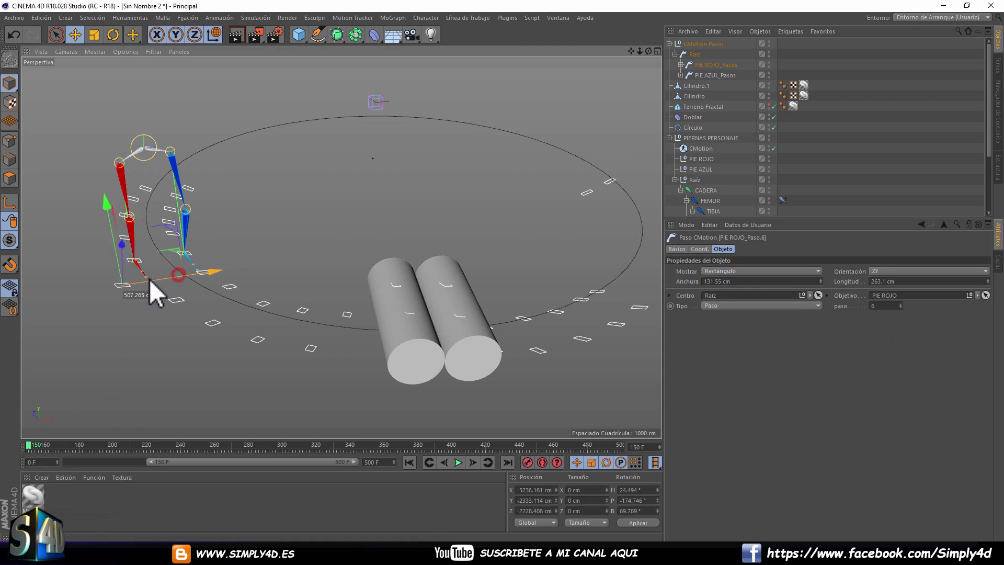
mouse_move(21, 445)
left_mouse_down()
mouse_move(108, 443)
mouse_move(33, 441)
left_mouse_up()
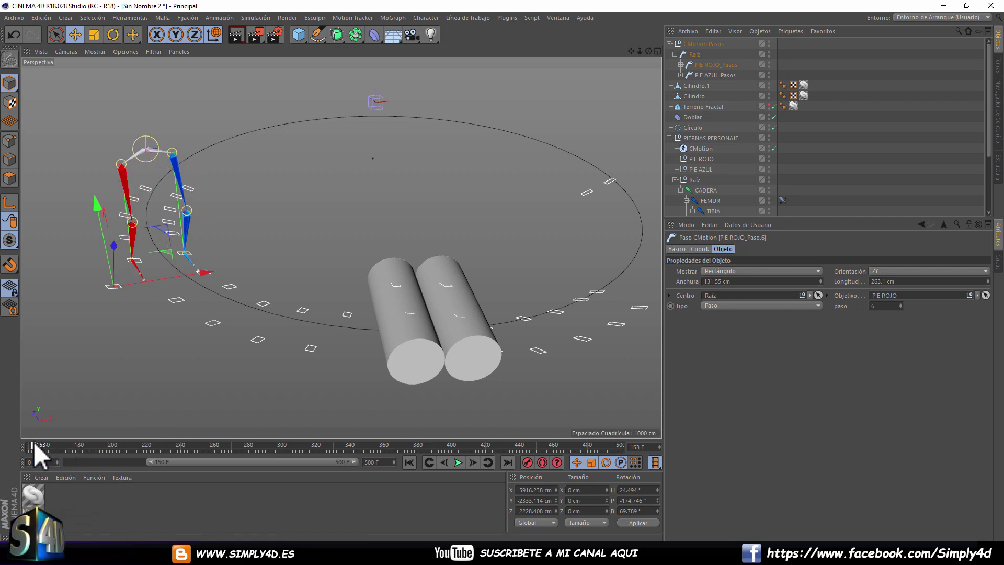
mouse_move(33, 441)
left_mouse_down()
mouse_move(80, 441)
mouse_move(25, 445)
mouse_move(54, 441)
left_mouse_up()
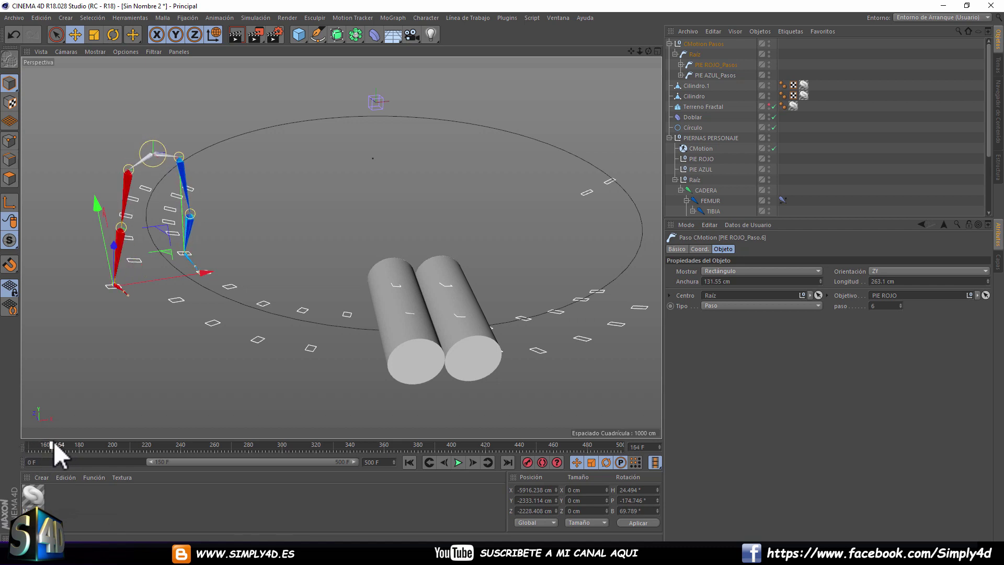
mouse_move(146, 273)
left_mouse_down()
mouse_move(200, 273)
mouse_move(171, 274)
mouse_move(187, 188)
mouse_move(157, 215)
mouse_move(200, 223)
left_mouse_up()
mouse_move(33, 447)
left_mouse_down()
mouse_move(187, 447)
mouse_move(175, 447)
left_mouse_up()
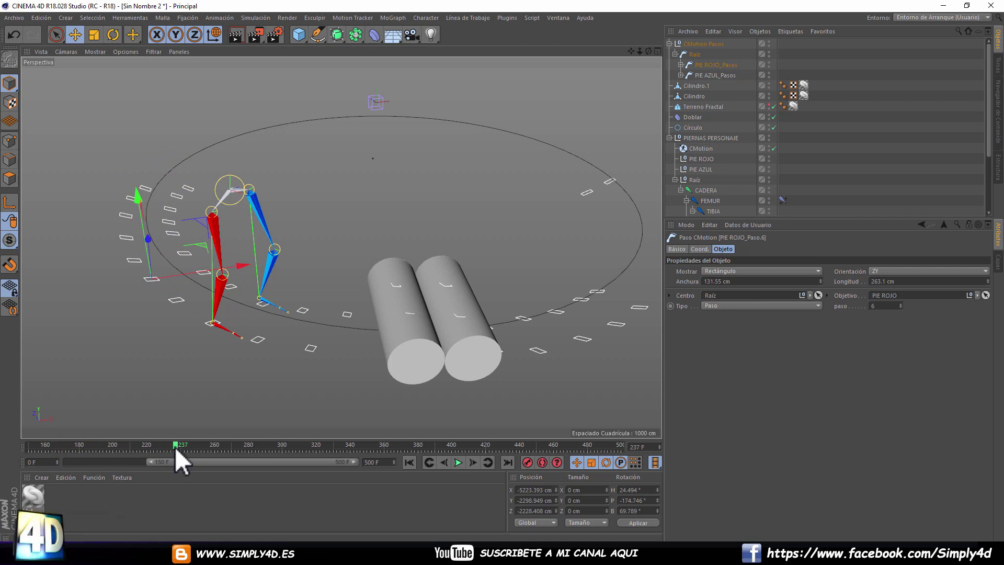
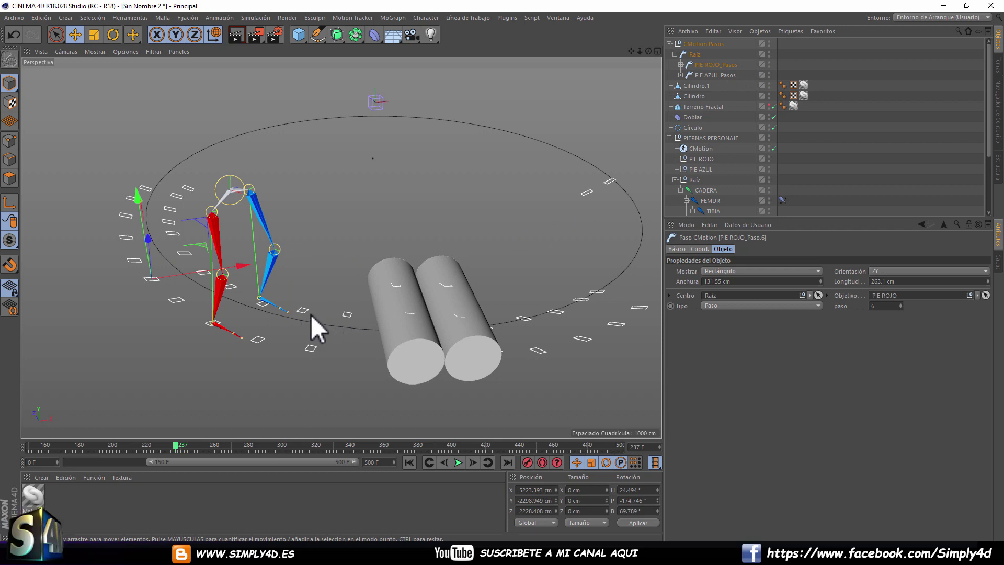
Slide the PIE ROJO_Paso.10 step rectangle along the X axis beside the two cylinders.
left_click(309, 349)
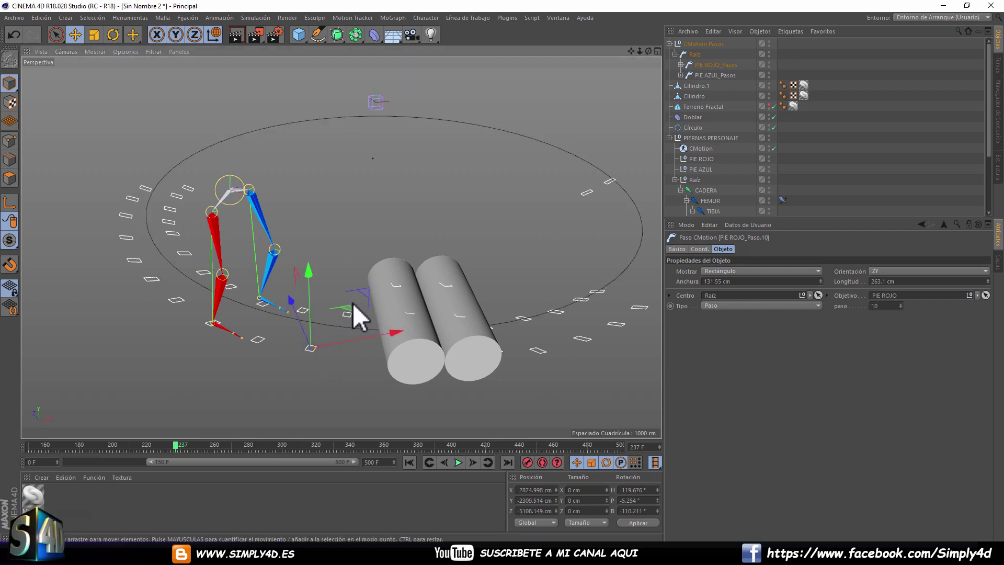
mouse_move(327, 308)
left_mouse_down("alt")
mouse_move(354, 287)
mouse_move(301, 323)
left_mouse_up("alt")
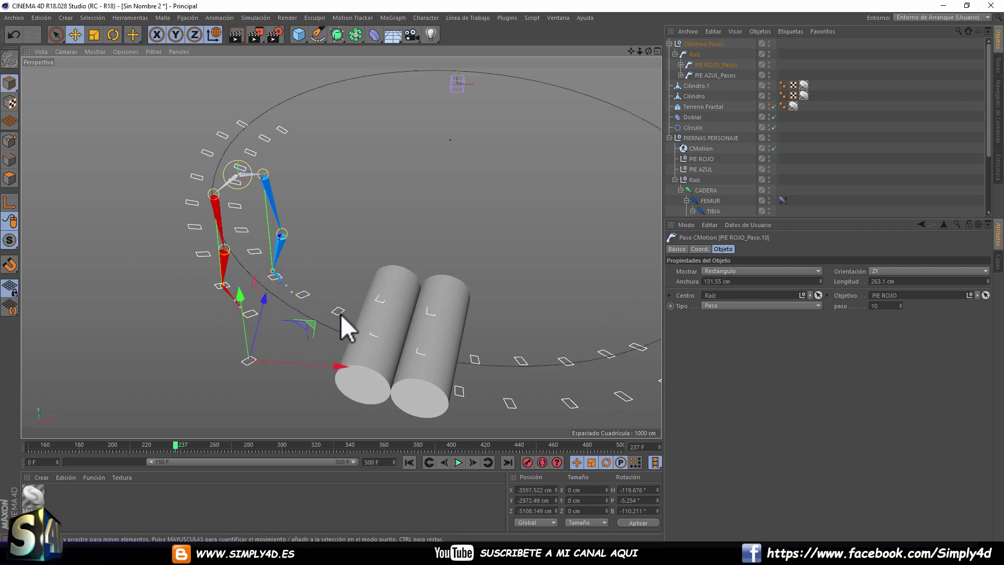
left_click_drag(274, 357, 328, 334)
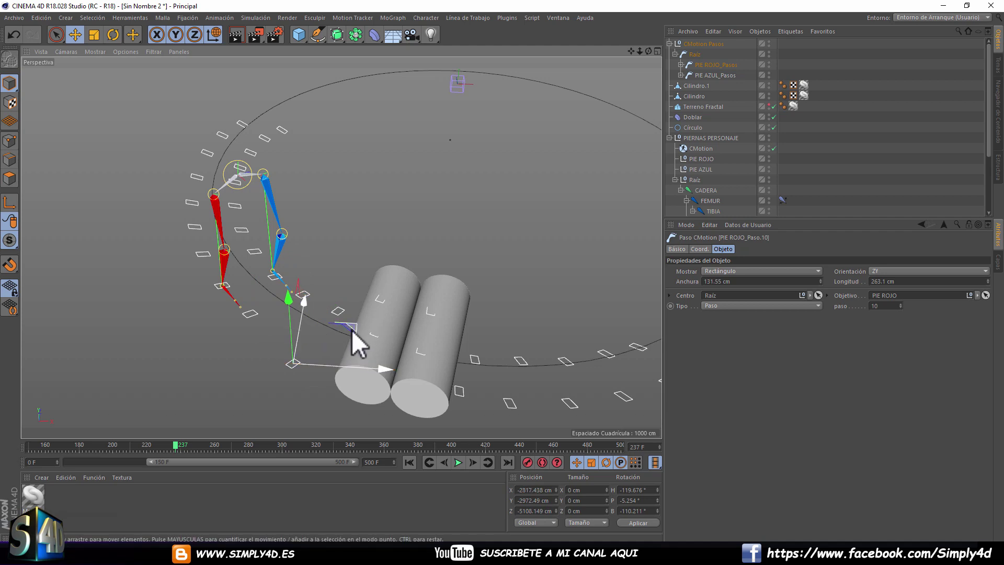
mouse_move(331, 300)
left_mouse_down("alt")
mouse_move(356, 337)
mouse_move(396, 296)
mouse_move(416, 302)
mouse_move(348, 309)
mouse_move(341, 291)
mouse_move(344, 321)
left_mouse_up("alt")
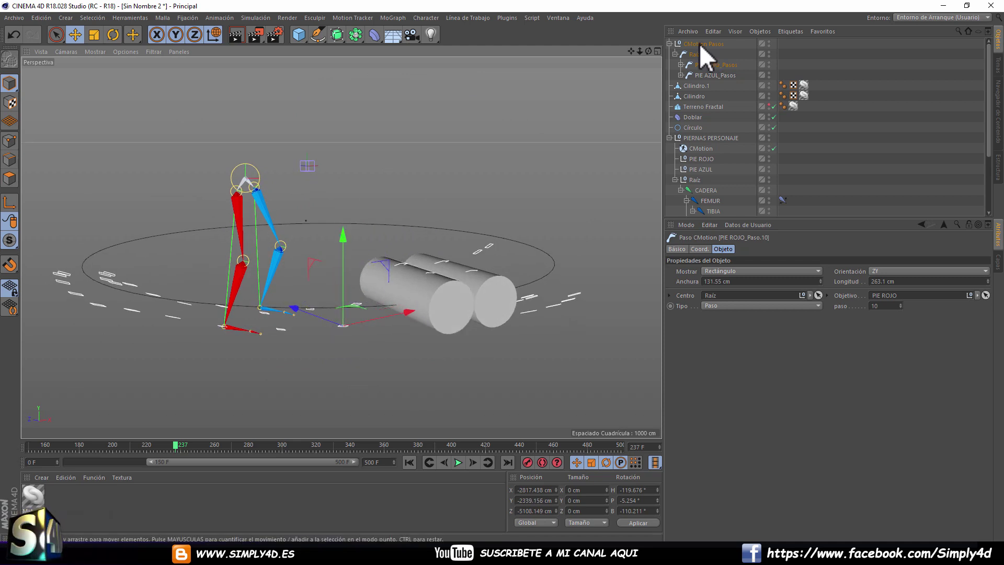
Make Terreno Fractal visible again and play the walk from the start.
left_click(770, 106)
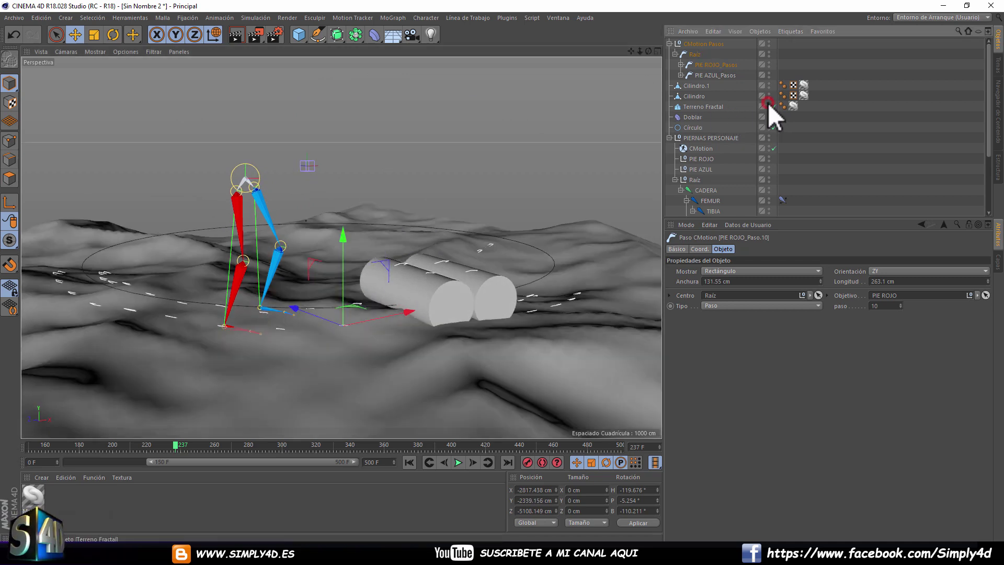
left_click(410, 464)
left_click(458, 463)
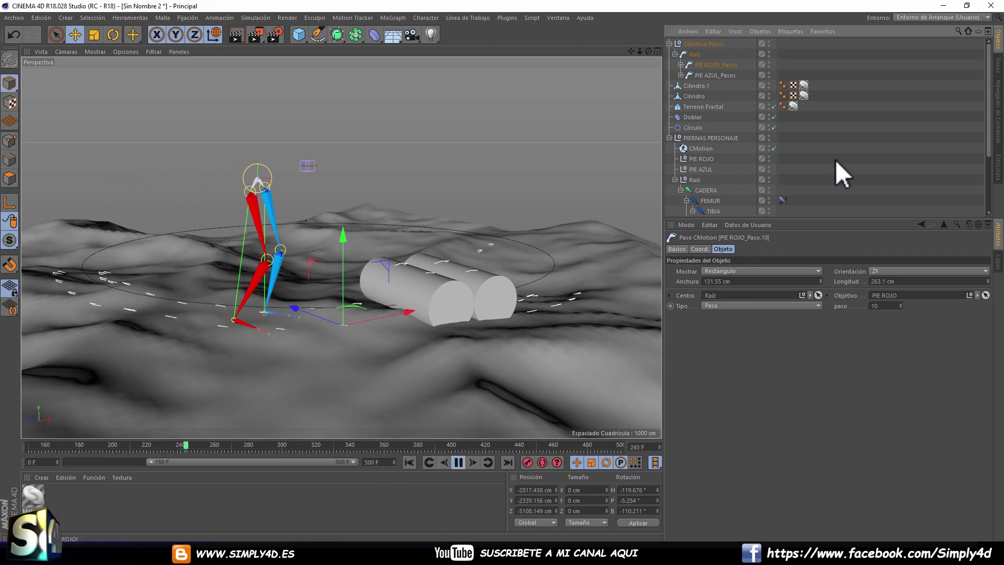
Orbit around the legs walking over the terrain, then select the CMotion object.
left_click(559, 189)
left_click_drag(559, 189, 584, 180, "alt")
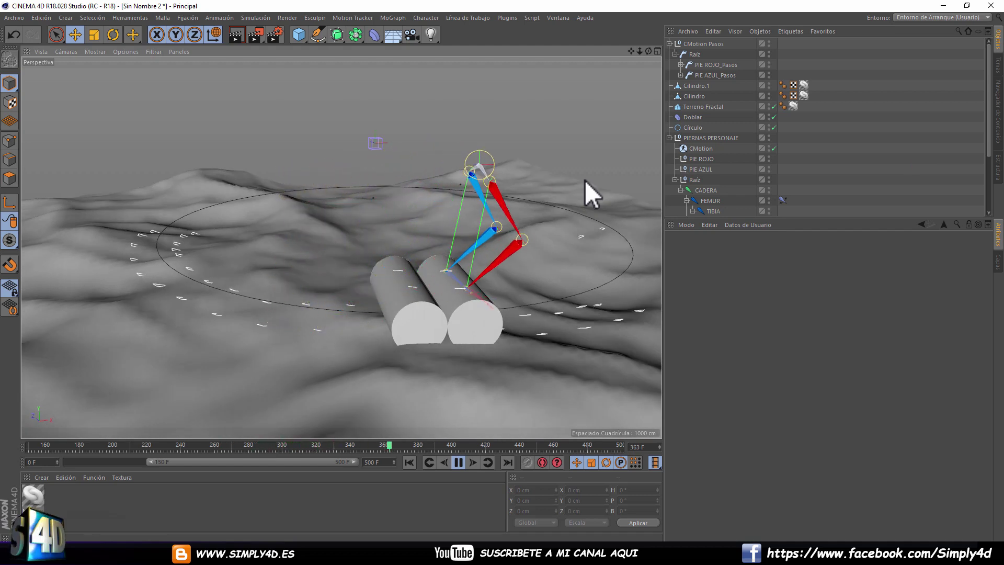
left_click_drag(534, 217, 500, 188, "alt")
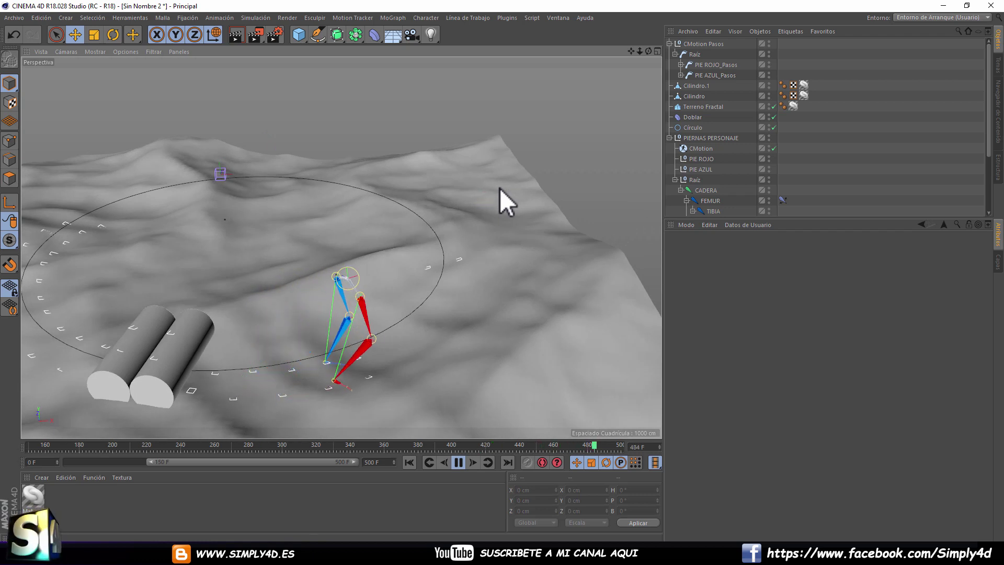
left_click_drag(233, 199, 353, 183, "alt")
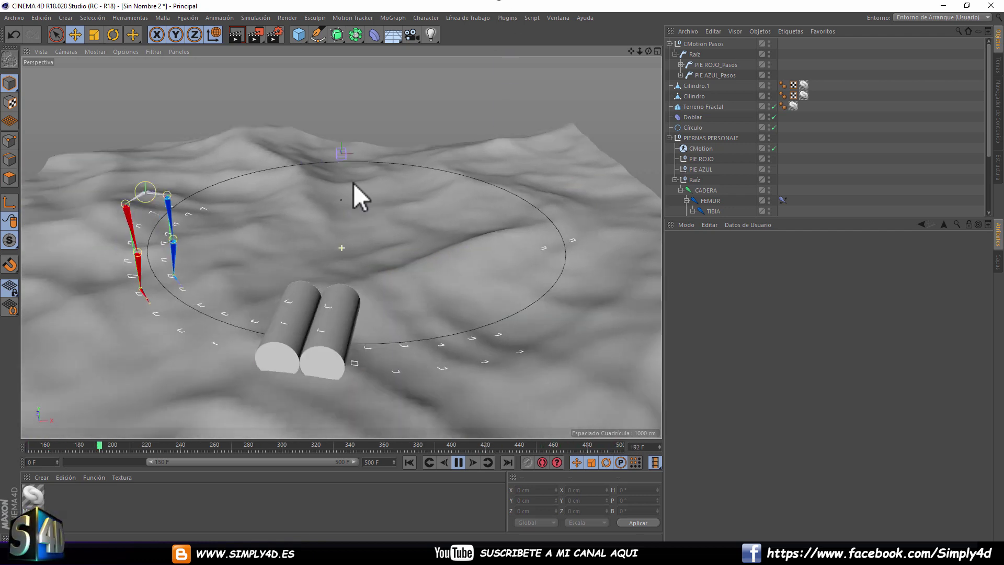
left_click(699, 148)
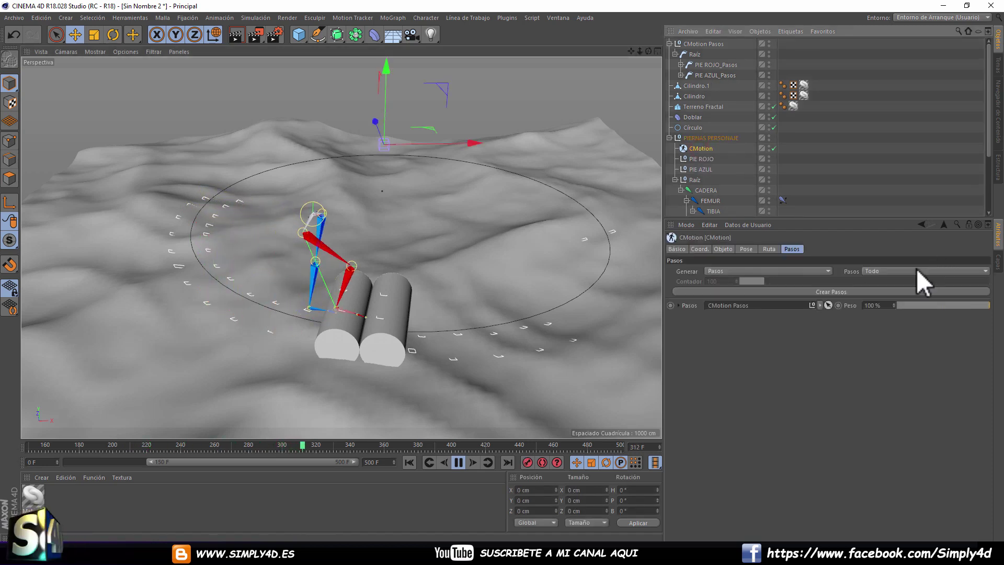
Review the step-count and Generar options, keep Pasos, and pause playback at frame 479.
left_click(896, 270)
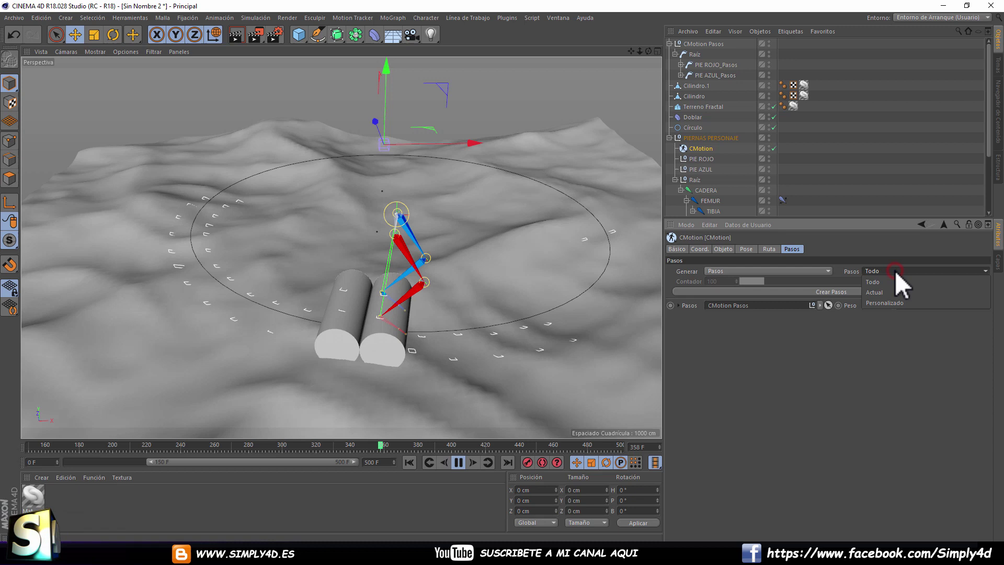
left_click(766, 269)
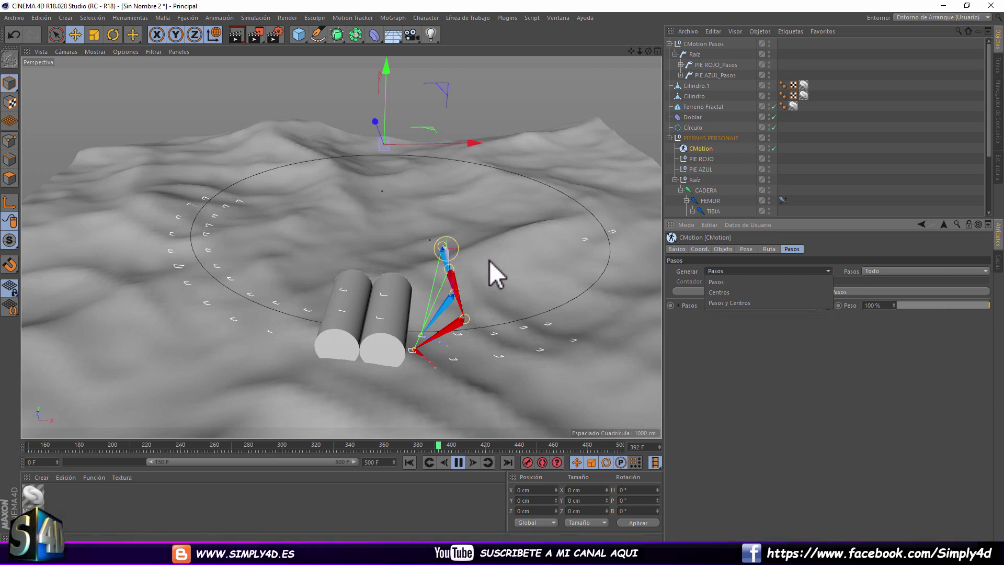
left_click(714, 351)
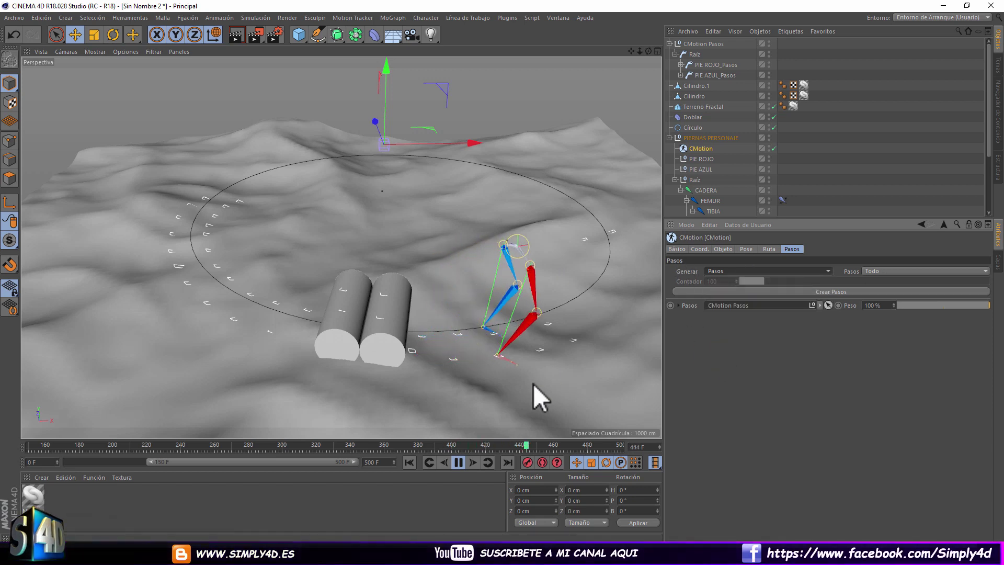
left_click(458, 462)
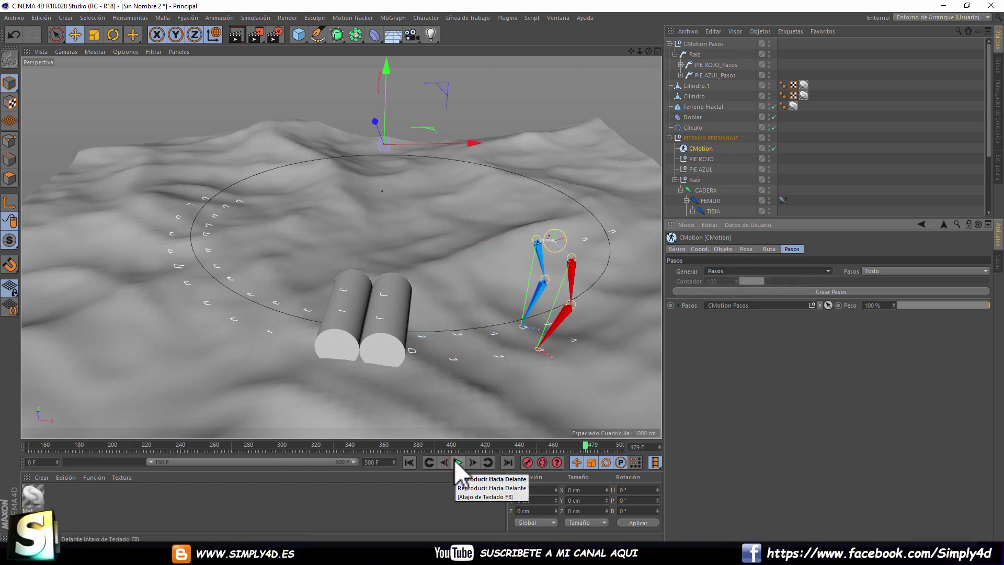
right_click(685, 271)
Read the help page on CMotion's Generar modes: Pasos, Centros and Pasos y Centros.
left_click(717, 448)
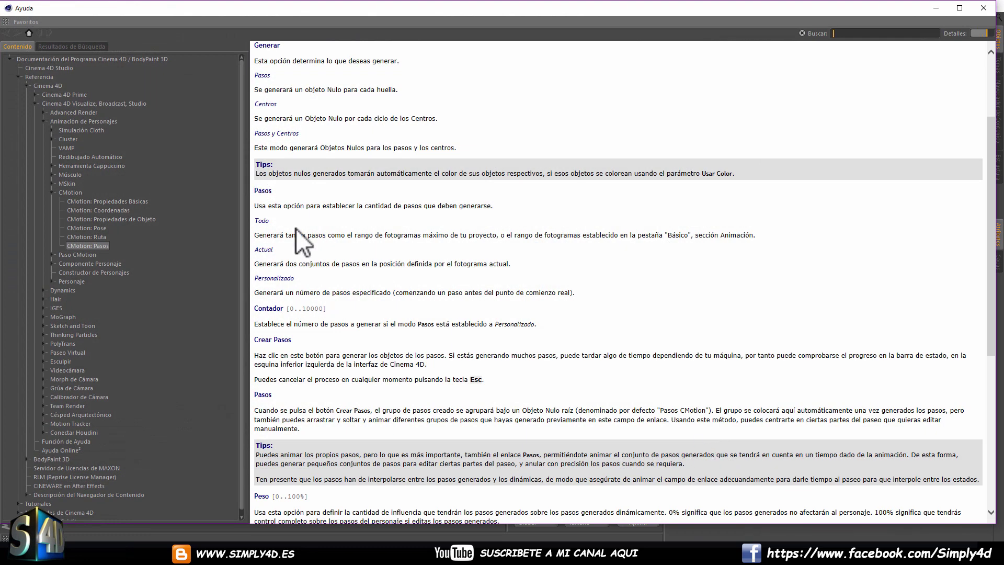
scroll(400, 246, "down", 8)
scroll(400, 246, "down", 3)
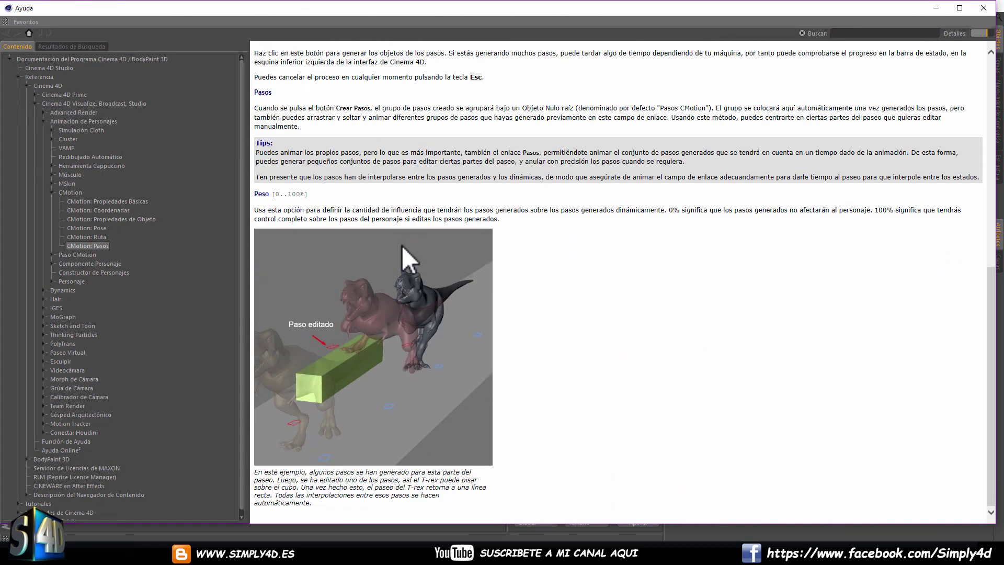
scroll(419, 244, "up", 10)
scroll(420, 245, "up", 5)
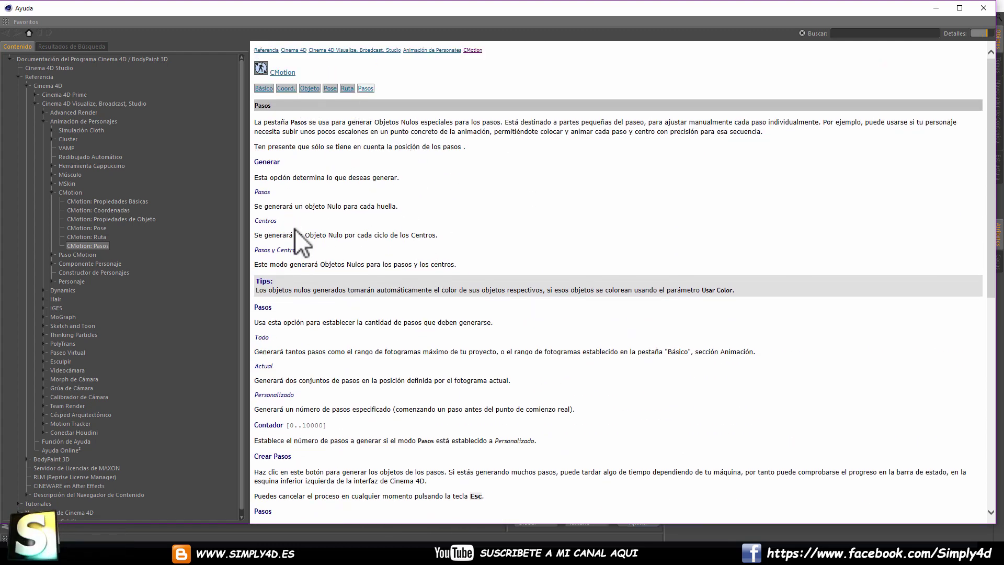
Close the help window and replay the walk from frame 150.
left_click(984, 8)
left_click(410, 463)
left_click(458, 462)
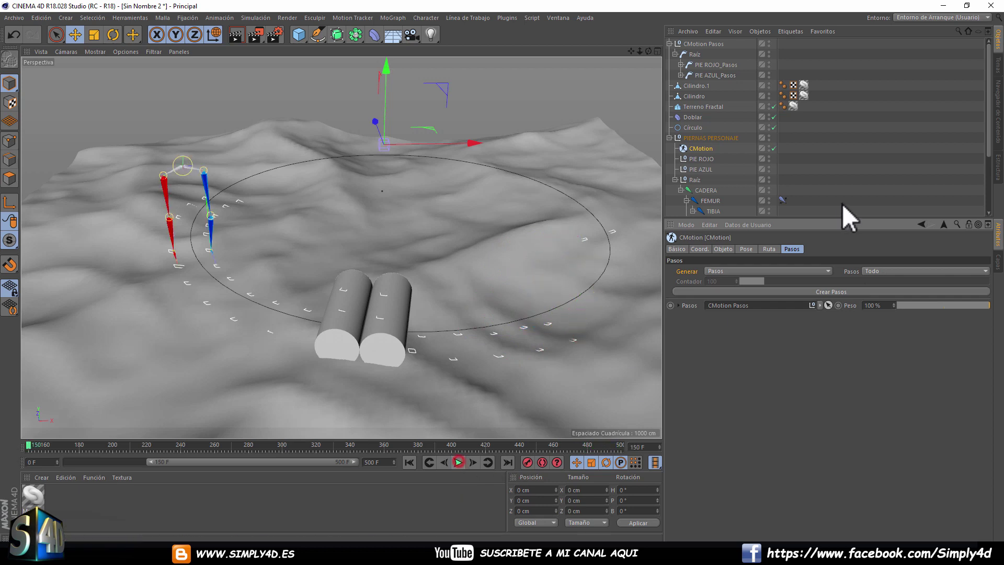
left_click(771, 249)
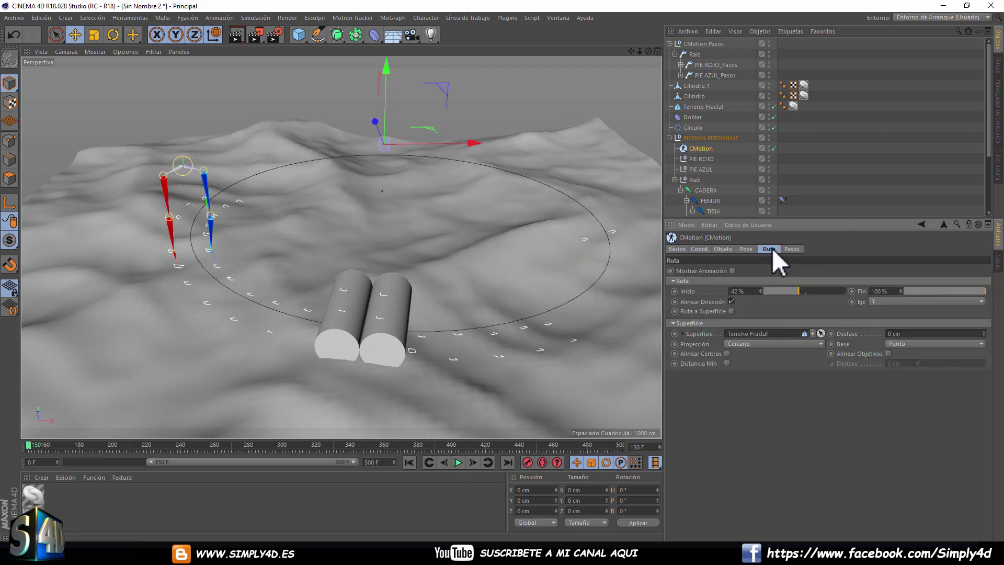
left_click(747, 249)
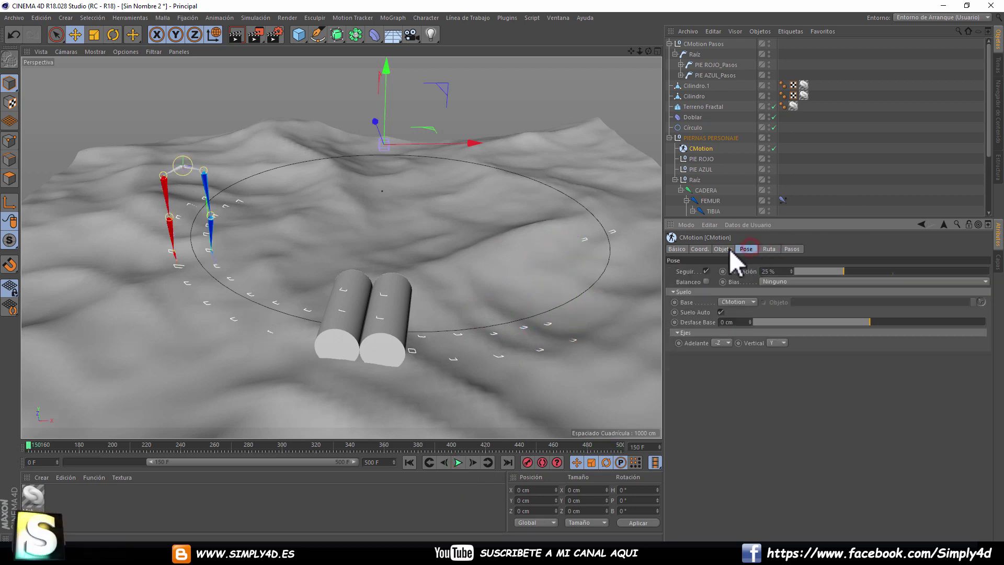
left_click(729, 249)
left_click(746, 249)
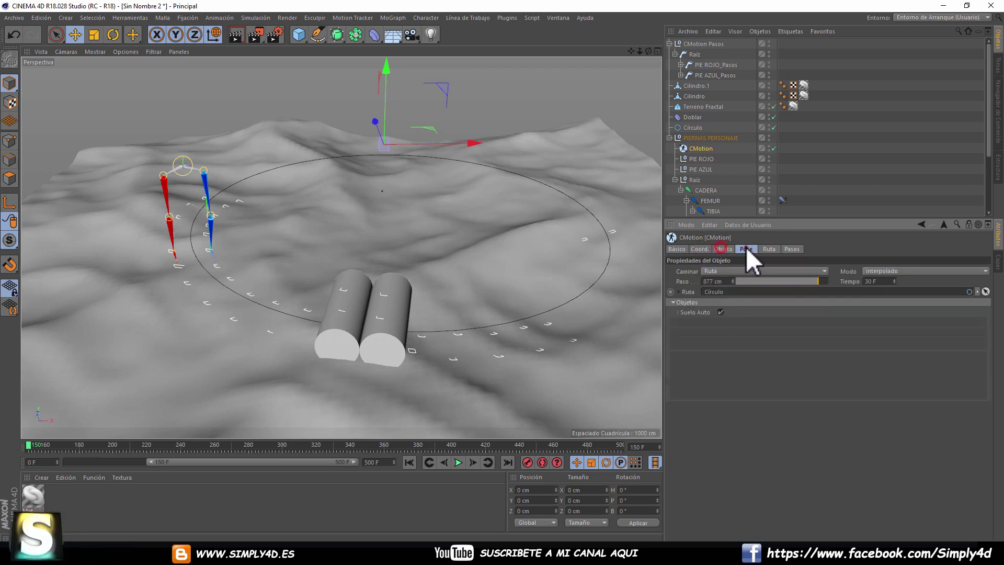
left_click(792, 248)
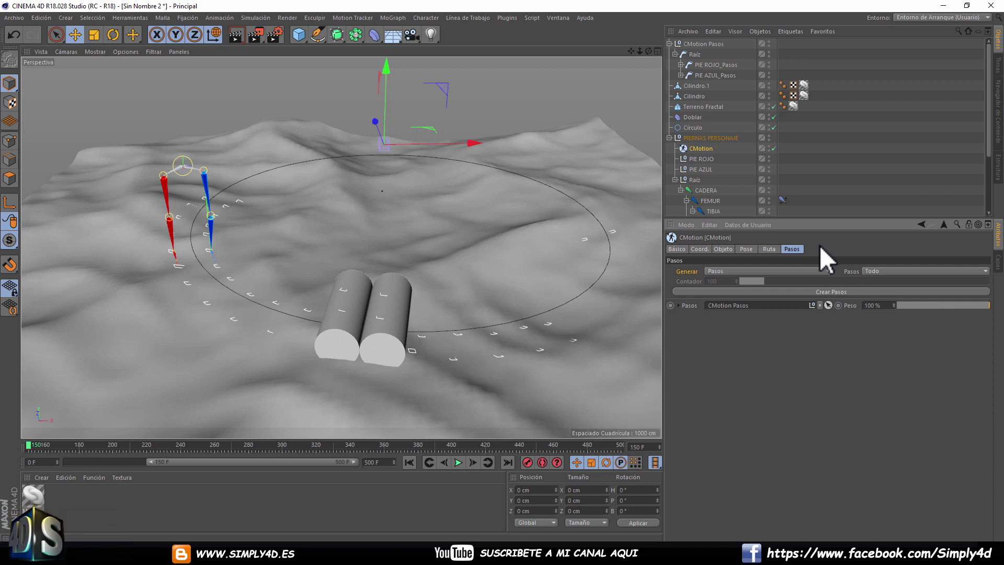
Play the walk so the legs circle past the cylinders to frame 453, briefly checking the Character menu.
left_click(459, 462)
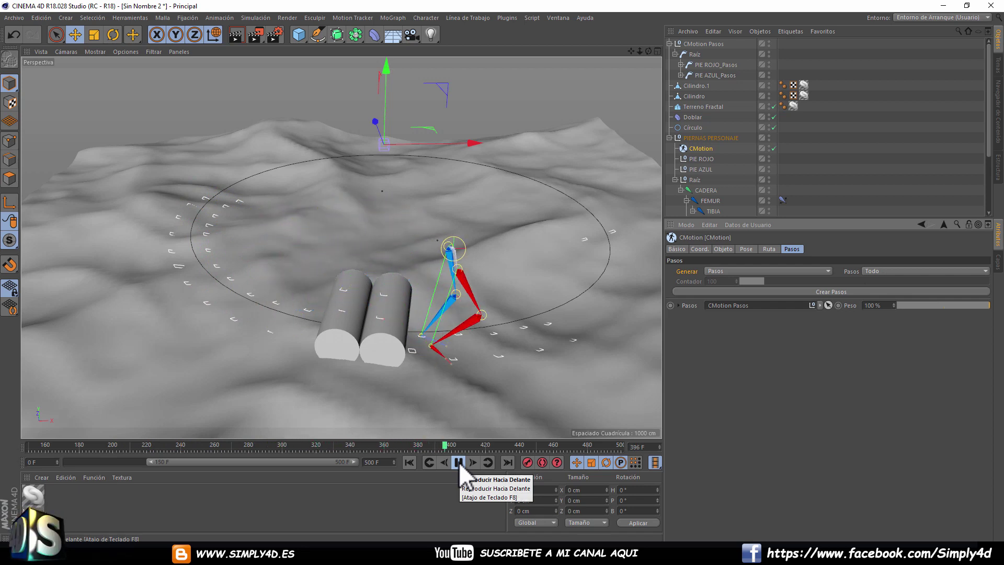
left_click(426, 18)
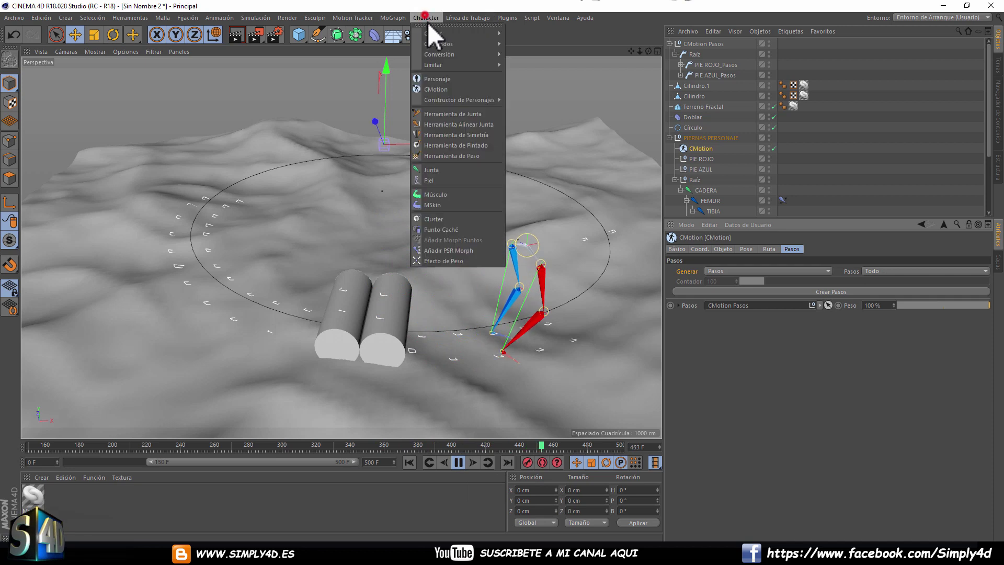
left_click(460, 463)
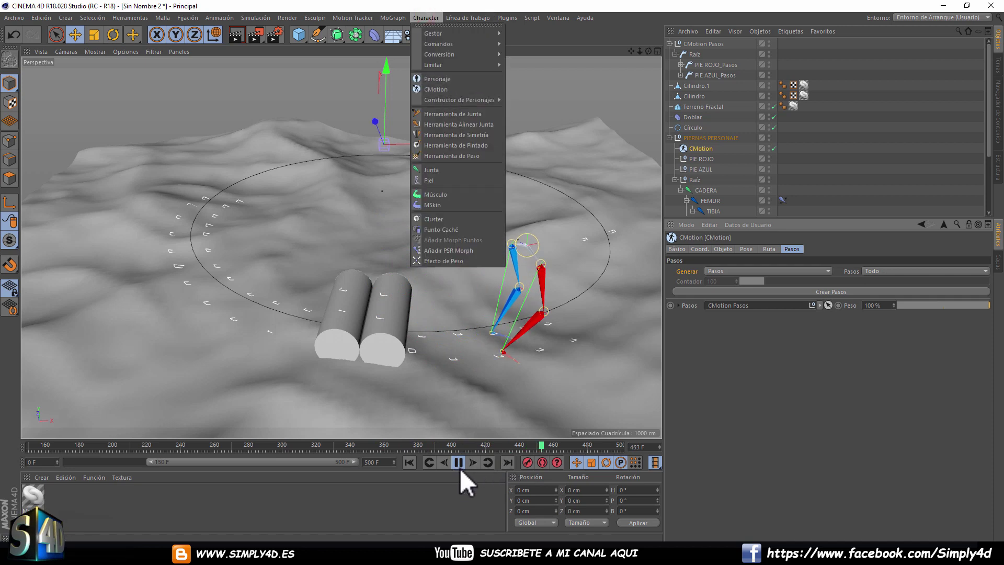